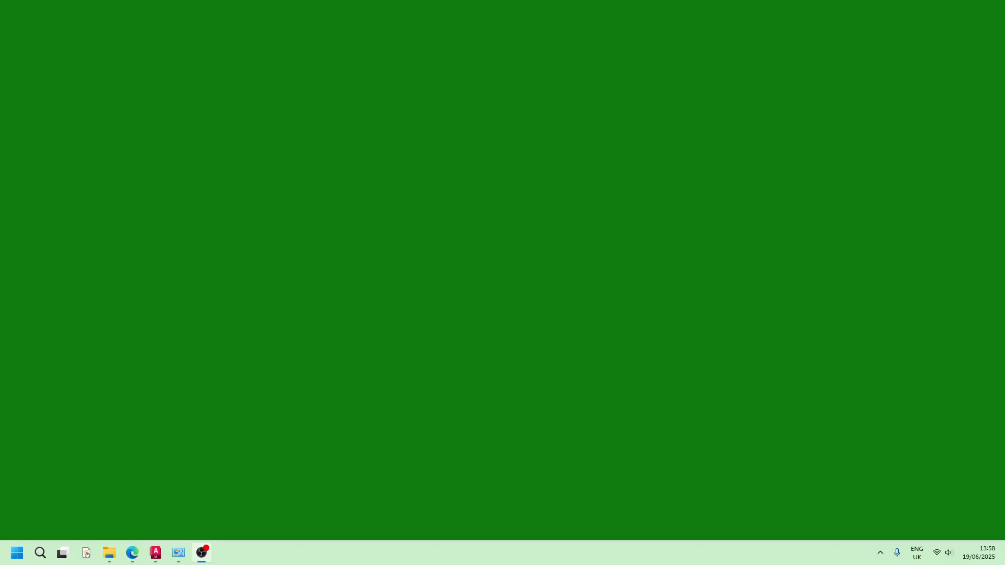
Switch to the Edge browser, download the AxciScape version 6.01 installer and save it in the Downloads folder.
left_click(132, 553)
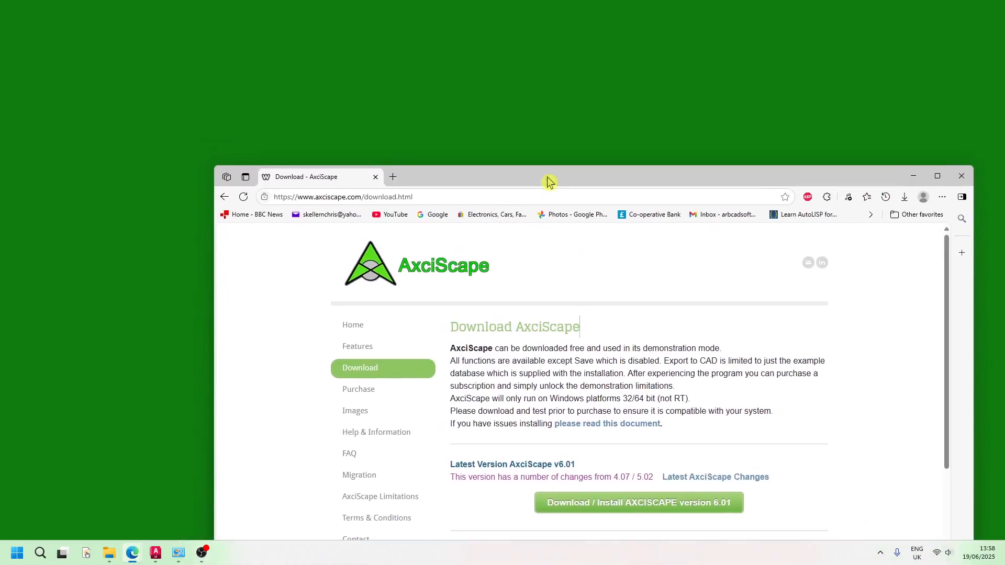
left_click_drag(547, 179, 505, 17)
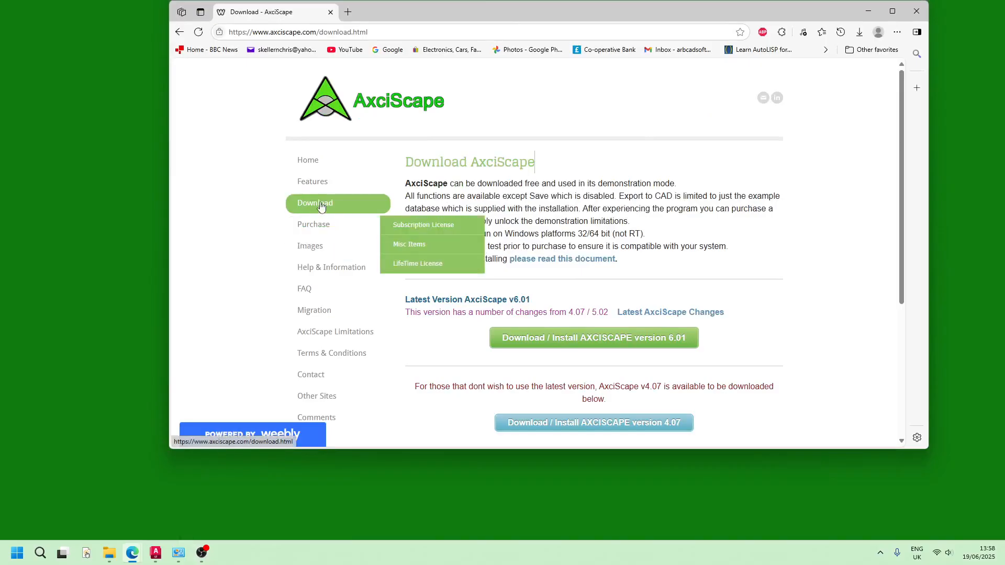
left_click(654, 338)
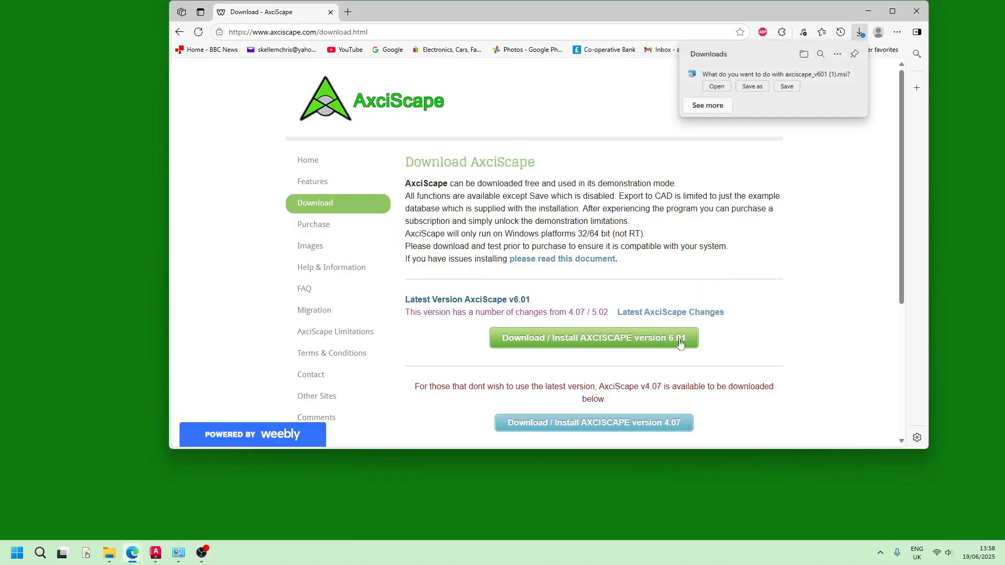
left_click(754, 93)
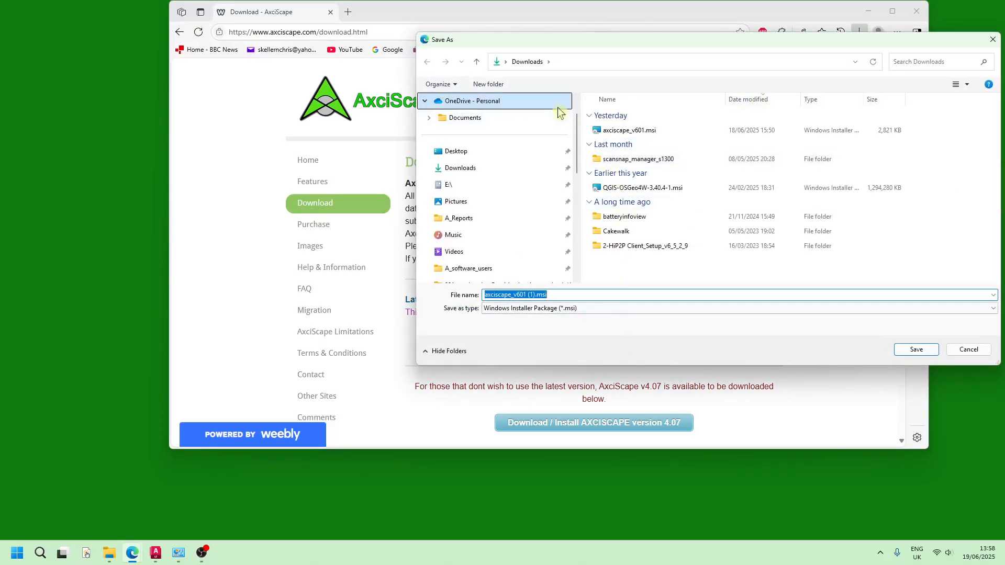
left_click(917, 350)
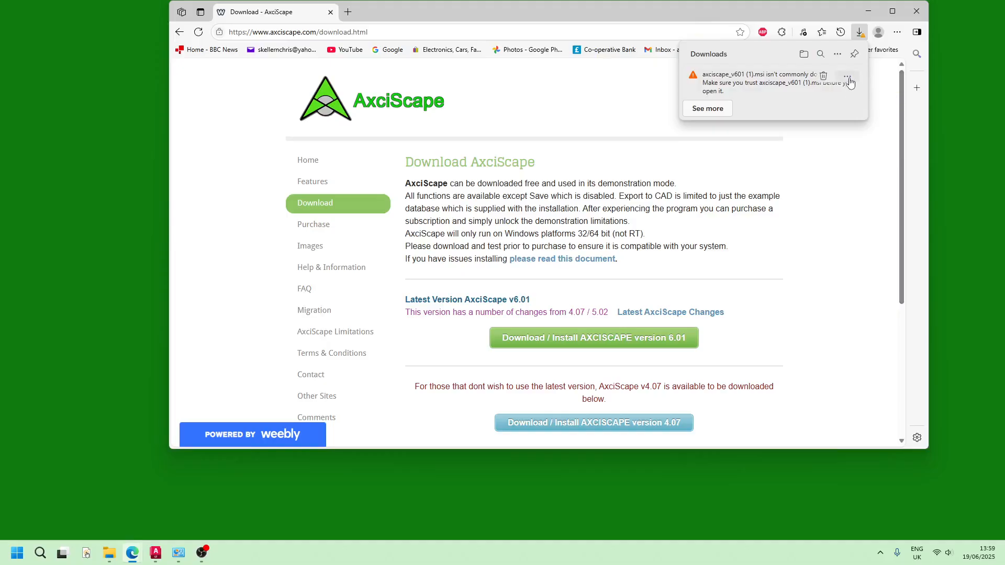
Keep the downloaded axciscape_v601 (1).msi file despite the browser's safety warning.
left_click(847, 76)
left_click(829, 92)
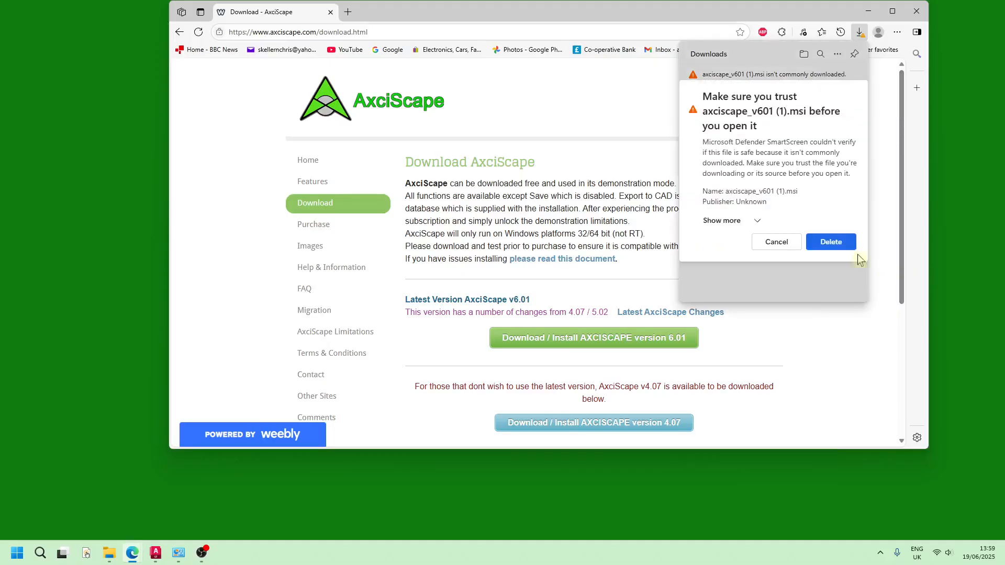
left_click(750, 221)
left_click(746, 235)
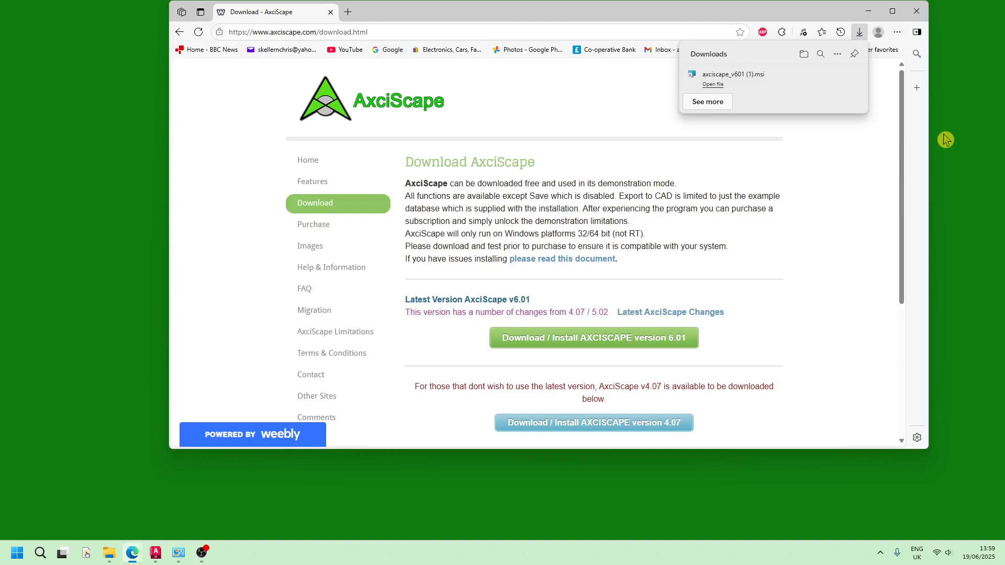
Run the downloaded installer and install AxciScape in the suggested folder for Just me.
left_click(712, 85)
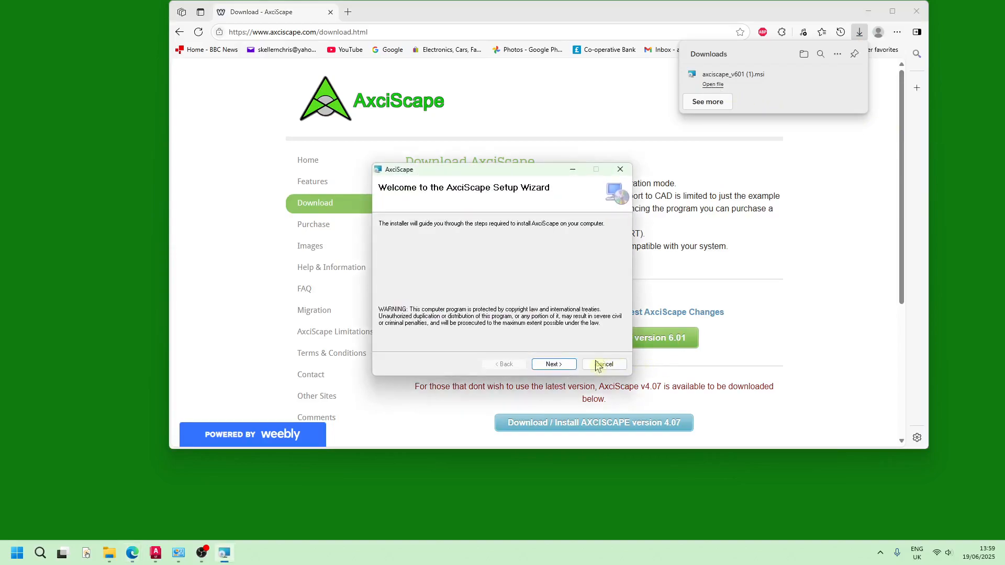
left_click(553, 365)
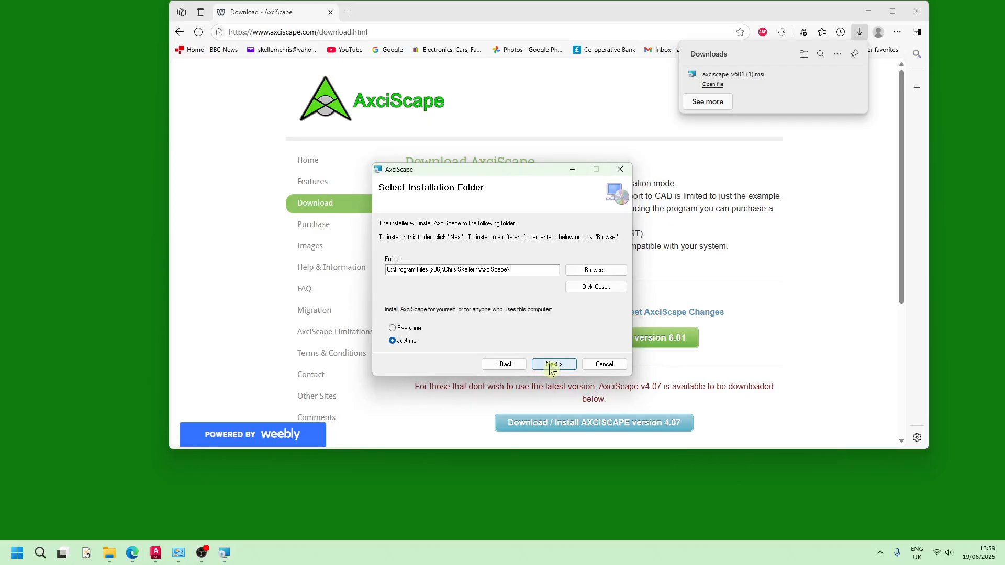
left_click(552, 364)
left_click(552, 365)
left_click(554, 365)
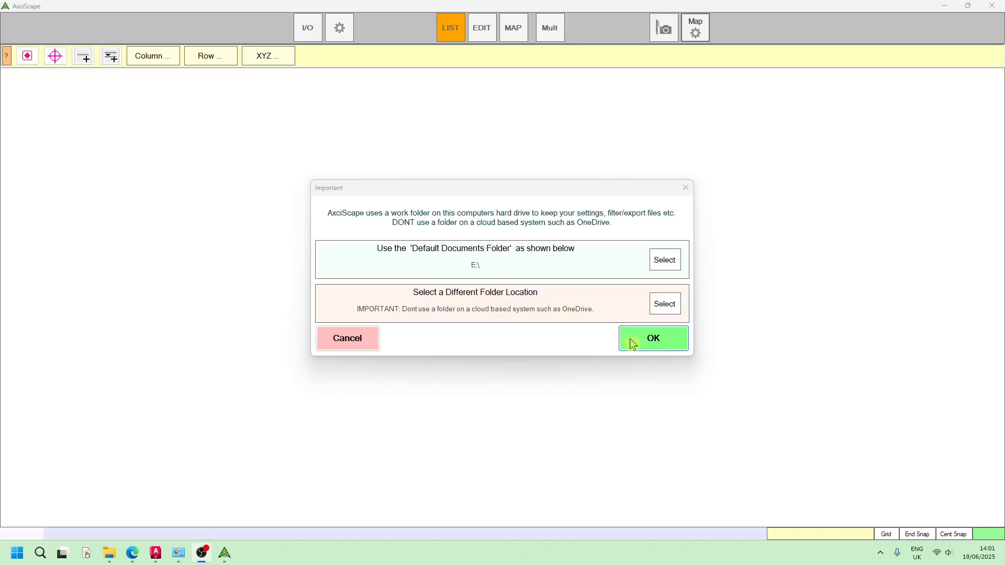
In AxciScape, accept the default documents folder E:\ for the work folder and open the demonstration file.
left_click(670, 342)
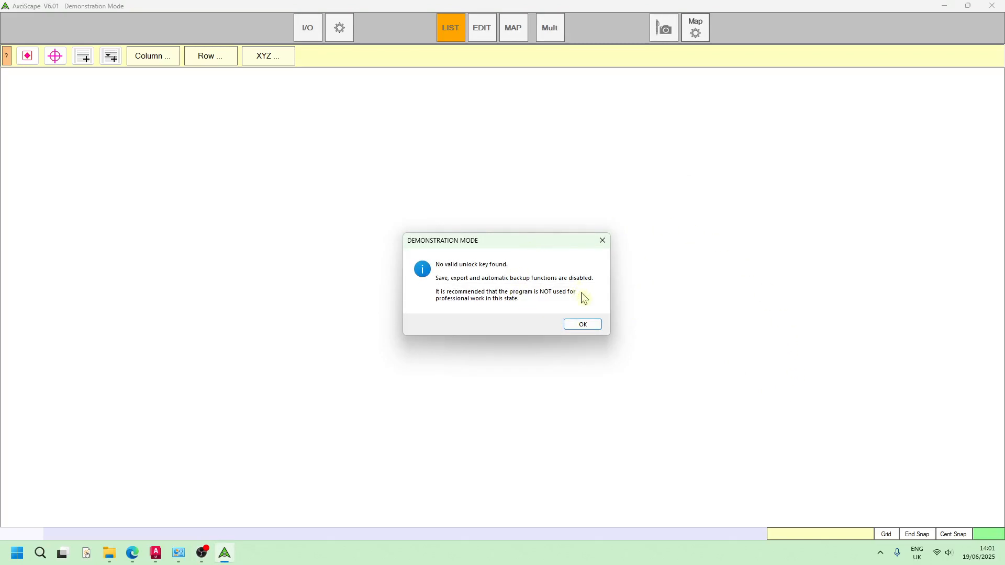
left_click(587, 324)
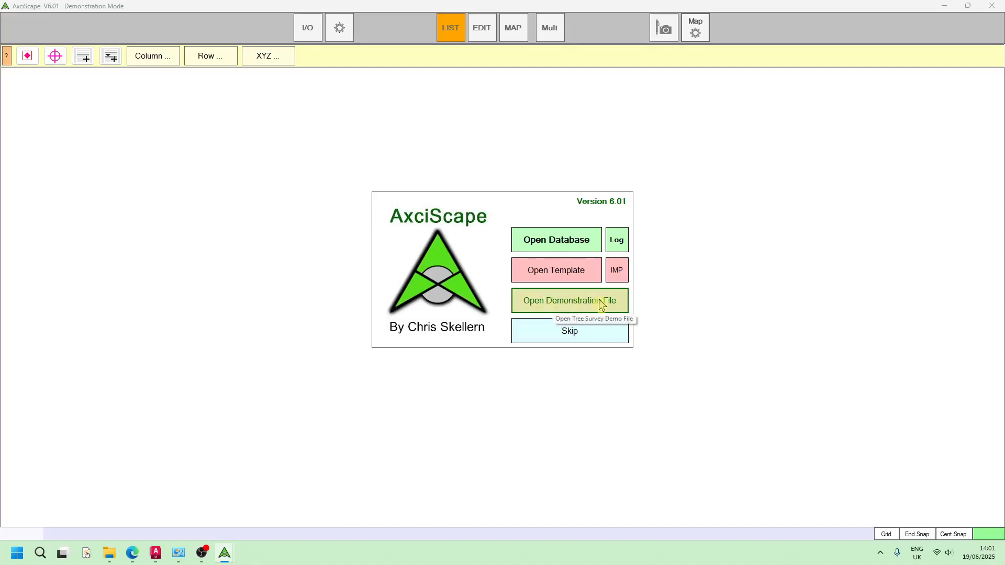
left_click(564, 295)
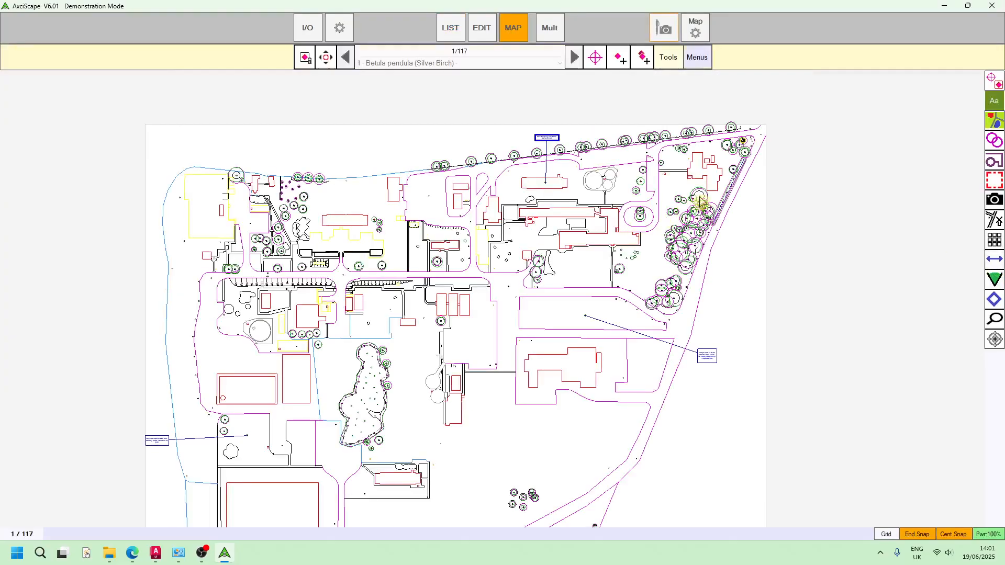
Examine the trees on the demonstration site map and look through all rows and columns of the survey list.
scroll(706, 222, "up", 4)
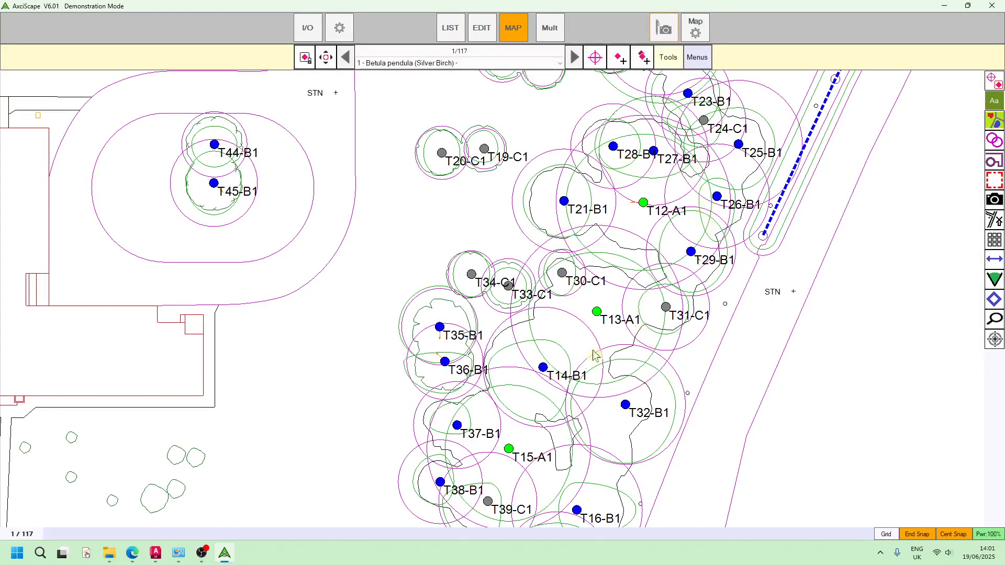
scroll(560, 346, "down", 3)
middle_click_drag(429, 373, 578, 283)
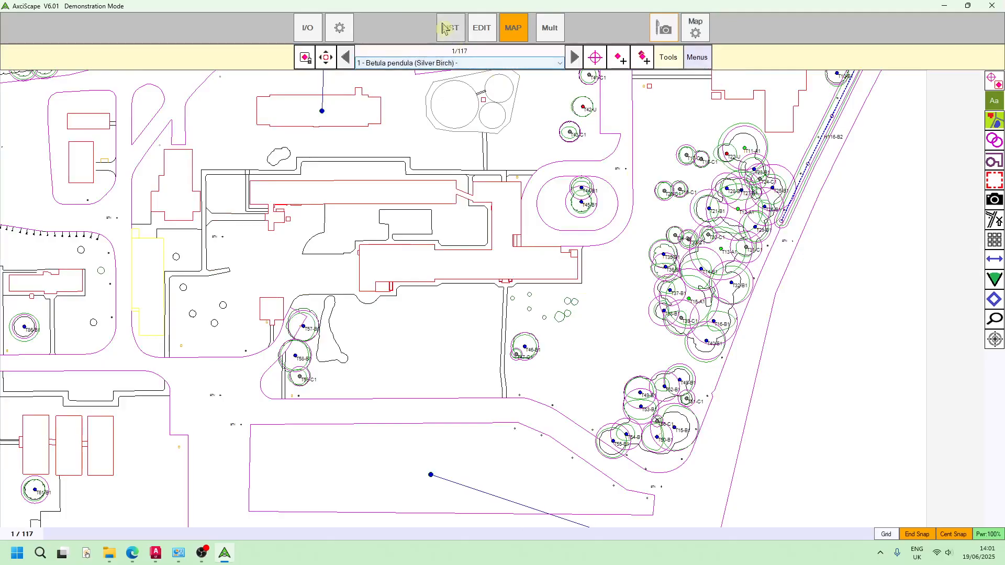
left_click(448, 30)
scroll(335, 173, "down", 10)
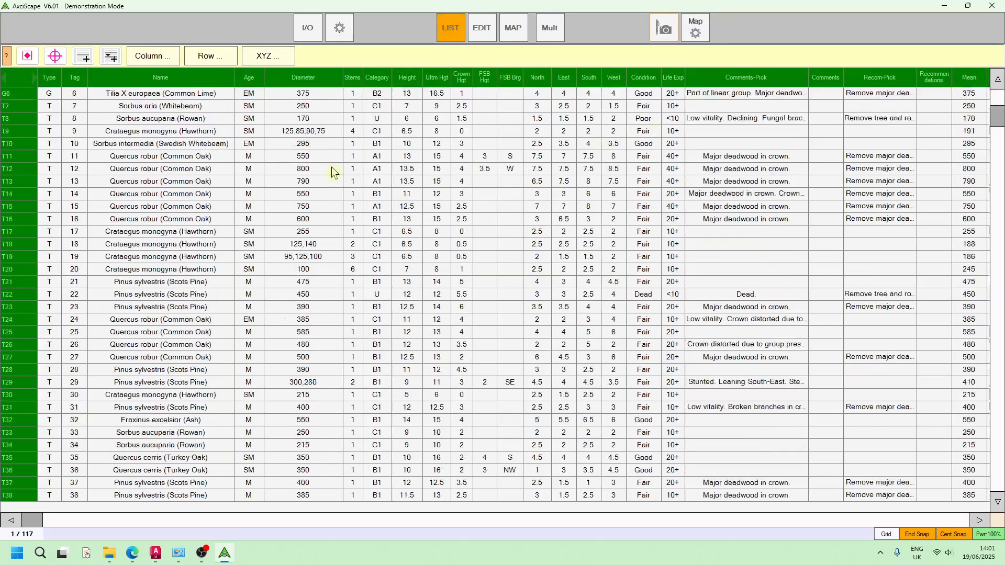
scroll(336, 181, "down", 10)
scroll(534, 263, "right", 3)
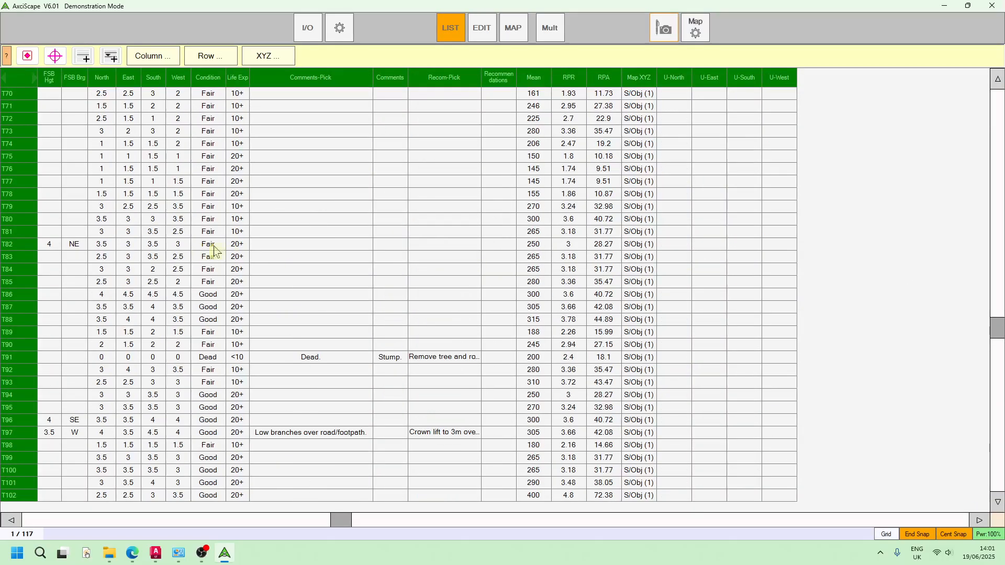
scroll(206, 253, "left", 3)
scroll(455, 270, "up", 20)
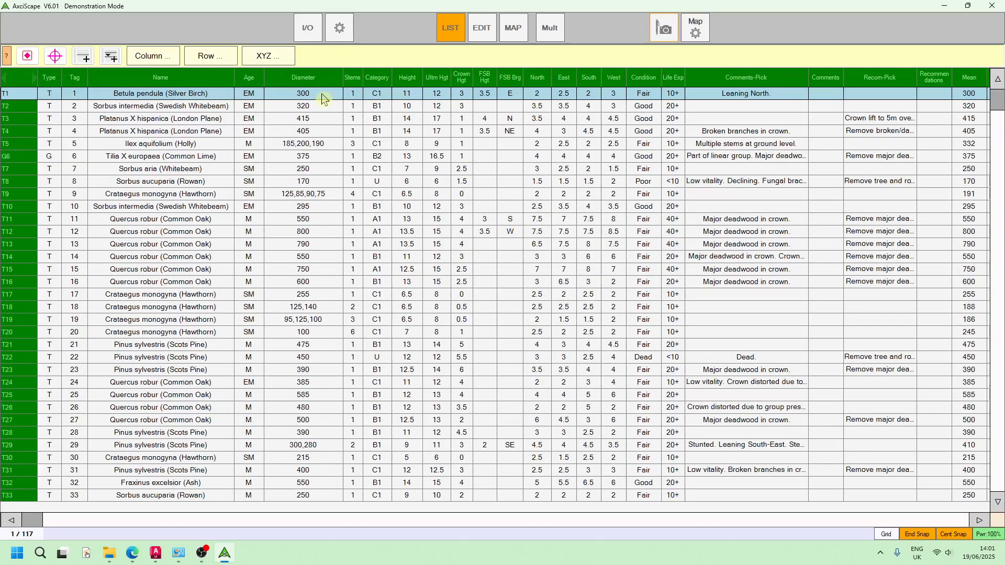
Look through the individual tree records in the edit view up to tag 6 and return to the map view.
left_click(482, 30)
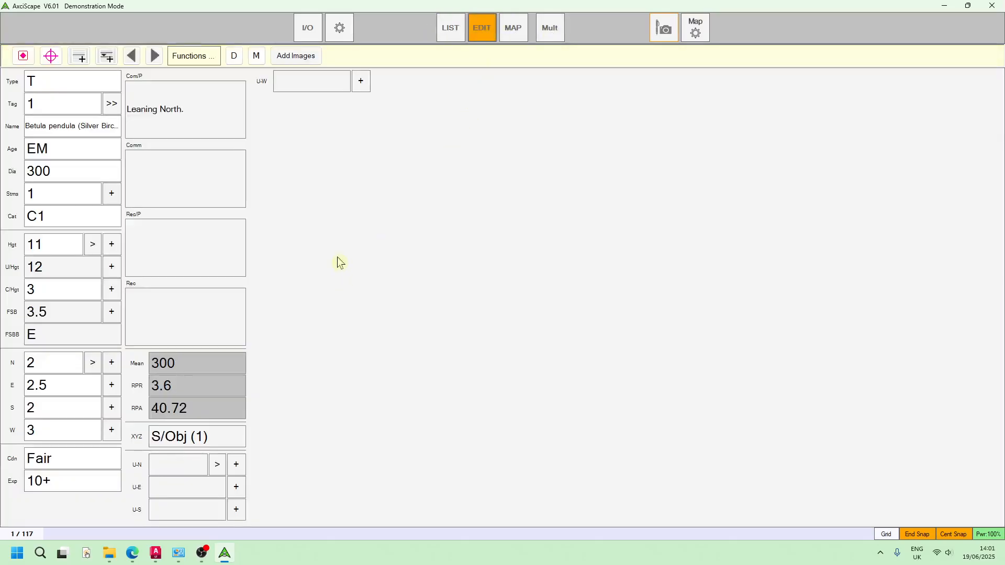
left_click(154, 56)
left_click(155, 56)
left_click(155, 56)
left_click(155, 56)
left_click(155, 55)
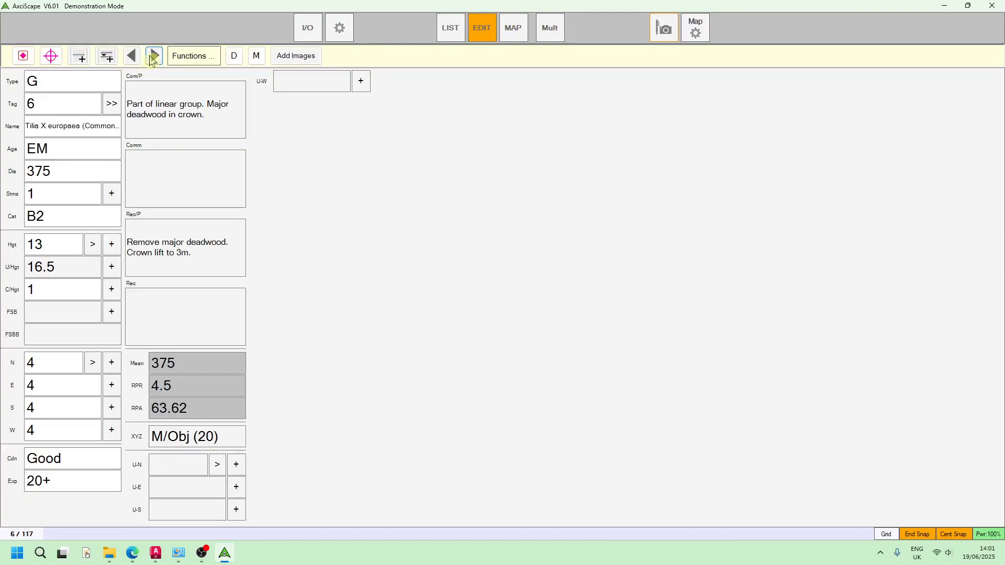
left_click(513, 29)
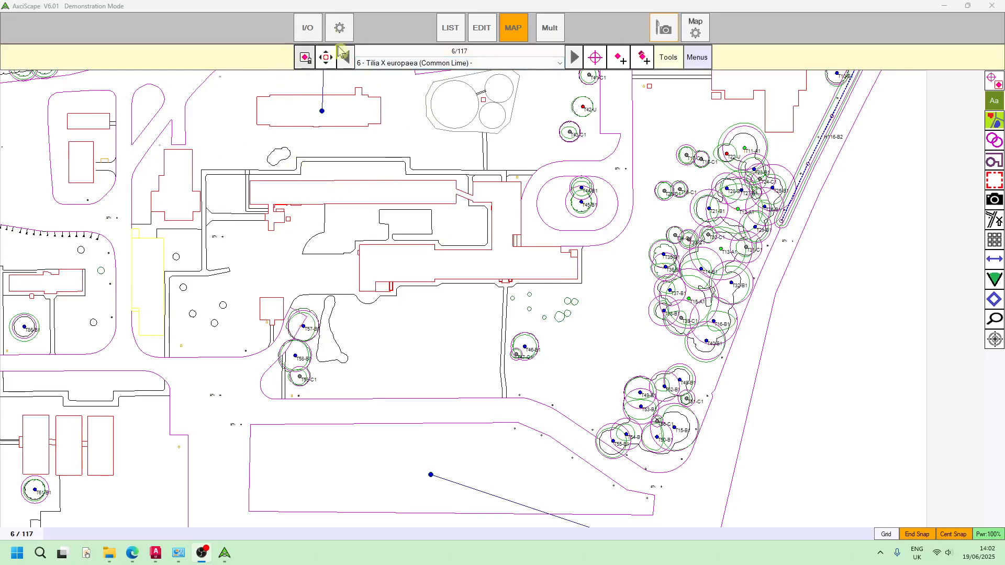
Open the I/O interface screen and show its database settings.
left_click(304, 29)
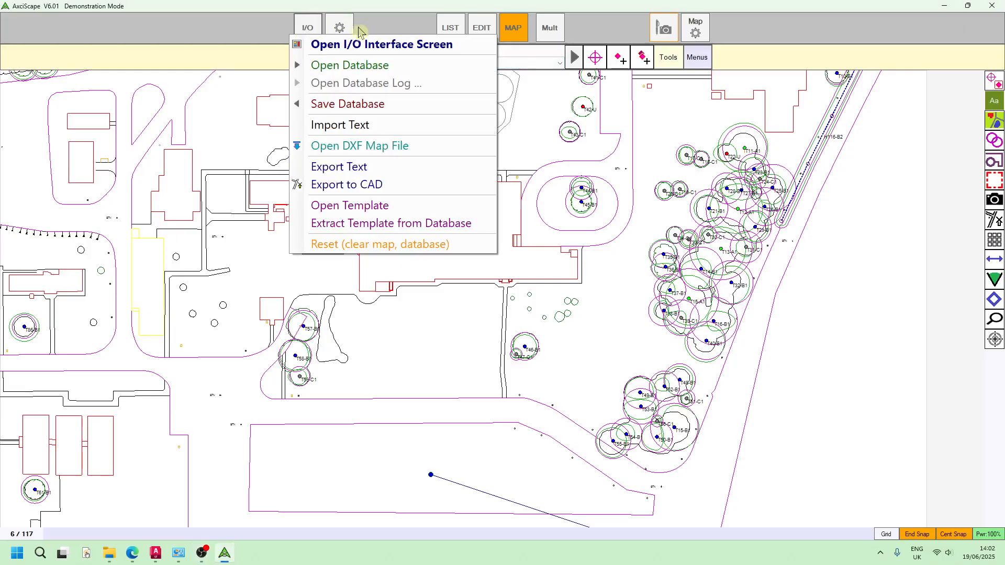
left_click(368, 46)
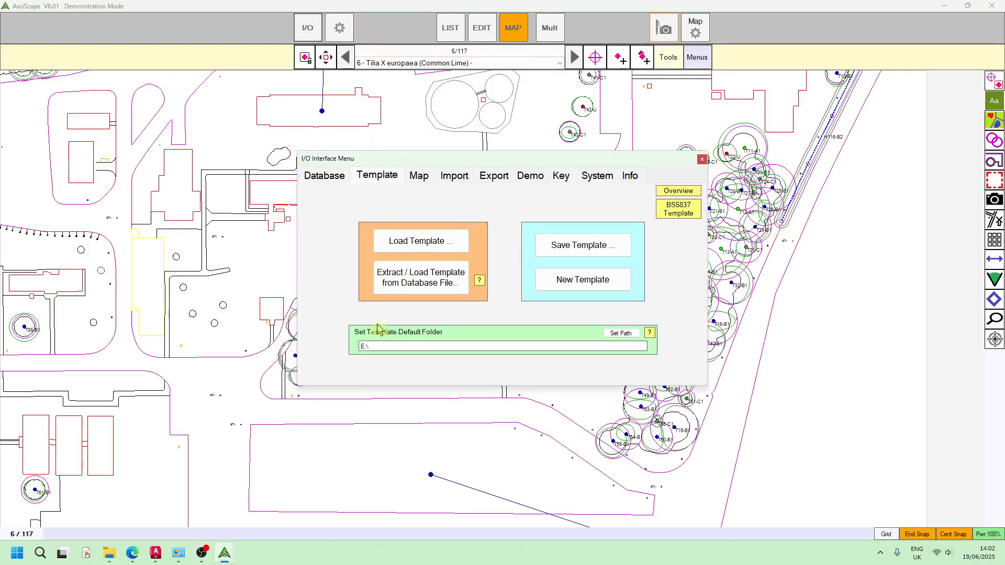
left_click(326, 181)
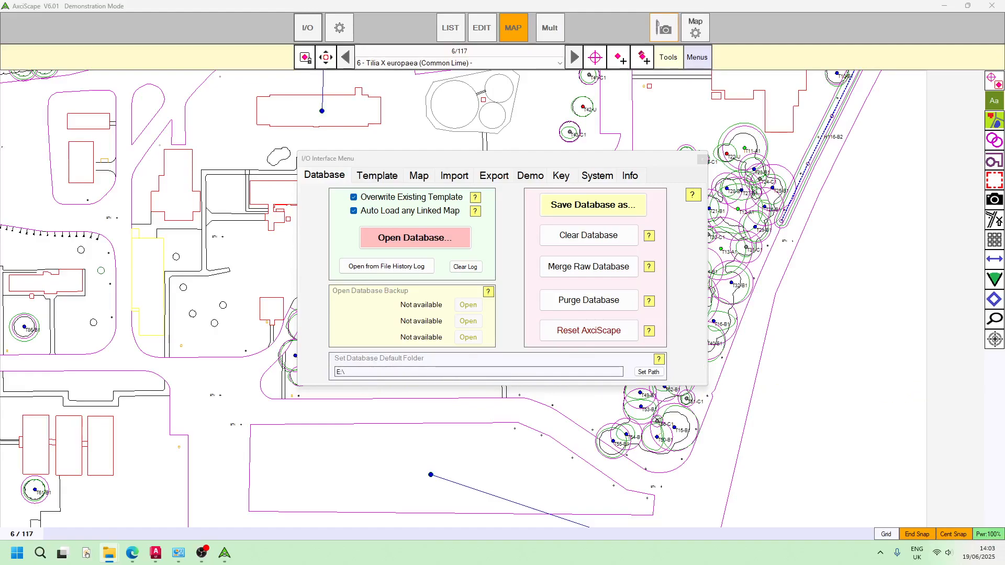
Switch to File Explorer, examine the project folders inside Clients\Dodgy Tree Services, and return to AxciScape.
left_click_drag(1004, 252, 394, 158)
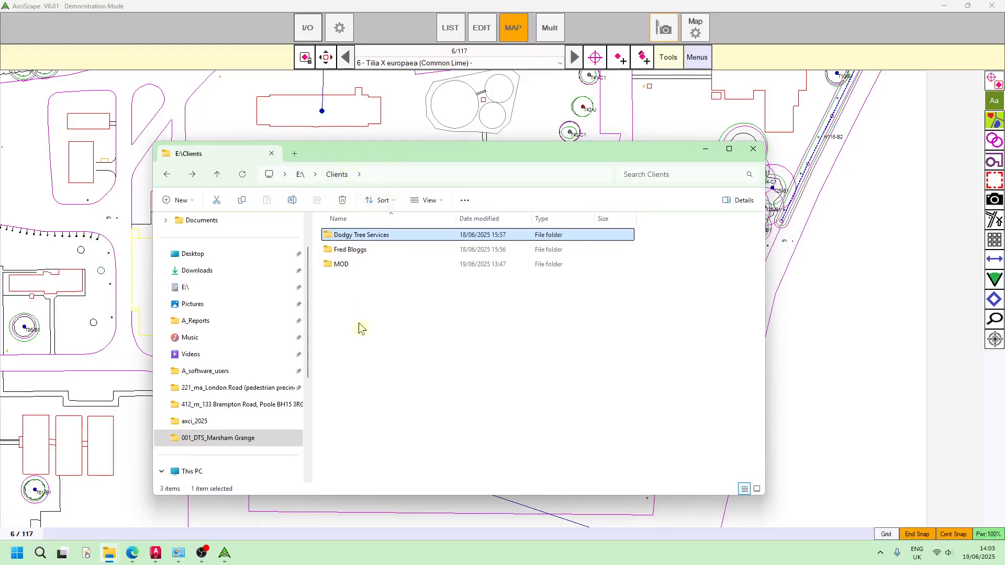
double_click(374, 235)
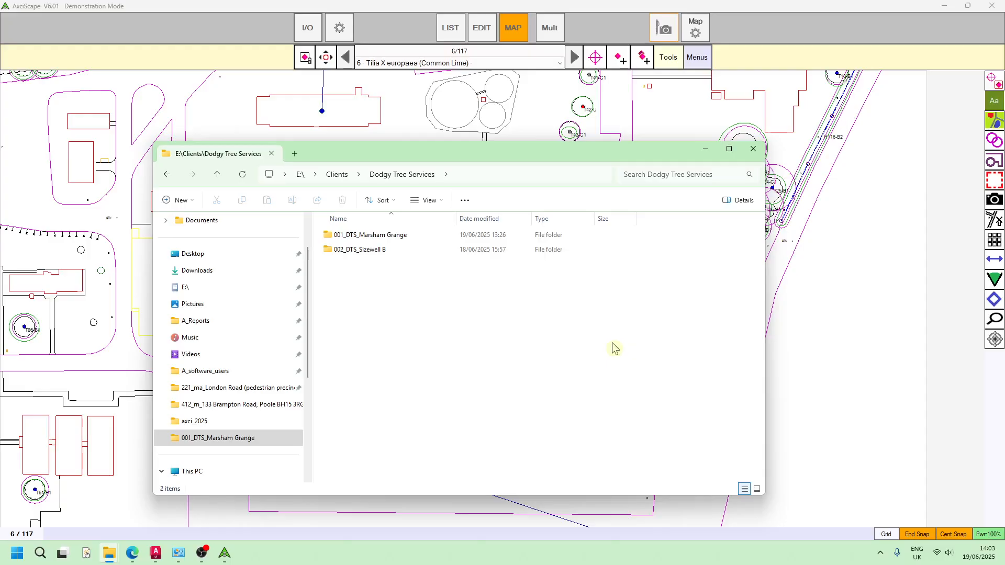
left_click(845, 421)
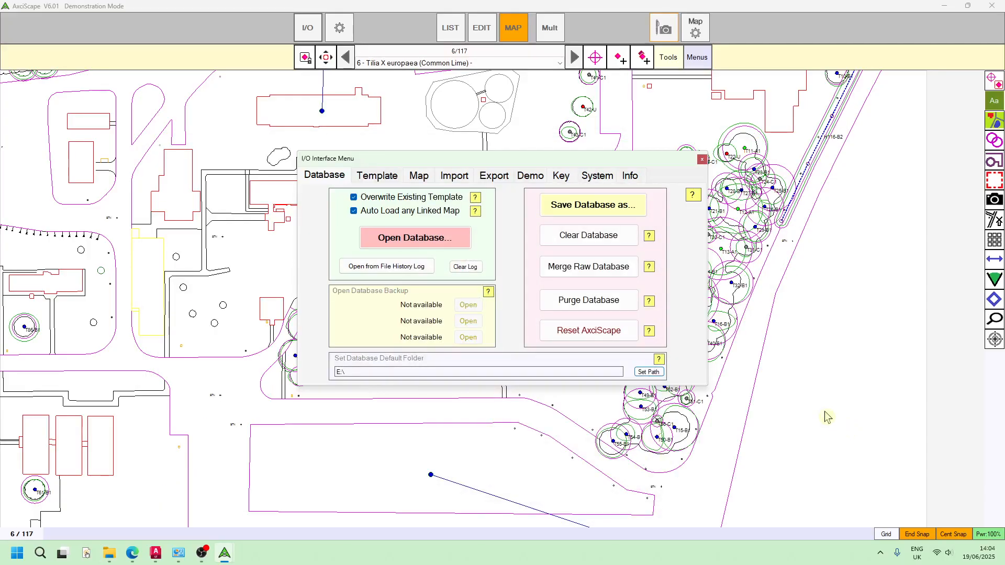
Set the database default folder to E:\Clients.
left_click(648, 371)
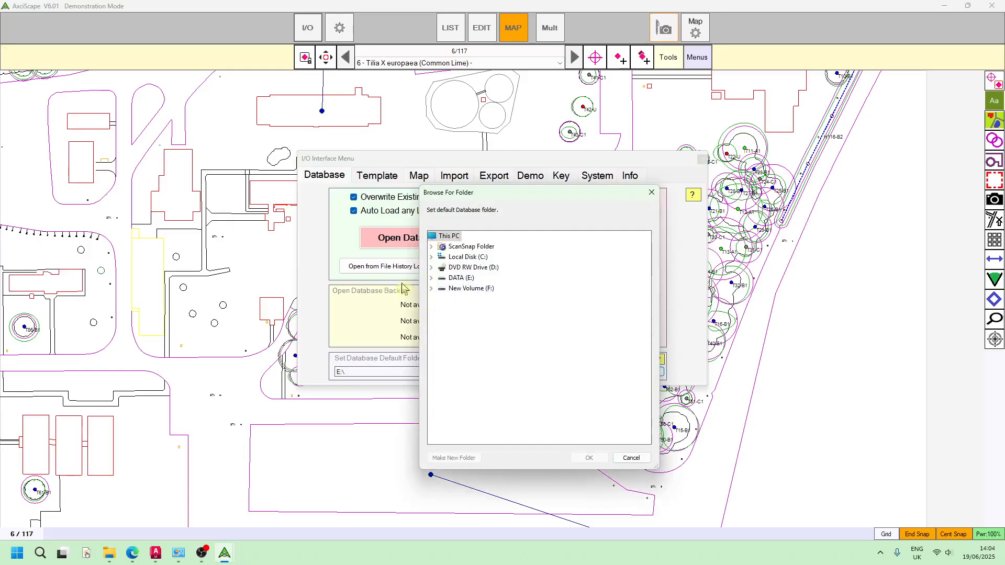
left_click(432, 278)
scroll(530, 335, "down", 4)
scroll(530, 335, "down", 15)
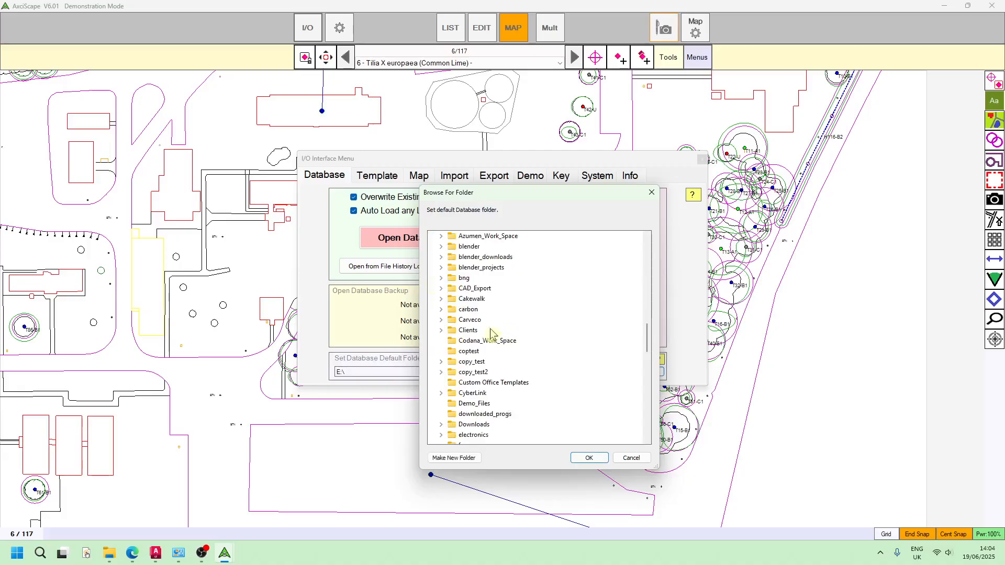
double_click(468, 330)
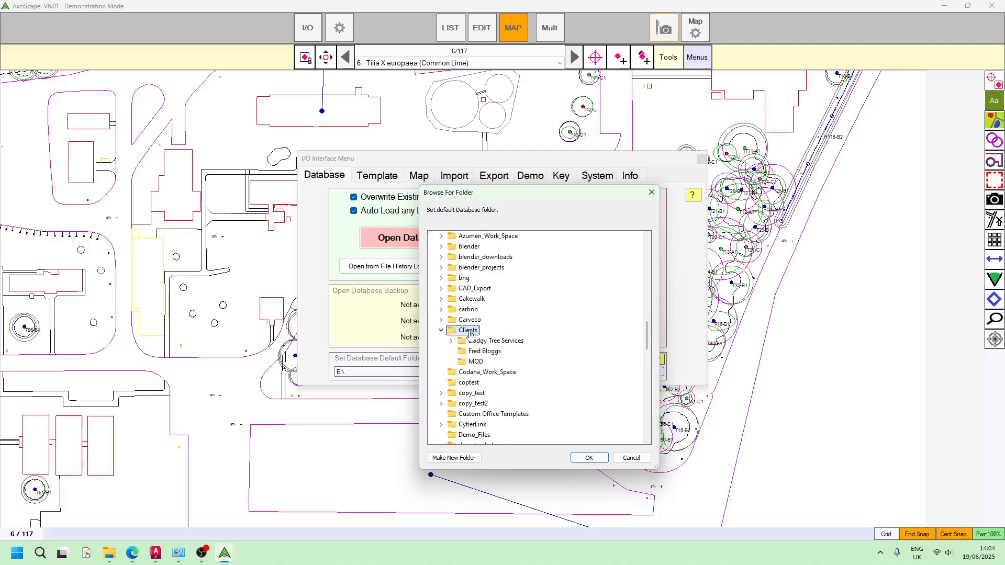
left_click(589, 458)
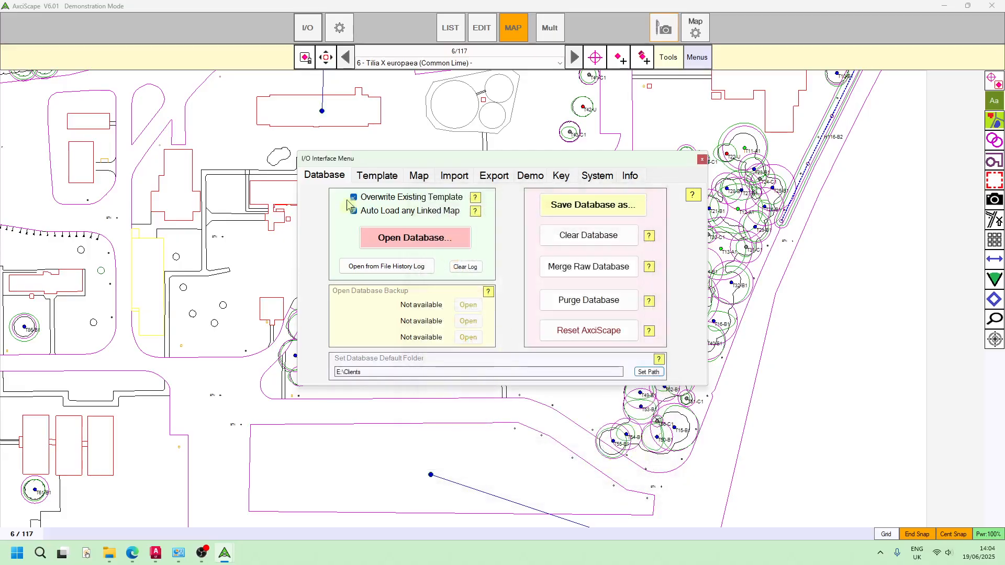
Create a folder named Templates inside E:\Clients and set it as the template default folder.
left_click(380, 177)
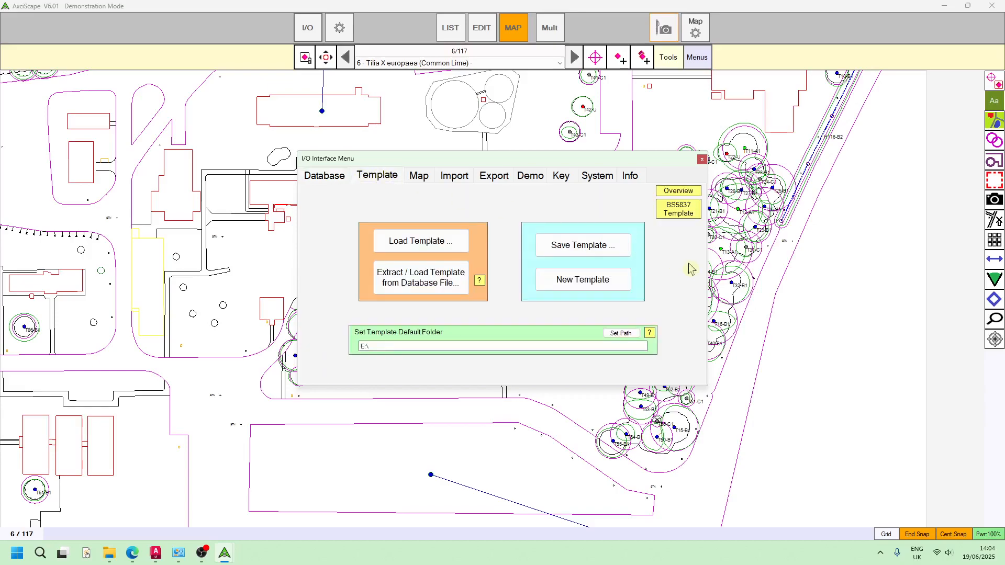
left_click(621, 334)
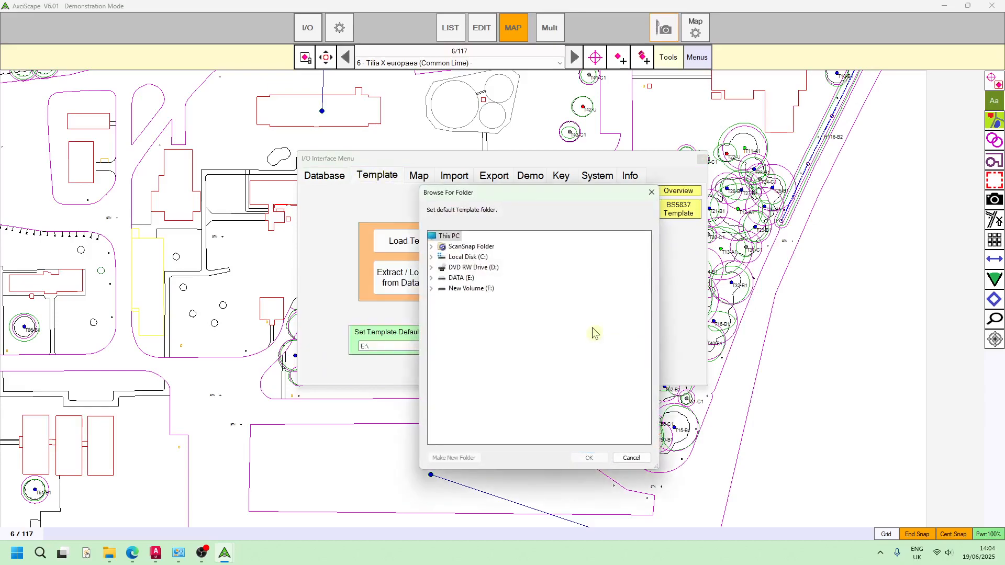
double_click(443, 289)
scroll(520, 354, "down", 7)
scroll(520, 354, "down", 7)
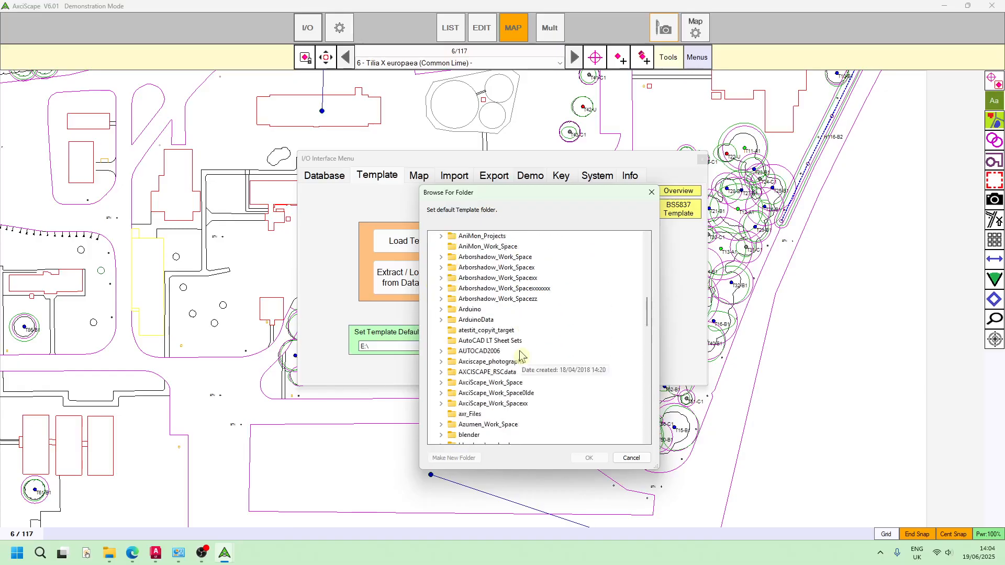
double_click(464, 393)
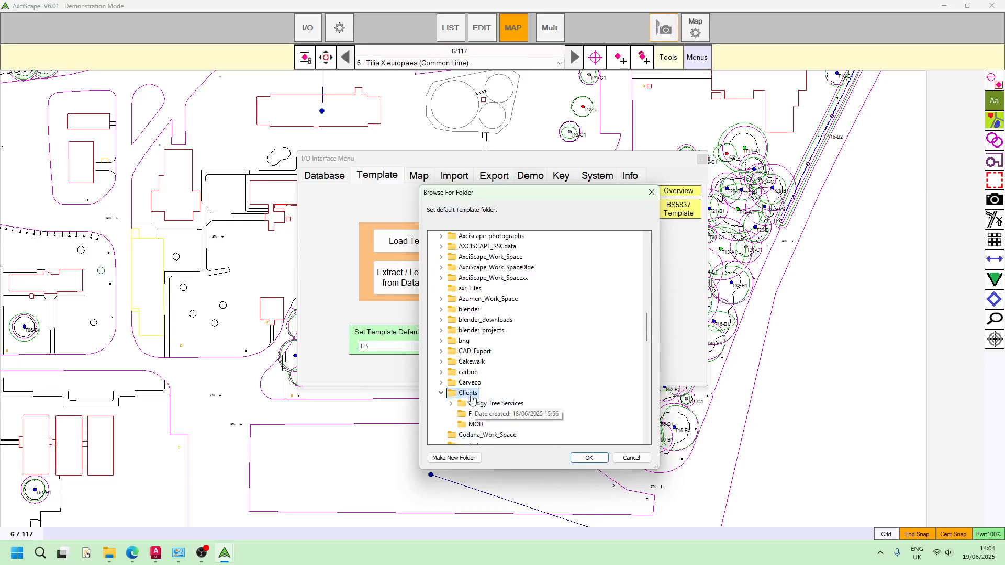
left_click(463, 458)
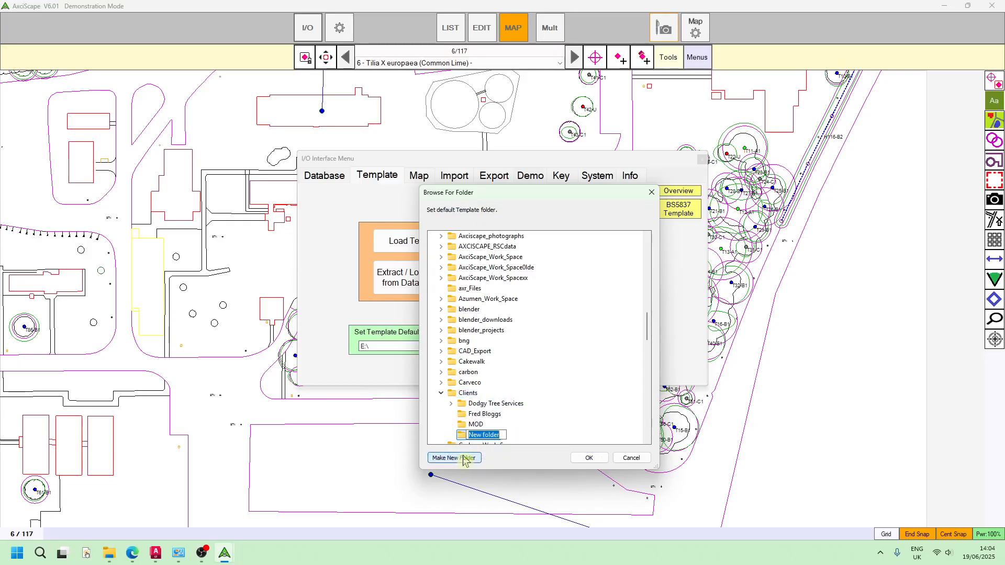
type("Templates")
key("Return")
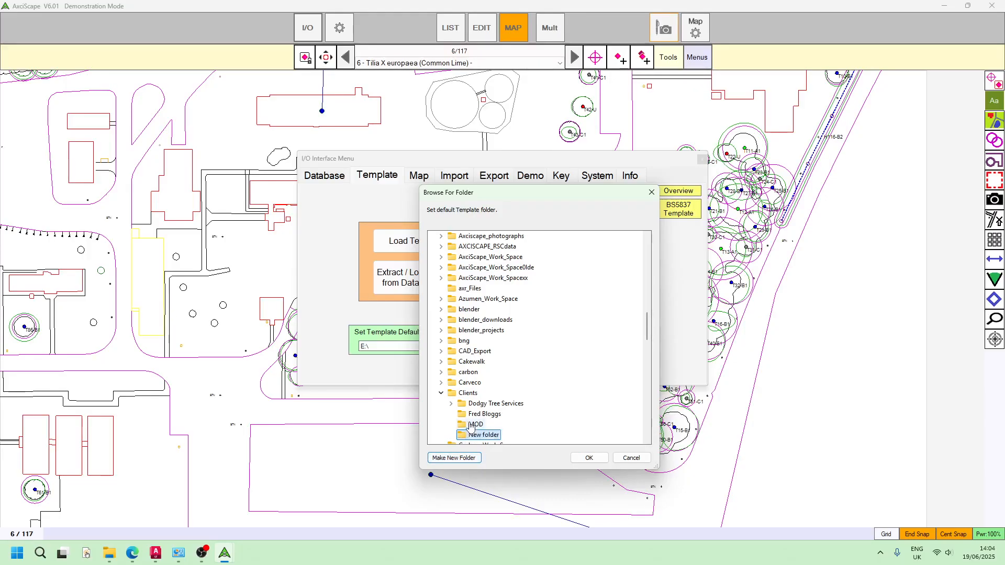
left_click(587, 457)
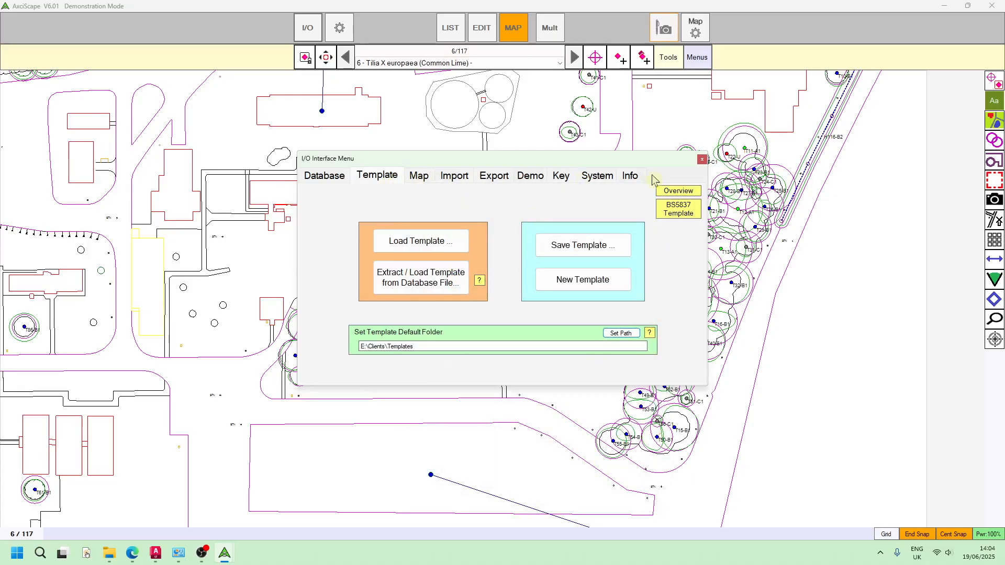
Copy the system identification code, paste the licence key to unlock the software, and close the I/O interface screen.
left_click(562, 177)
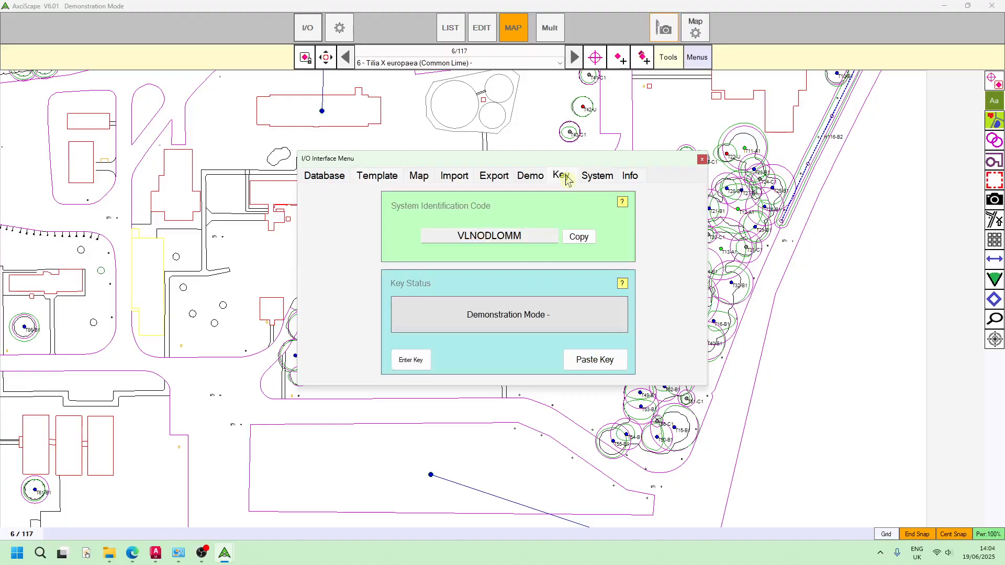
left_click(578, 238)
left_click(543, 313)
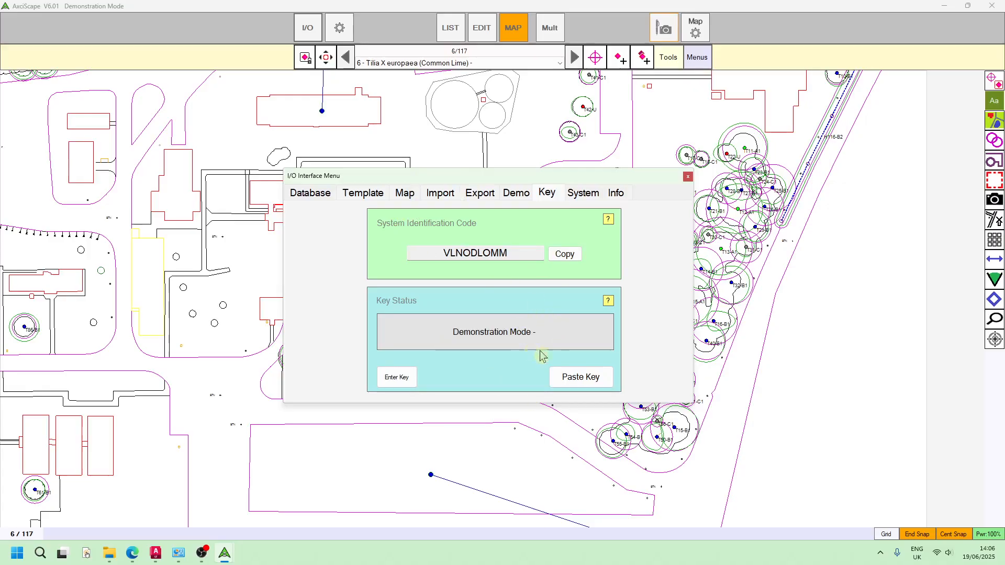
left_click(572, 378)
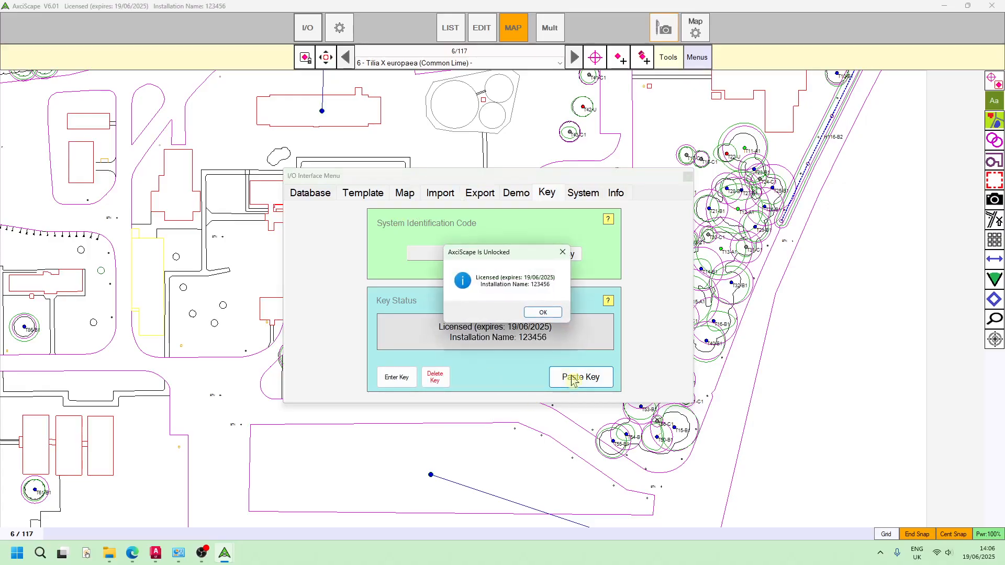
left_click(548, 316)
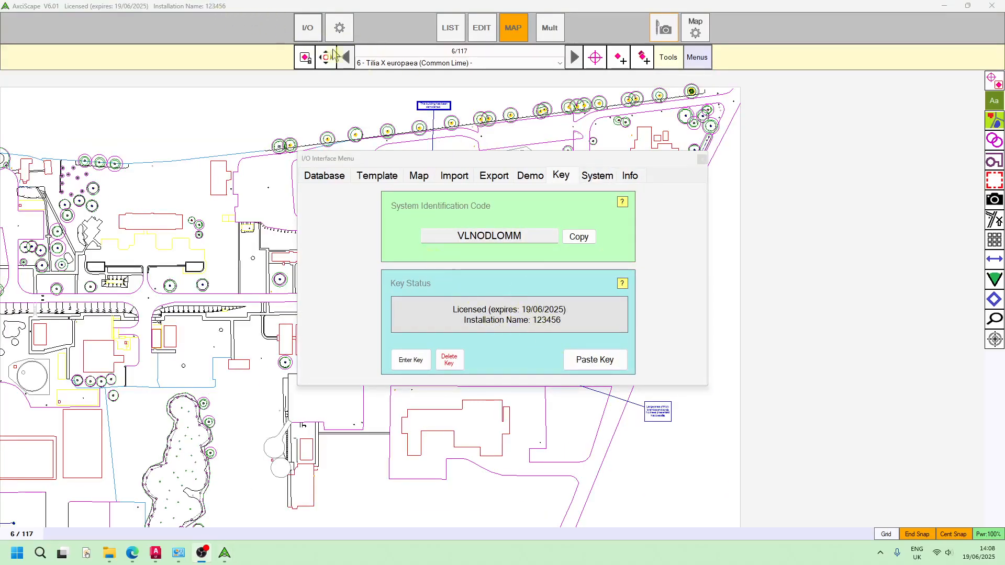
left_click(702, 158)
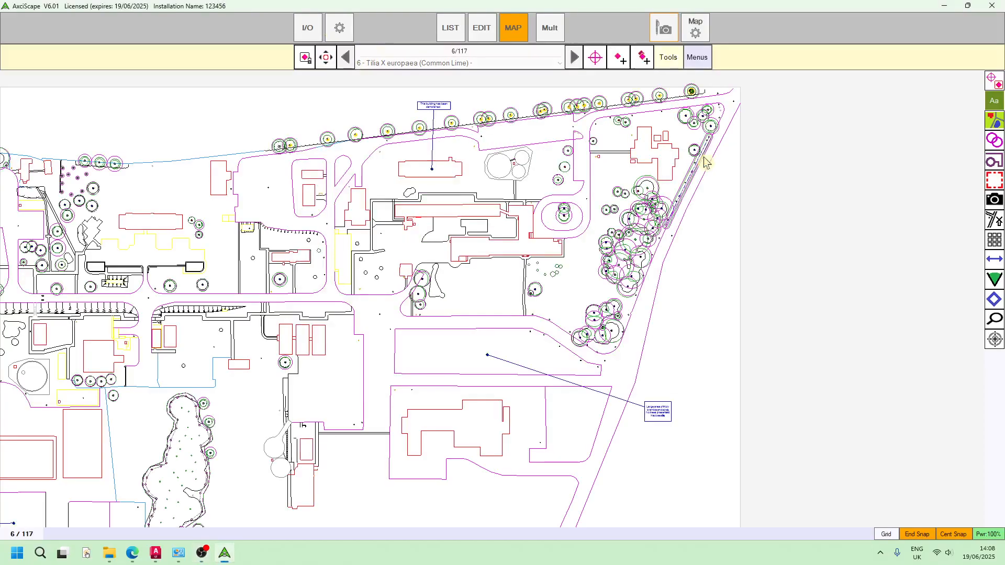
Look over the trees and buildings on the demonstration site map at different magnifications.
scroll(571, 179, "up", 2)
left_click_drag(565, 136, 509, 258)
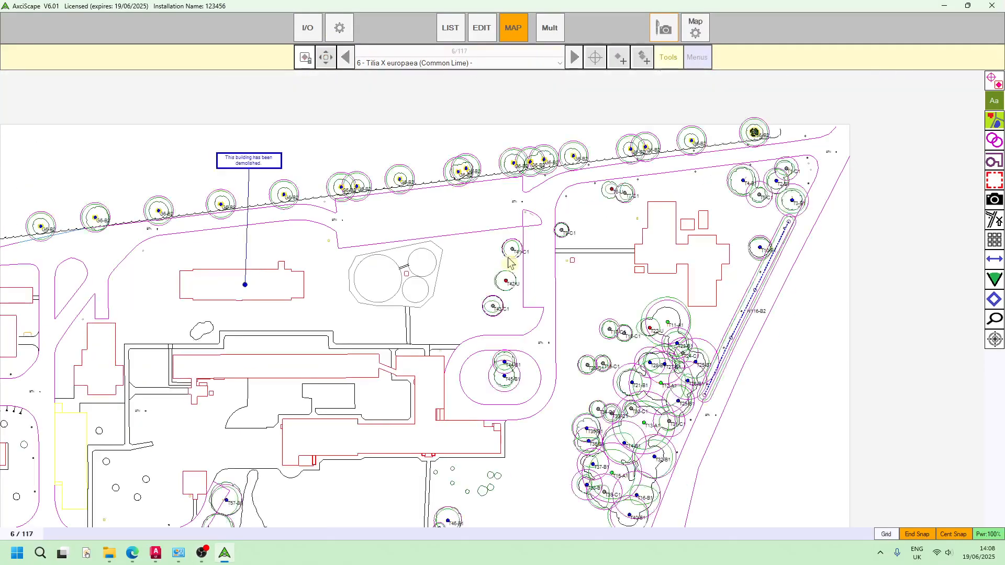
scroll(509, 258, "down", 2)
left_click_drag(442, 311, 542, 233)
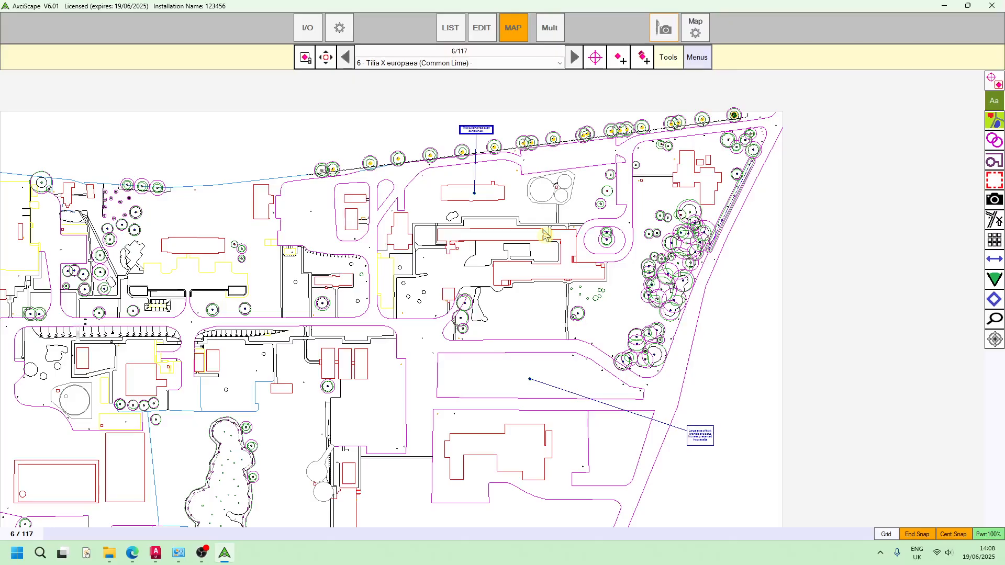
scroll(572, 307, "down", 5)
scroll(568, 320, "up", 5)
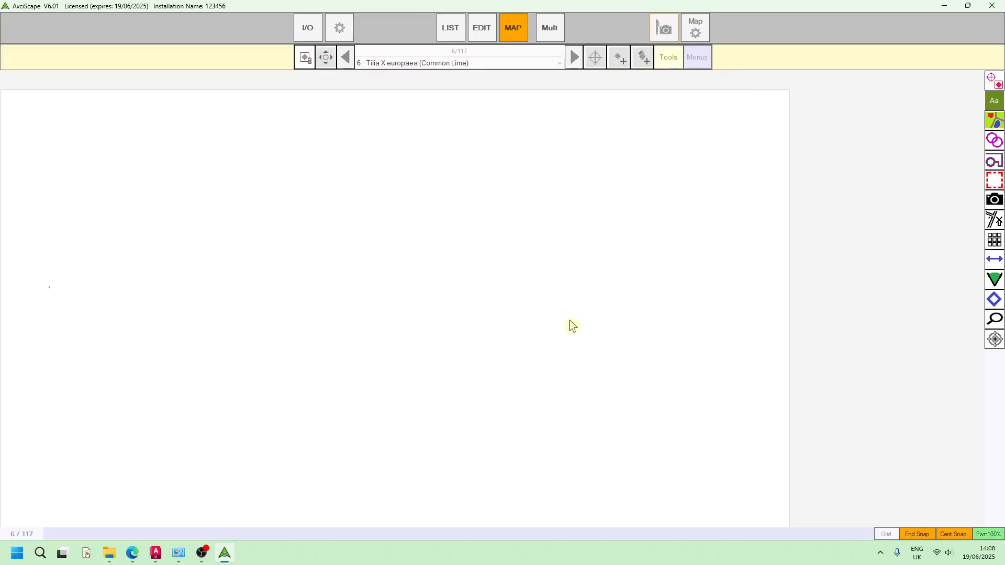
left_click_drag(558, 248, 553, 278)
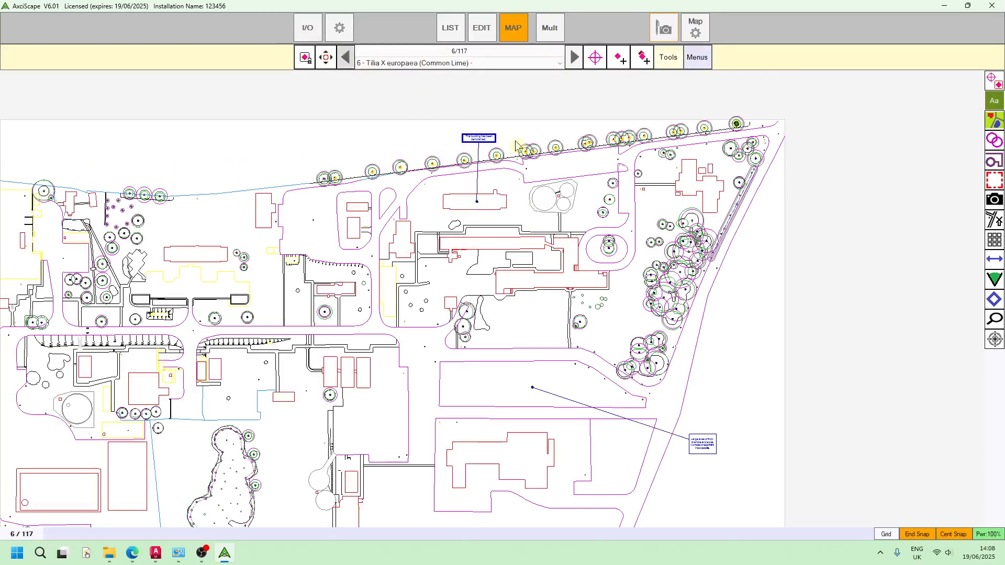
Reload the demonstration file through the I/O interface screen.
left_click(303, 28)
left_click(348, 43)
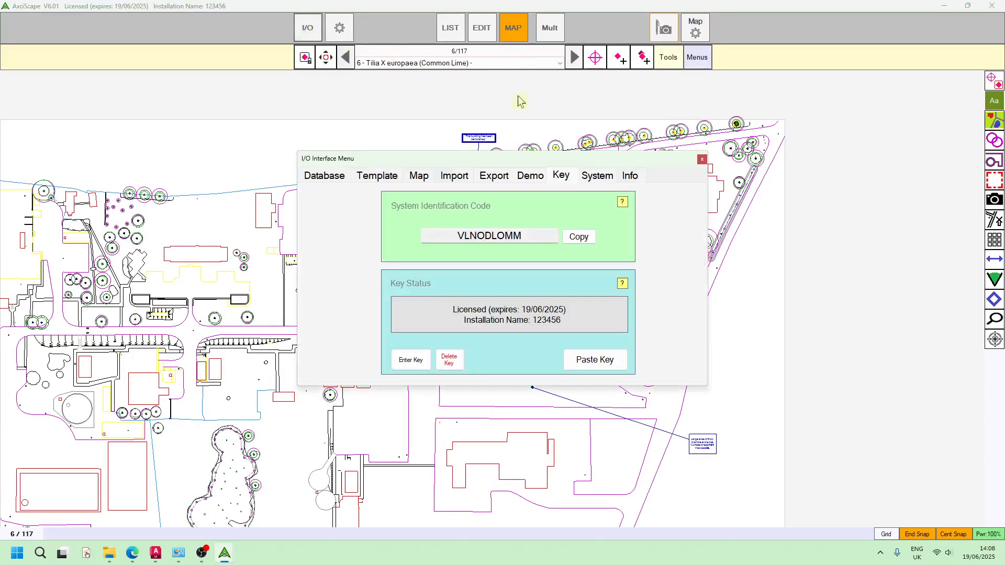
left_click(534, 178)
left_click(521, 273)
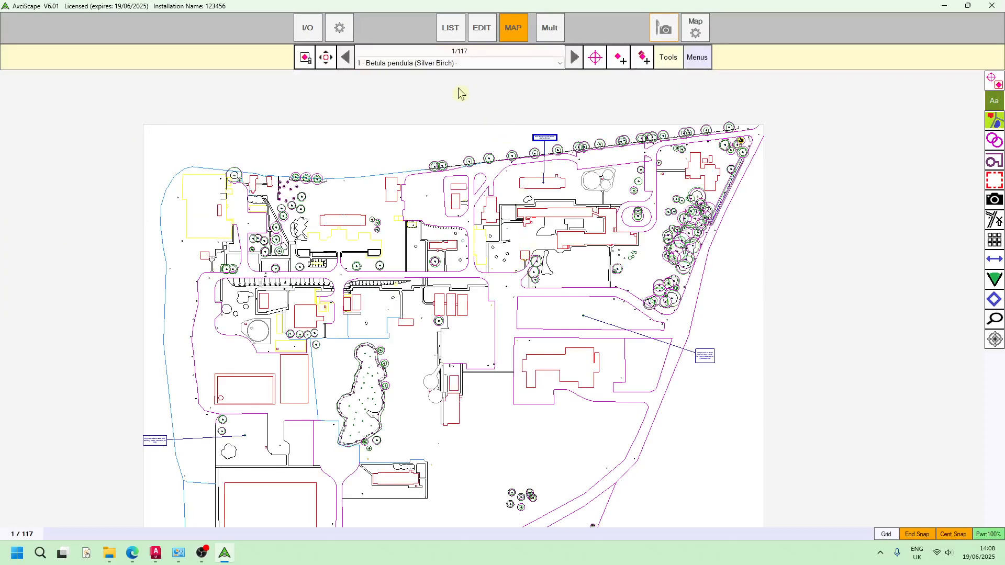
Save the demonstration file's template as bs5837 in E:\Clients\Templates.
left_click(307, 29)
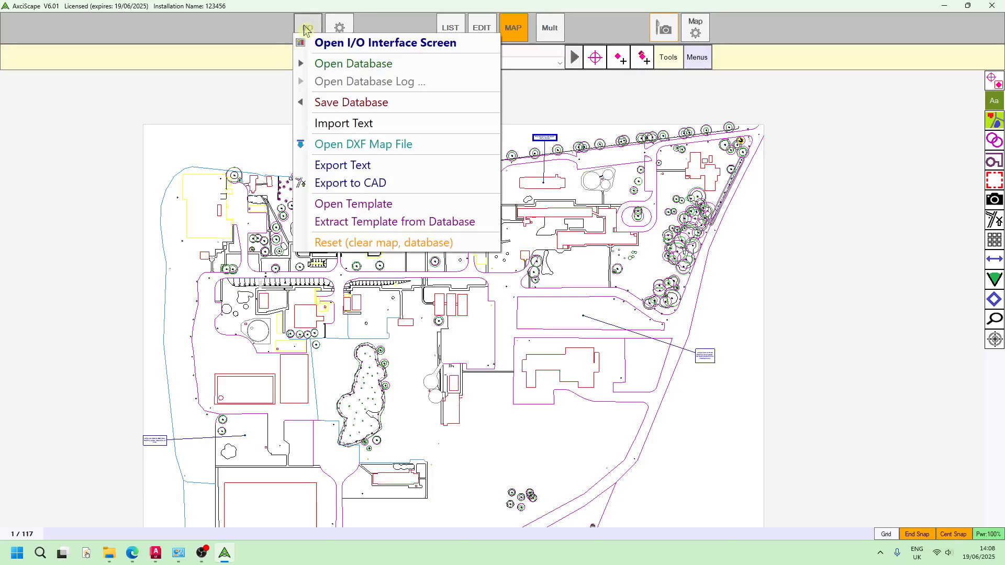
left_click(326, 44)
left_click(391, 178)
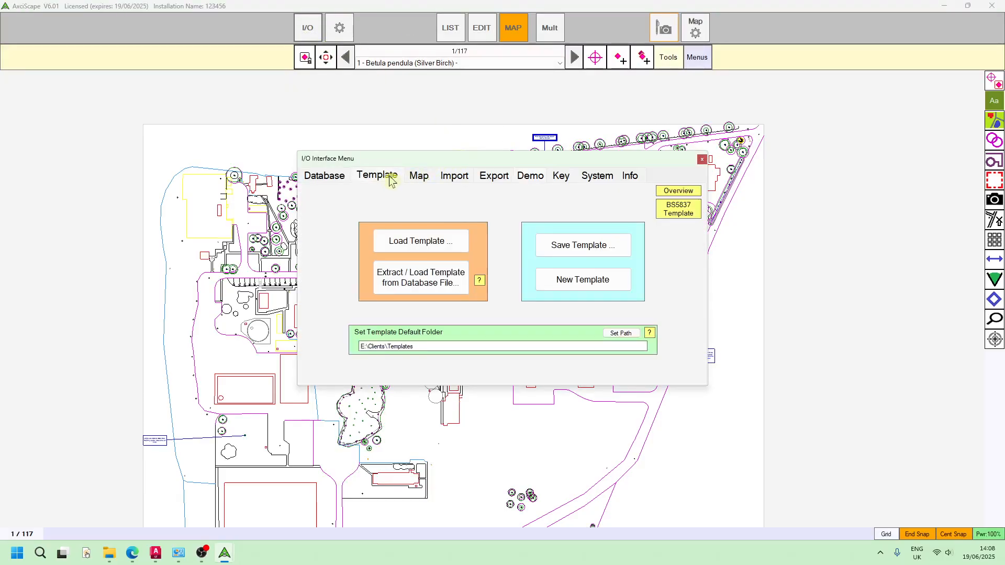
left_click(574, 252)
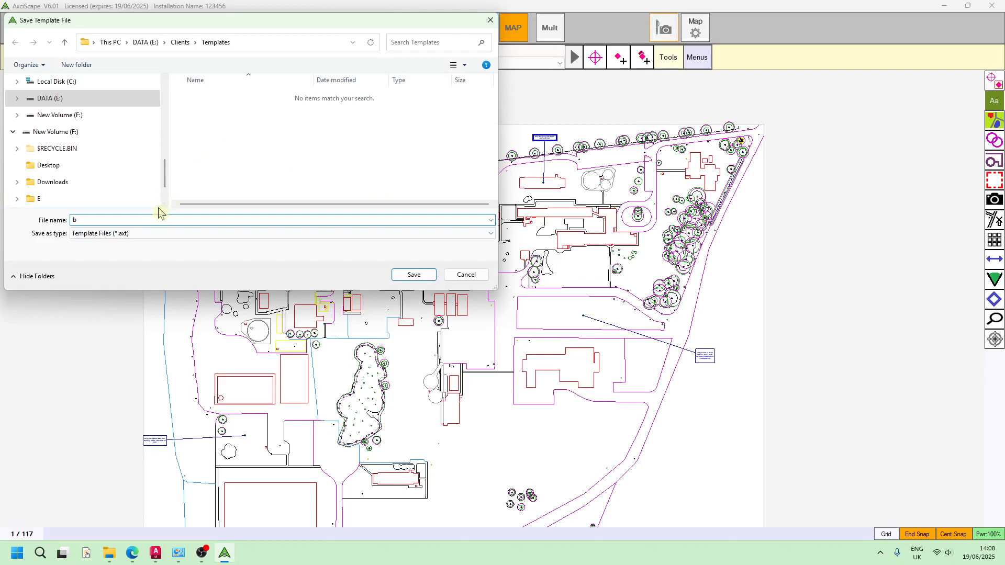
type("s5837")
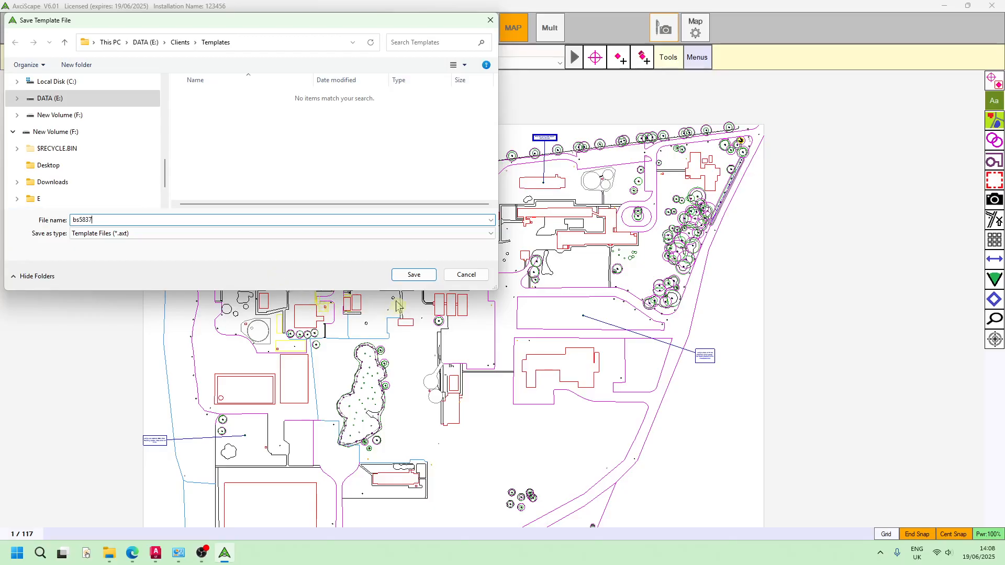
left_click(410, 276)
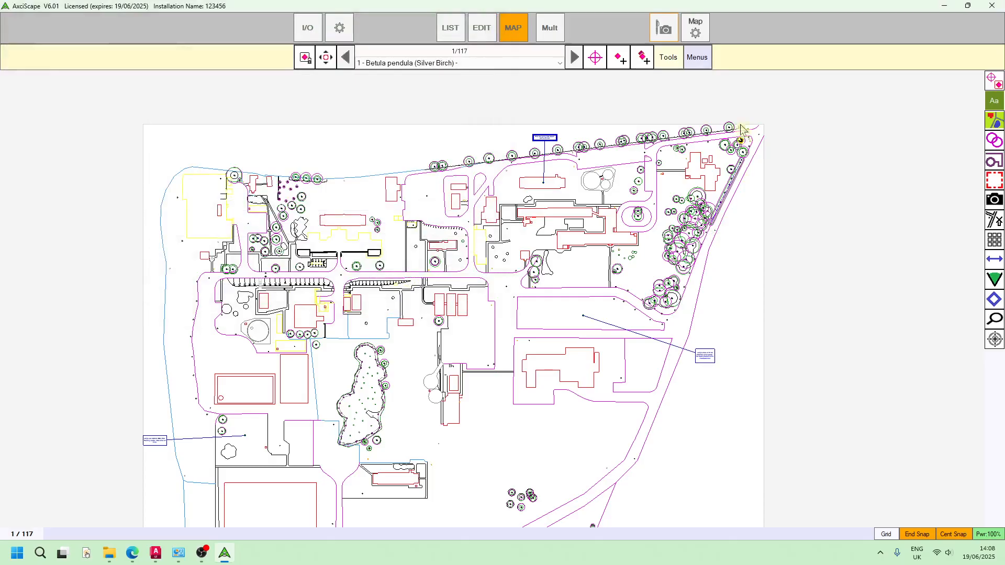
Reset the map and database, and load the template bs5837.axt from the Templates folder.
left_click(308, 28)
left_click(405, 249)
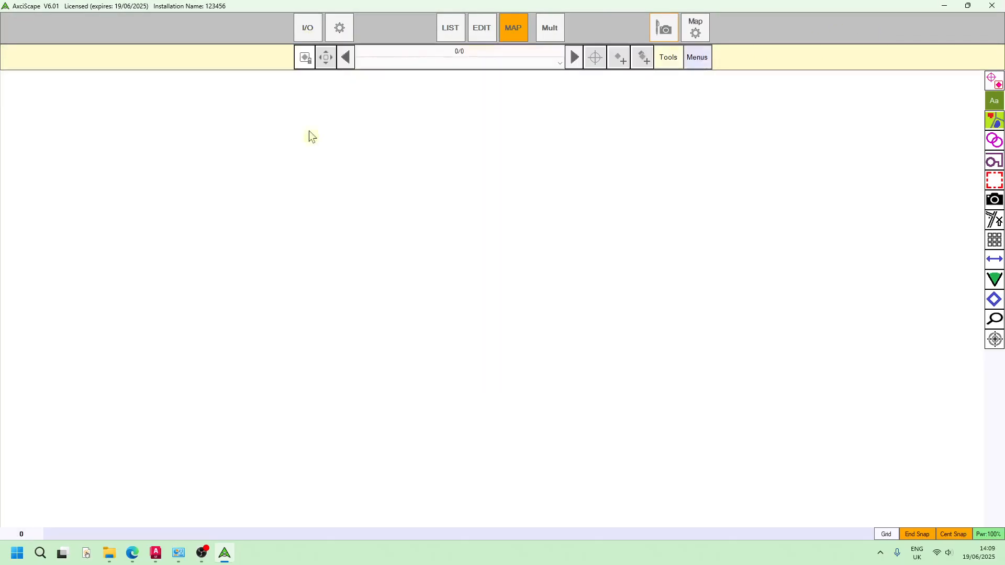
left_click(308, 27)
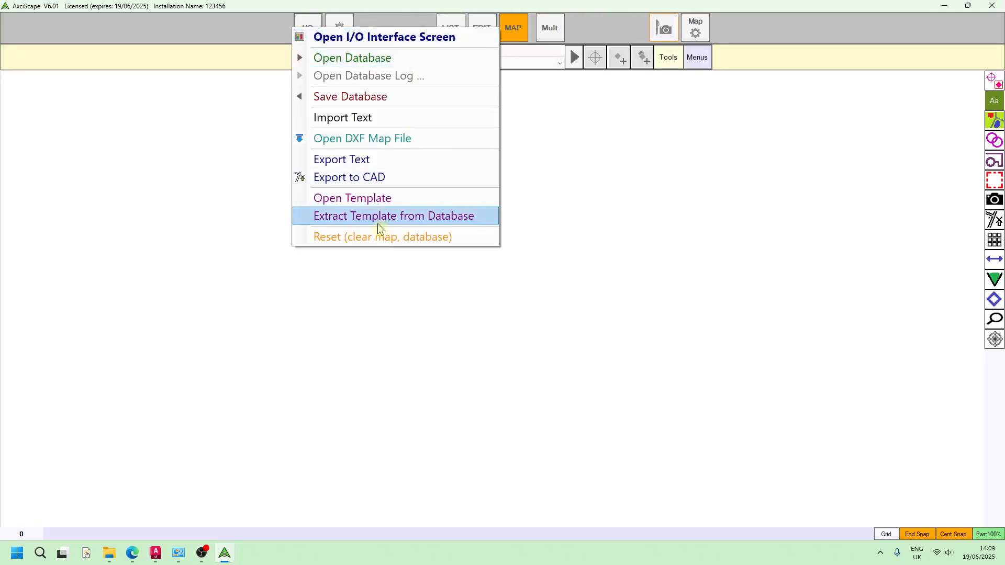
left_click(372, 199)
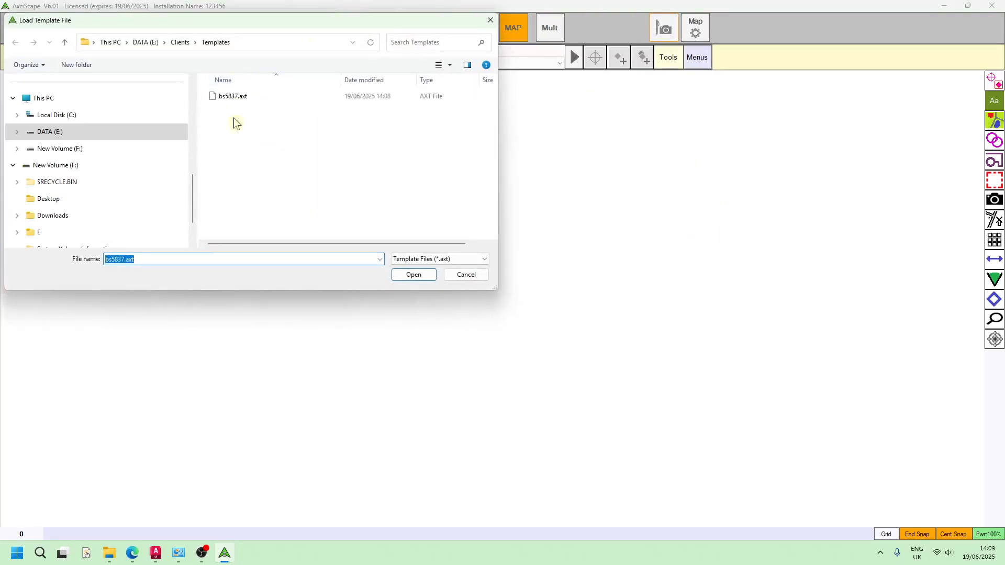
left_click(239, 98)
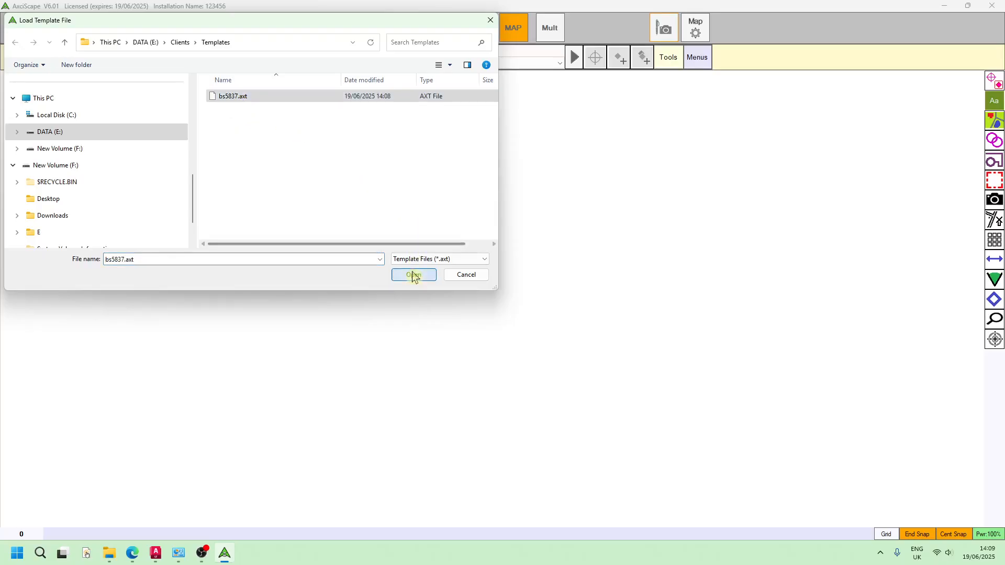
left_click(414, 274)
Check the blank list and edit views for the fields supplied by the loaded template.
left_click(454, 30)
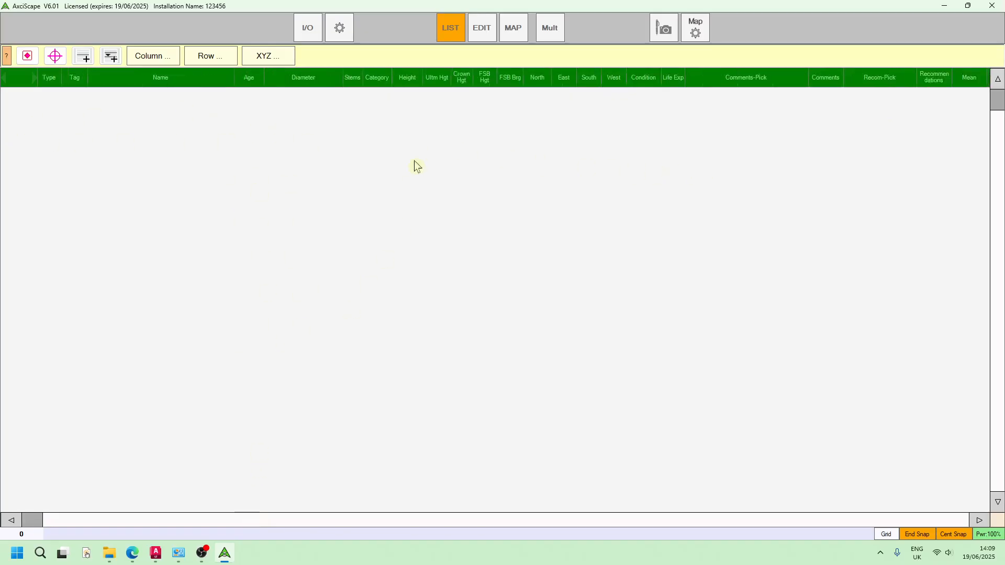
left_click(508, 34)
left_click(482, 31)
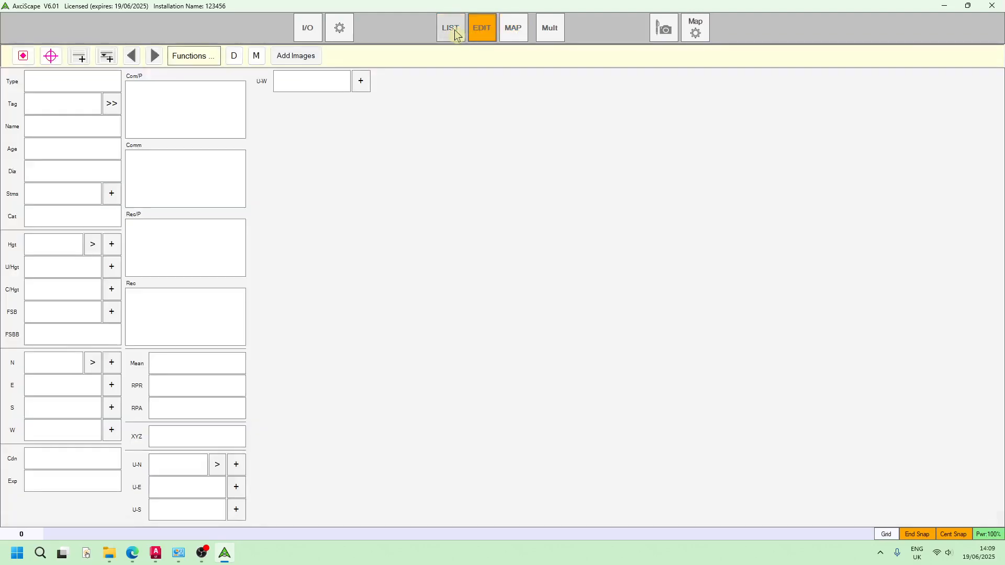
left_click(453, 30)
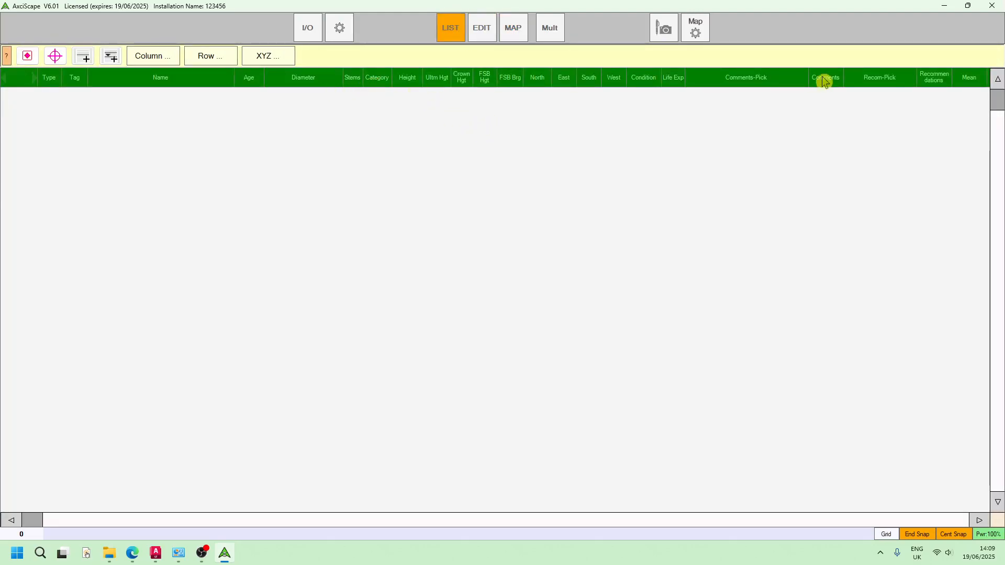
Review the drawing functions in the BS5837 Tree Survey drawing settings and exit the settings.
left_click(699, 33)
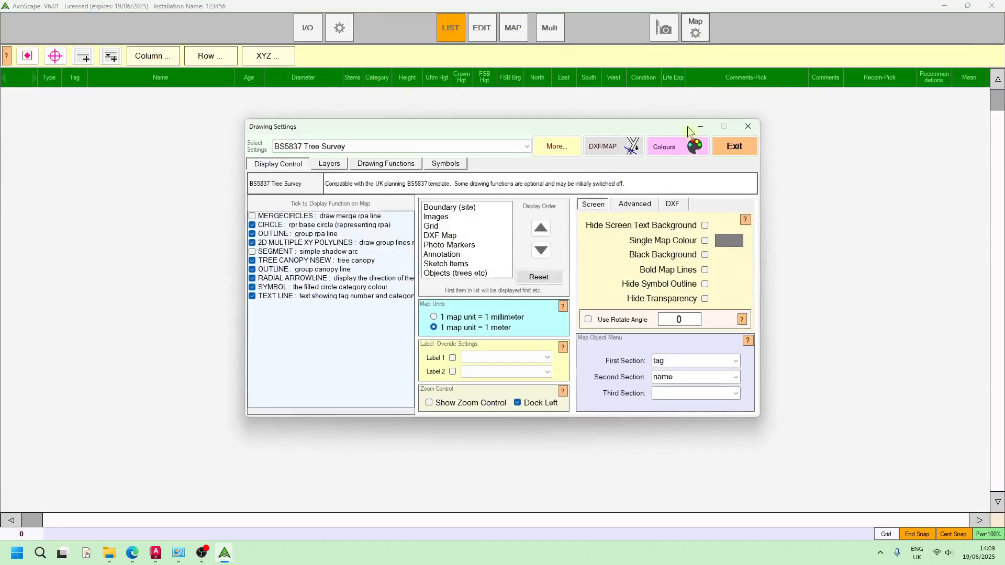
left_click(412, 167)
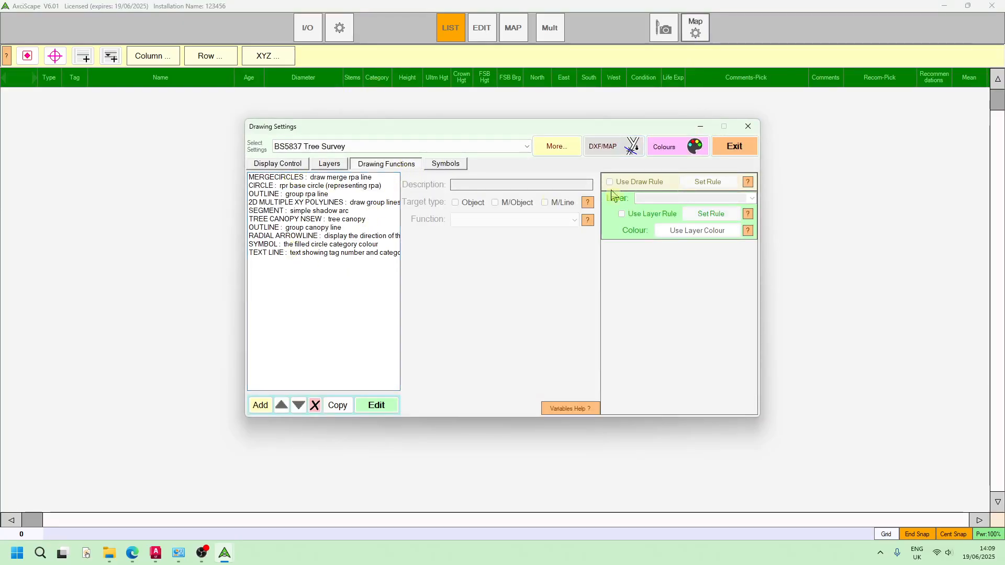
left_click(743, 149)
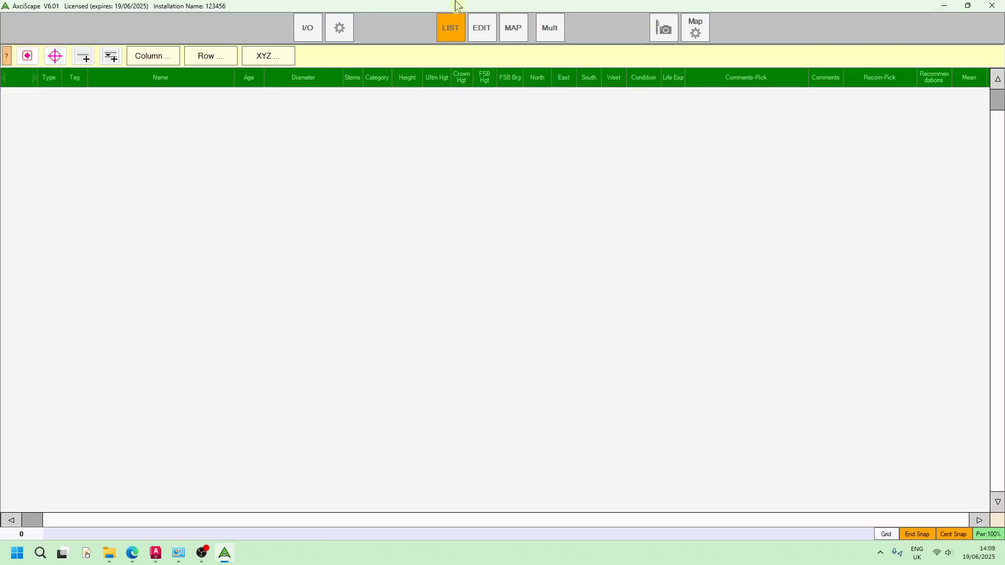
Open the Name column's field settings, look through its tree species pick list and leave the settings without changes.
left_click(190, 84)
right_click(190, 81)
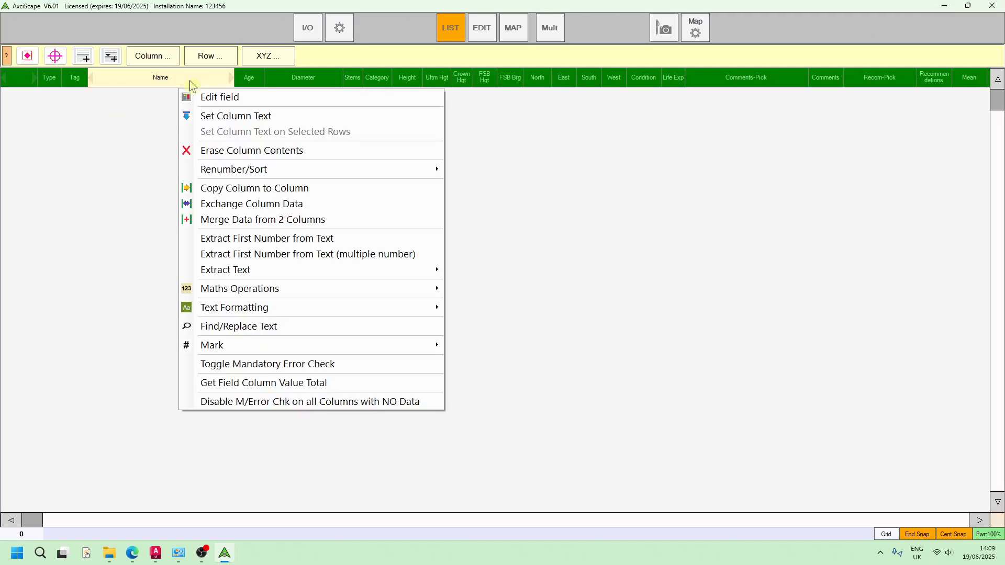
left_click(214, 103)
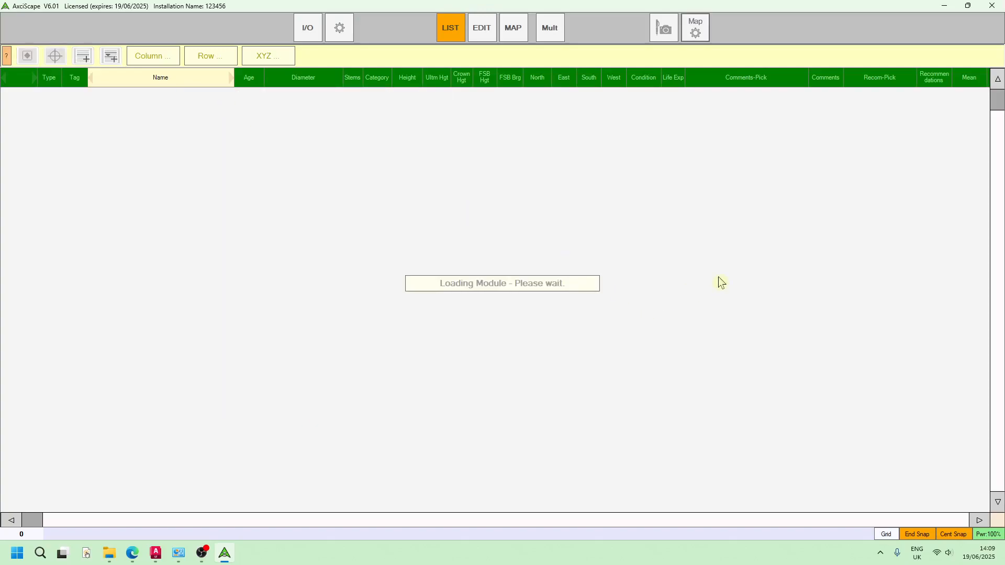
scroll(499, 208, "down", 7)
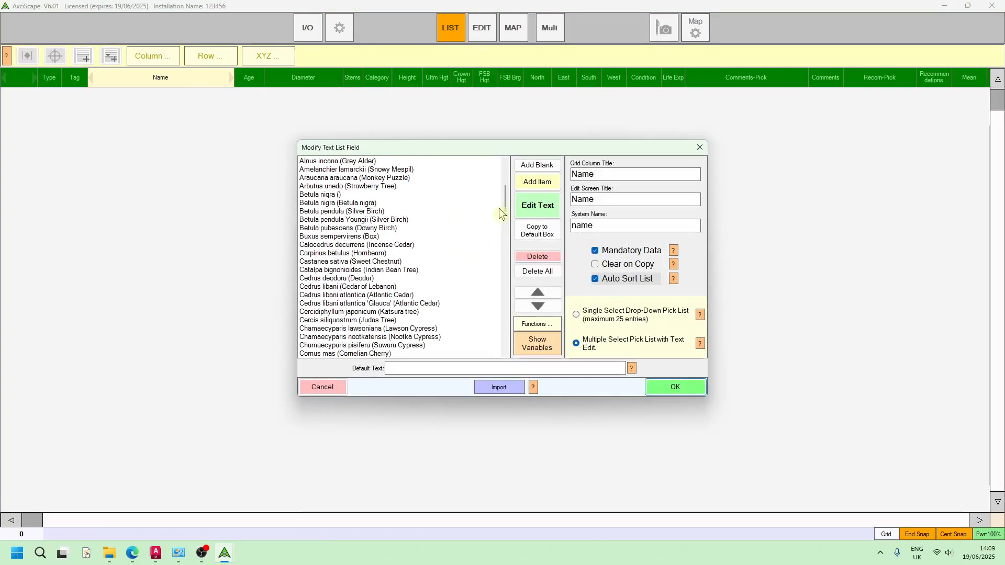
left_click_drag(505, 200, 515, 182)
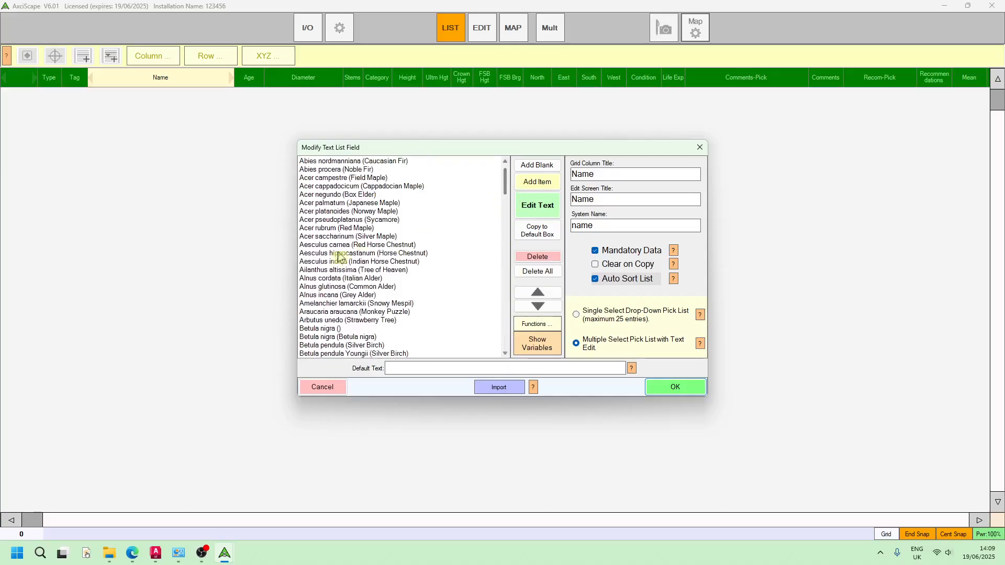
scroll(408, 225, "down", 4)
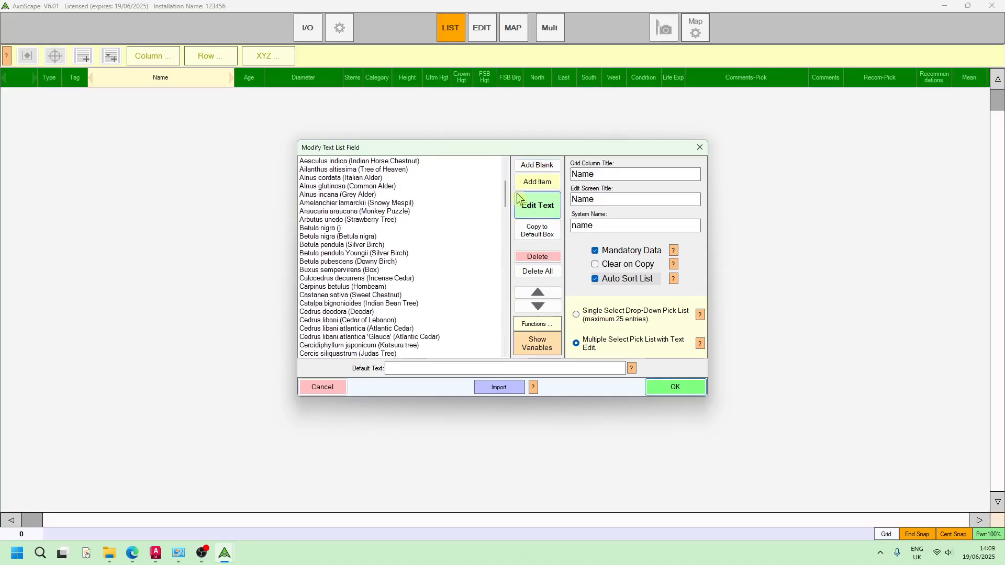
left_click_drag(506, 195, 506, 236)
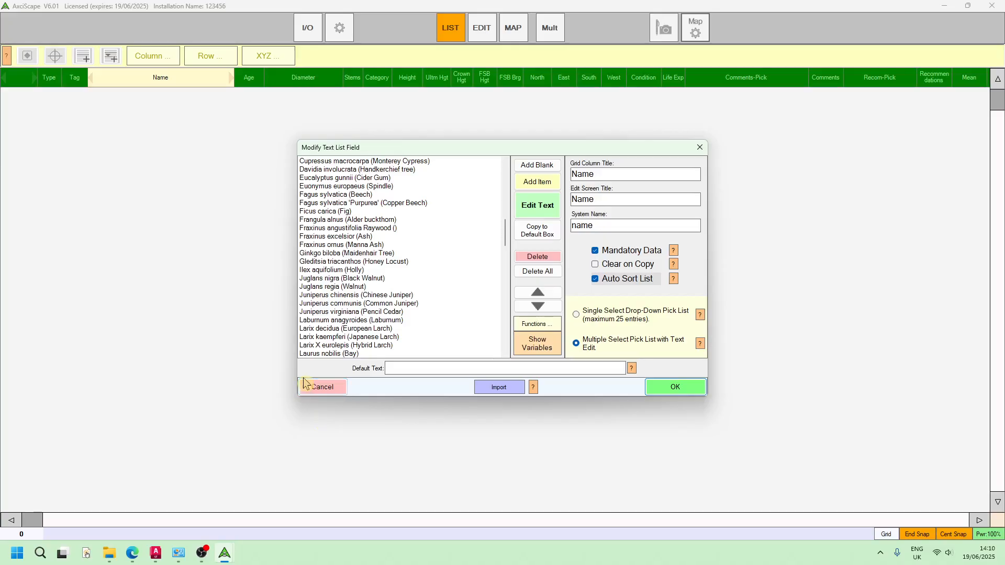
left_click(322, 387)
left_click_drag(788, 145, 830, 143)
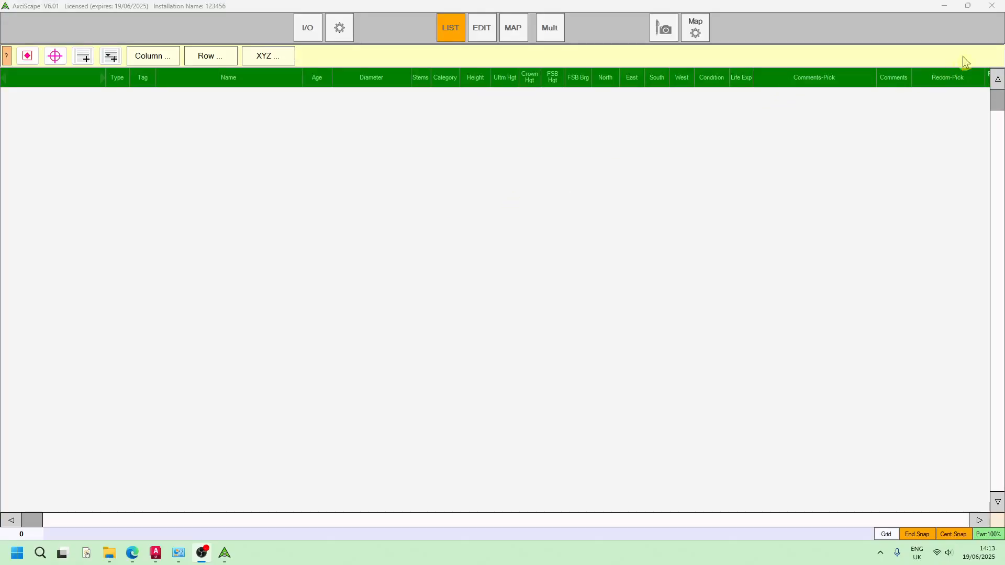
Restart AxciScape, dismiss the subscription reminder and open the template bs5837.axt from the Templates folder.
left_click(993, 10)
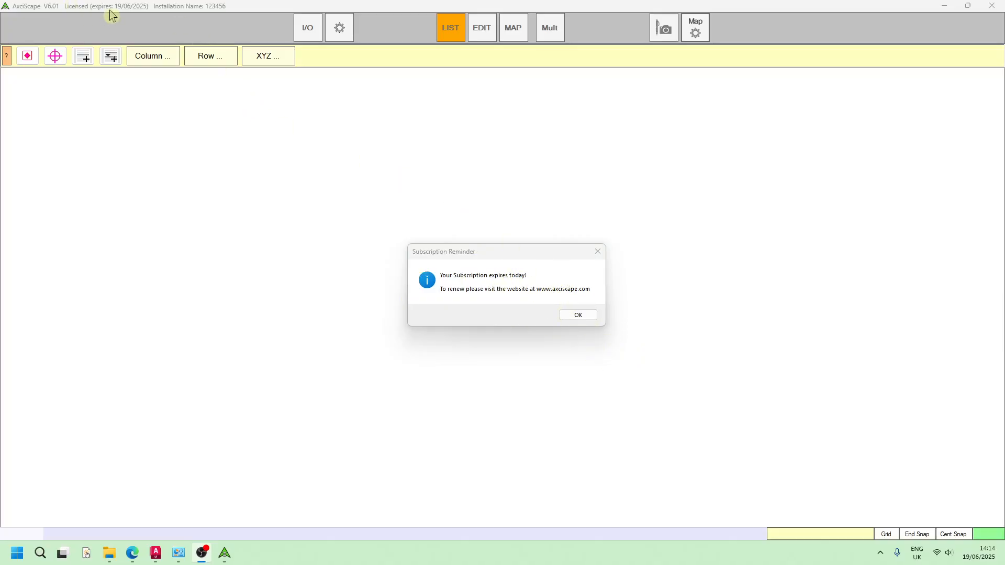
left_click(578, 315)
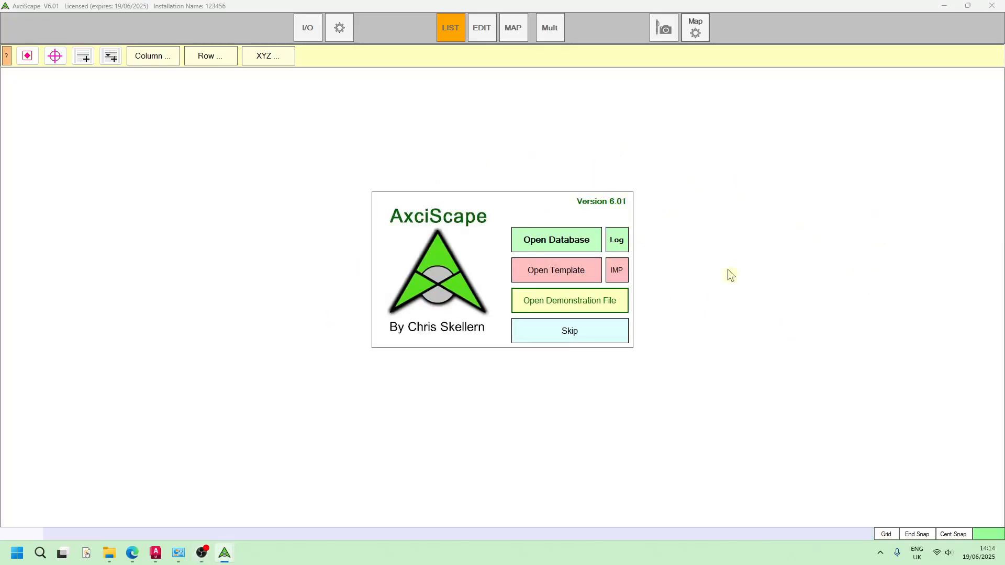
left_click(572, 272)
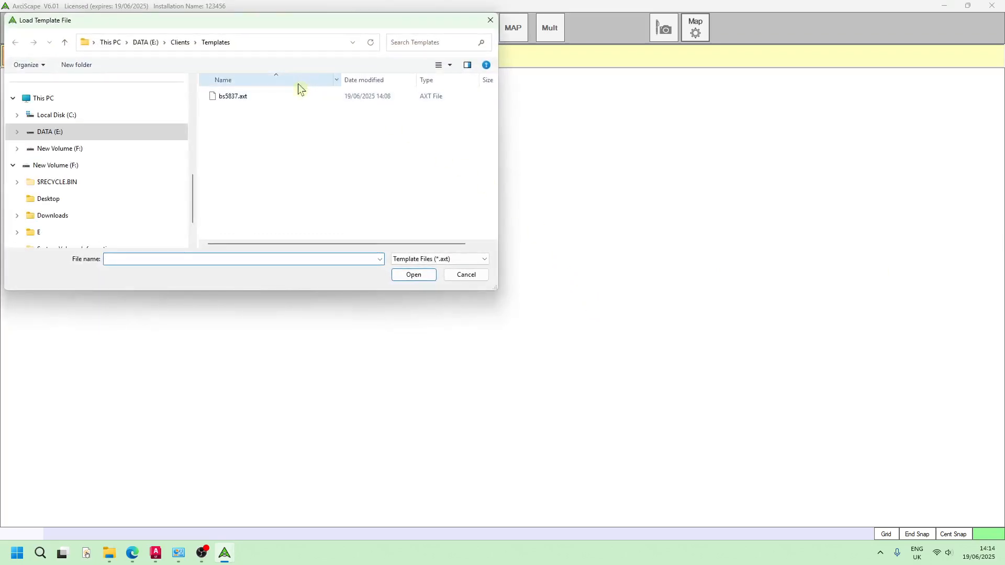
left_click(246, 97)
left_click(414, 274)
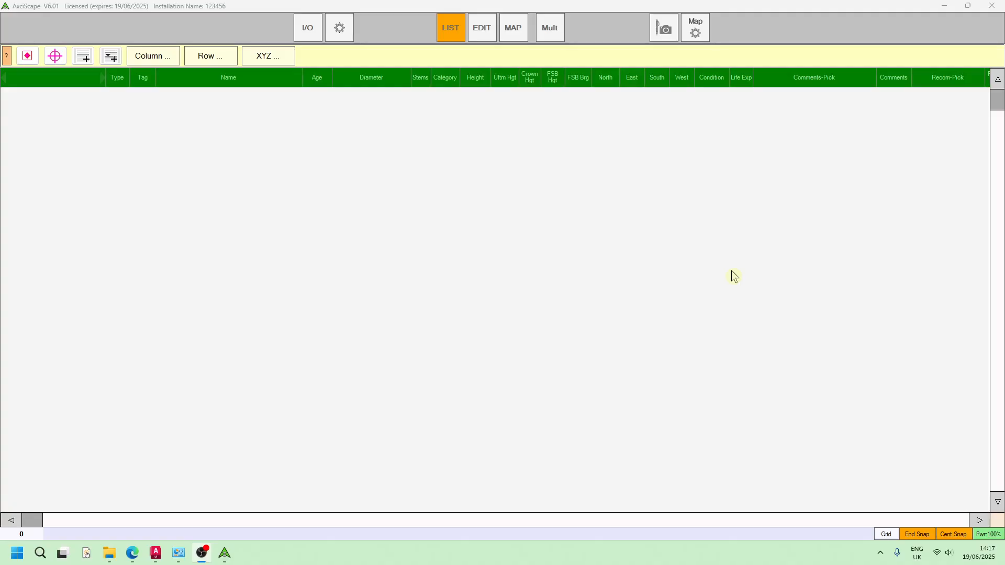
Switch to AutoCAD LT and open marsham_topo_2d.dwg from the 001_DTS_Marsham Grange folder.
left_click(157, 554)
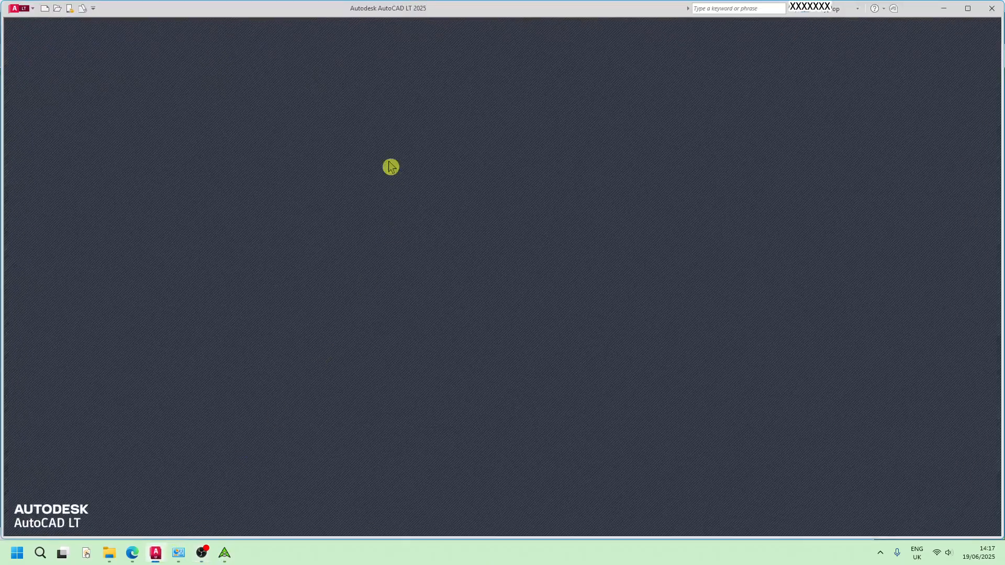
left_click(18, 10)
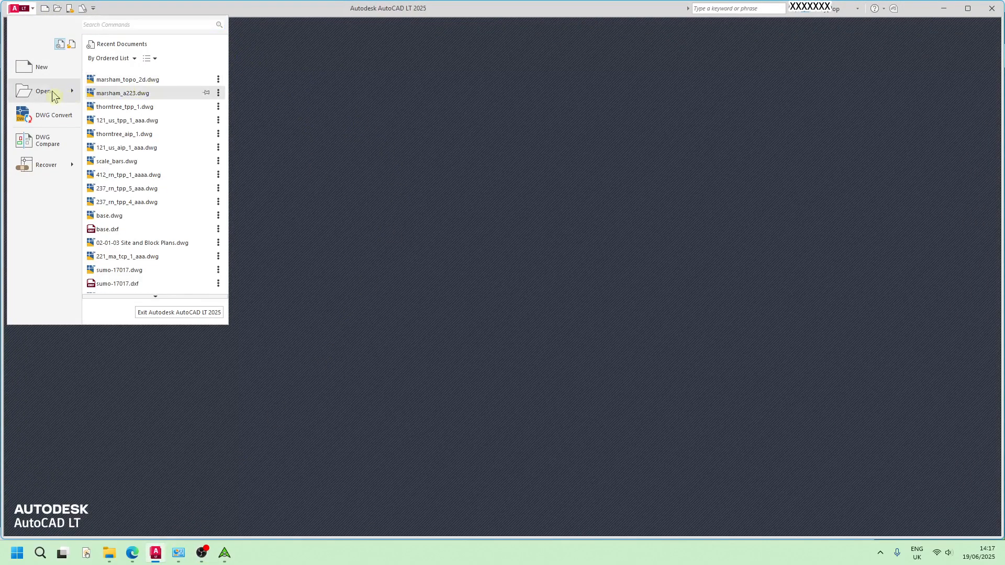
mouse_move(54, 96)
left_click(132, 79)
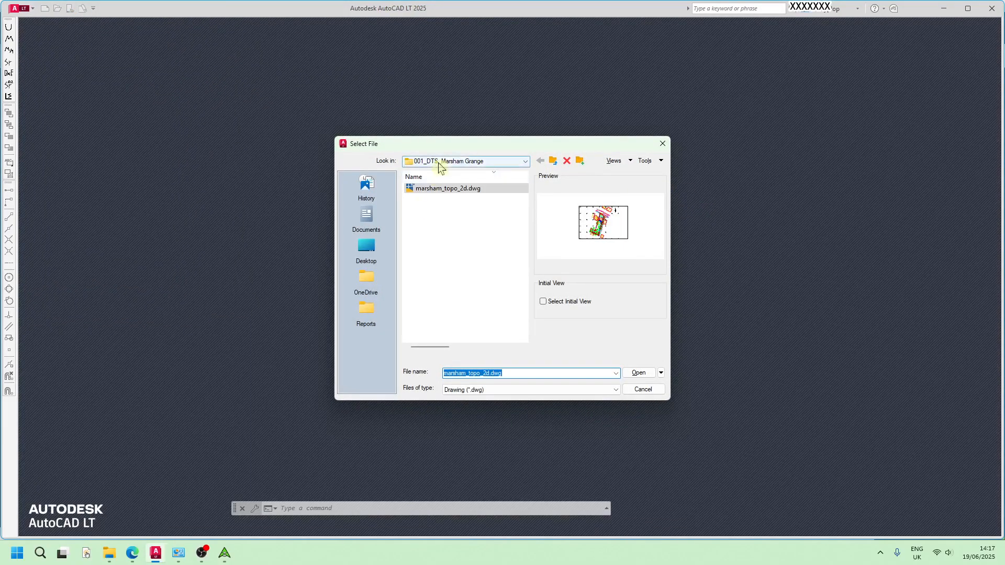
left_click(553, 160)
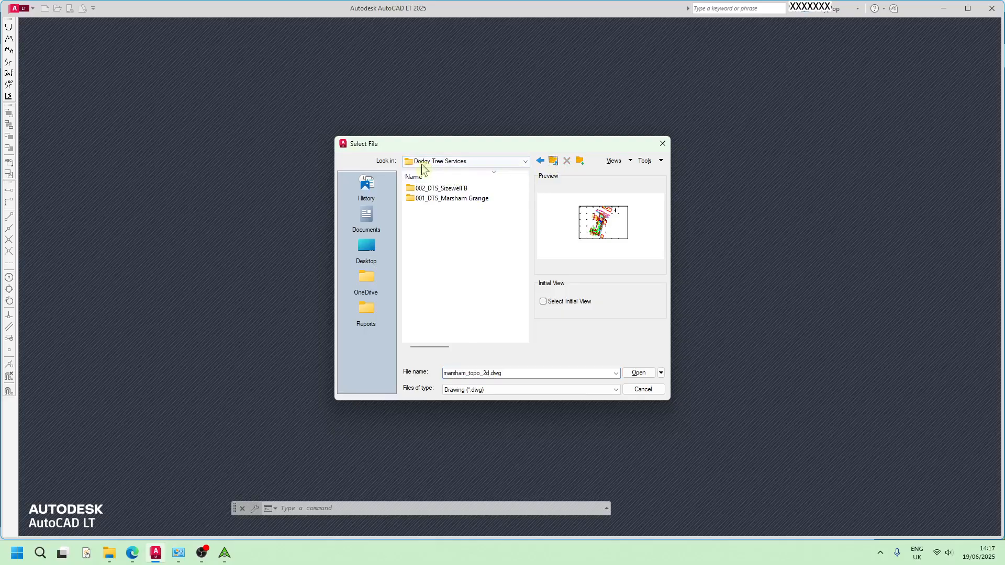
double_click(460, 199)
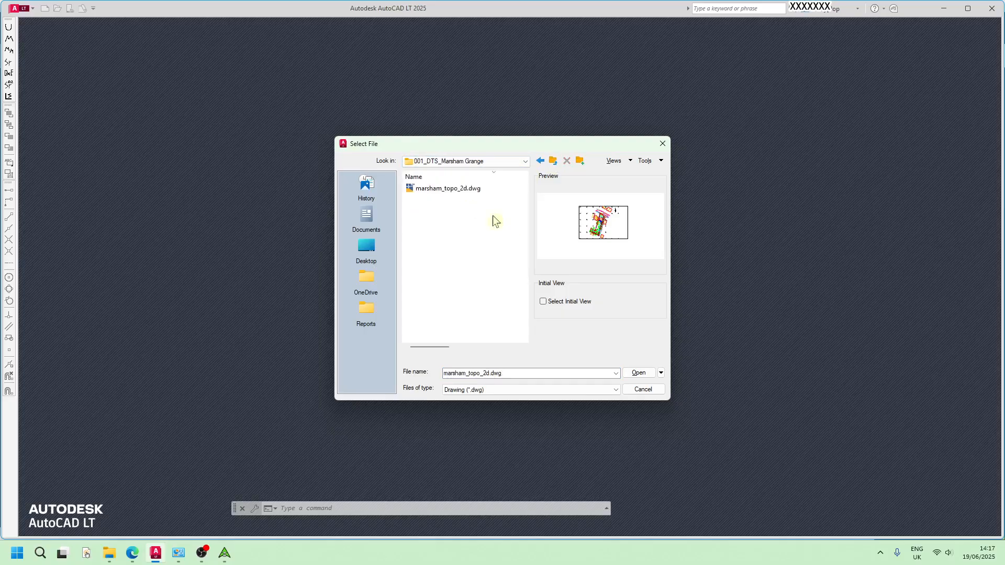
left_click(456, 190)
left_click(636, 378)
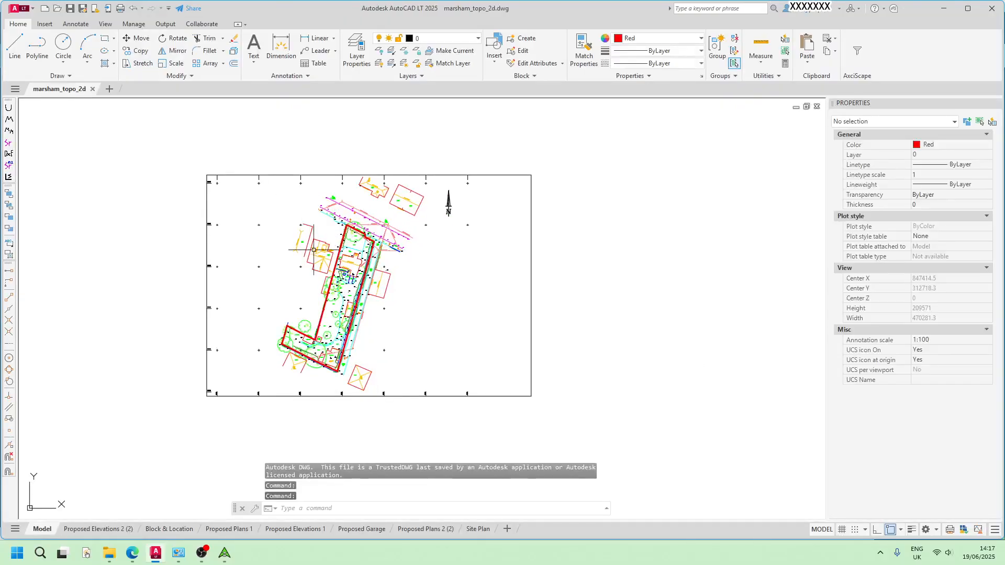
Examine the survey drawing's site outline, trees and grid labels, check the Proposed Elevations 2 layout and return to model space.
scroll(324, 265, "up", 4)
mouse_move(348, 272)
middle_mouse_down()
mouse_move(498, 193)
mouse_move(471, 248)
middle_mouse_up()
scroll(501, 203, "down", 2)
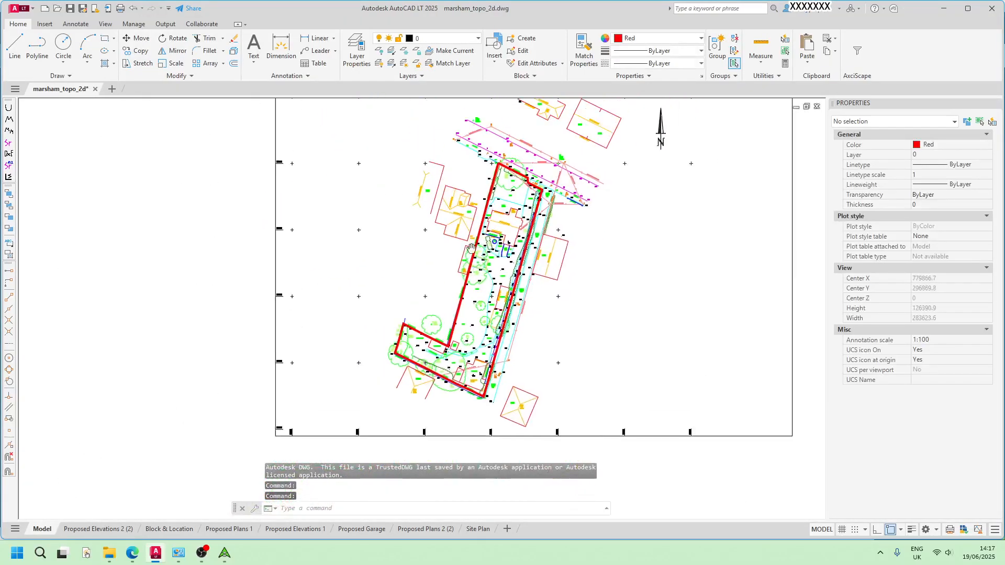
scroll(482, 243, "up", 8)
scroll(491, 238, "down", 9)
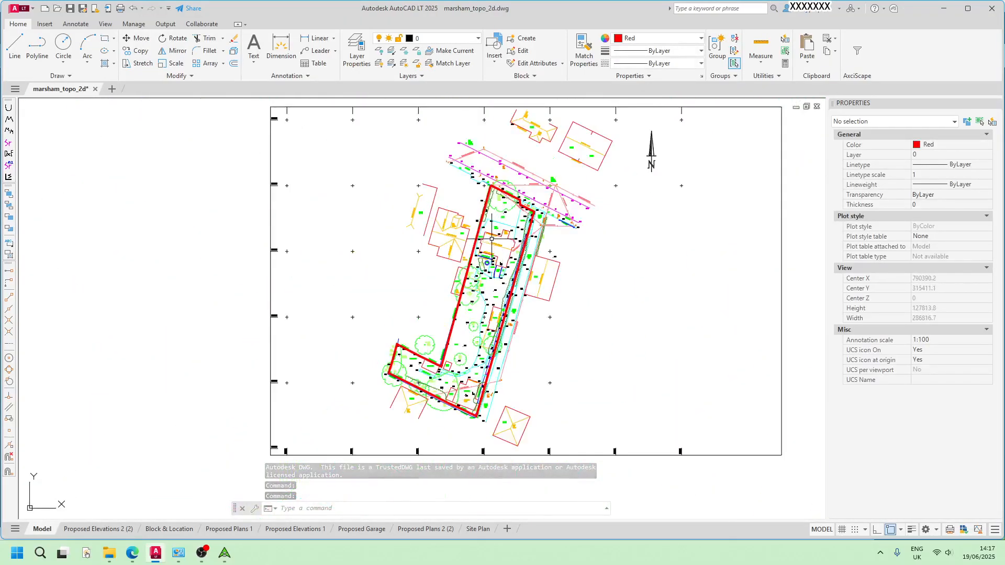
scroll(273, 121, "up", 6)
scroll(316, 157, "down", 4)
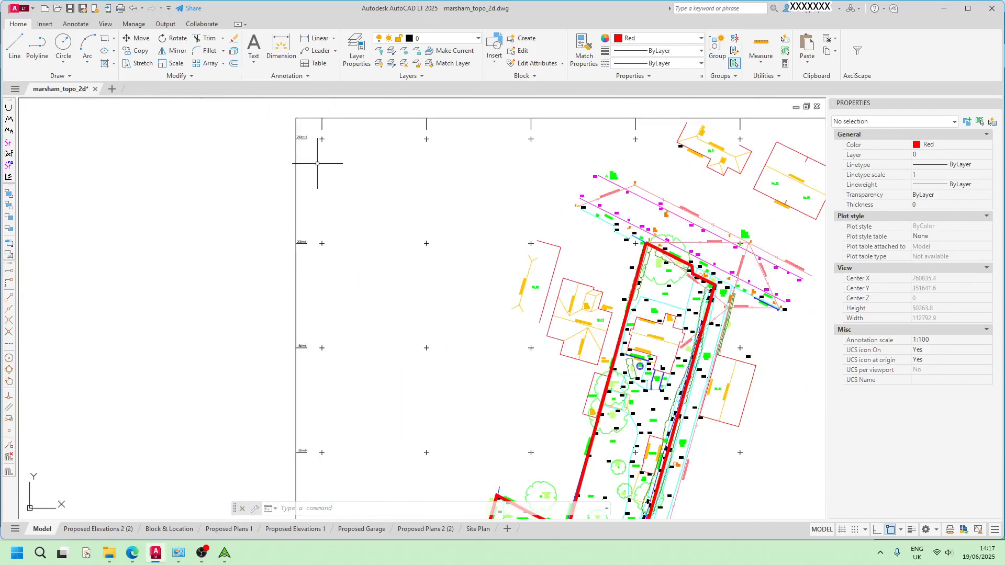
scroll(393, 217, "down", 5)
scroll(337, 209, "up", 2)
scroll(408, 217, "up", 8)
scroll(431, 219, "down", 3)
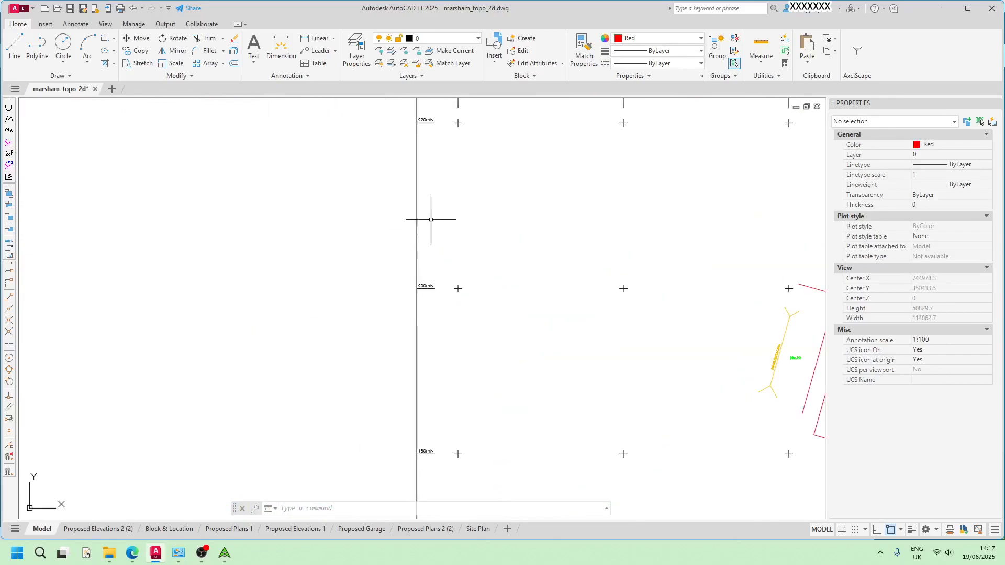
scroll(347, 287, "down", 4)
scroll(565, 272, "down", 4)
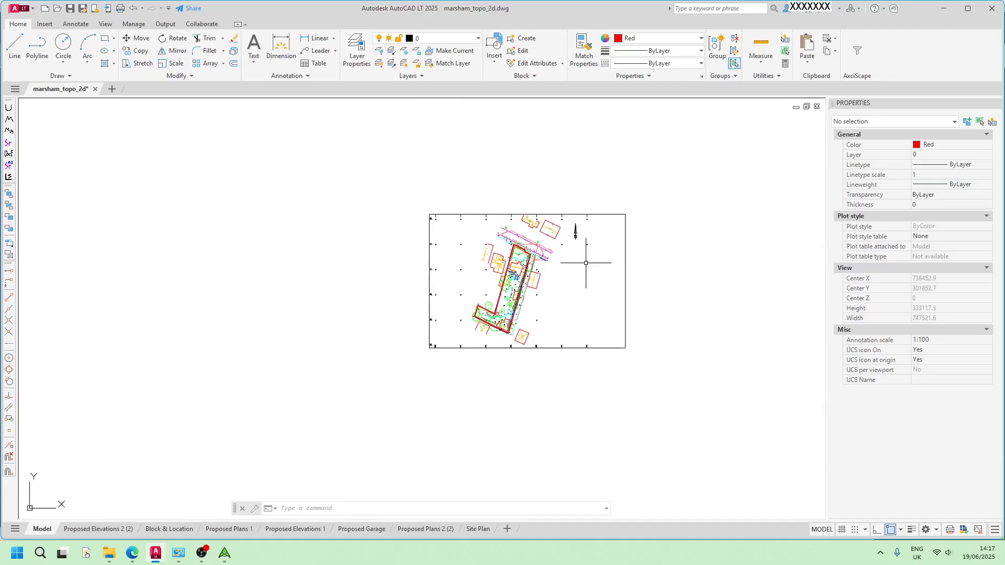
scroll(561, 283, "up", 4)
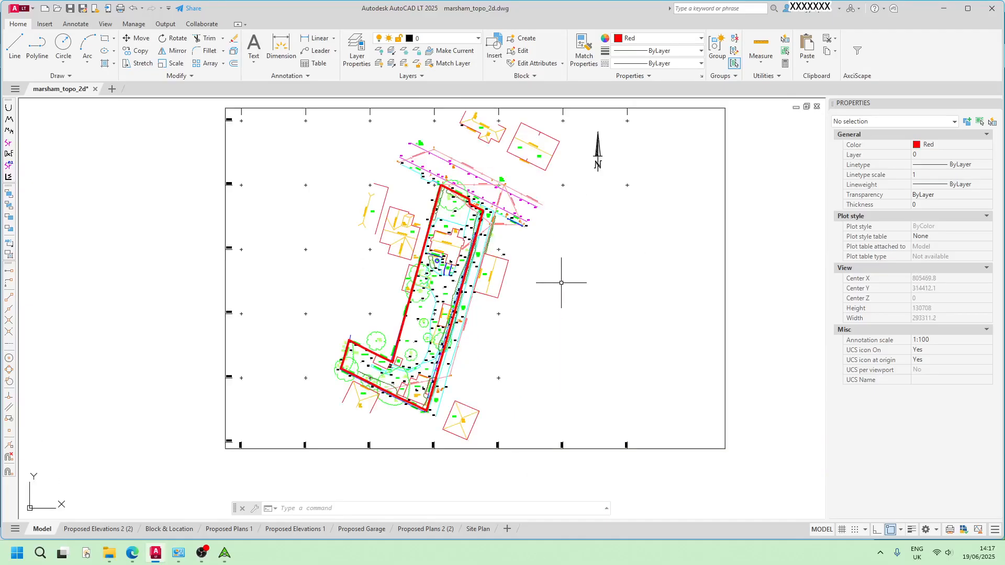
middle_click_drag(500, 269, 523, 300)
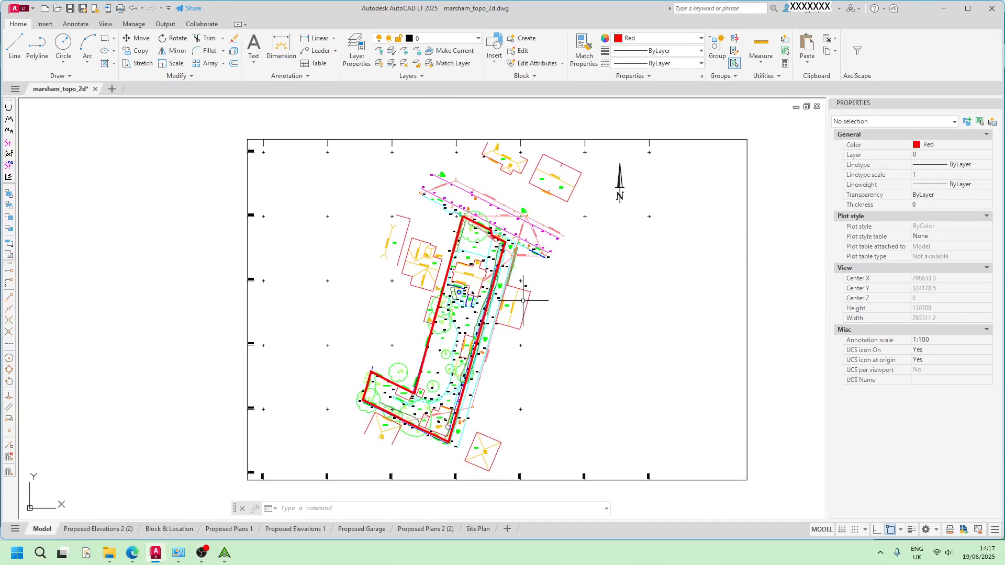
left_click(92, 533)
left_click(42, 531)
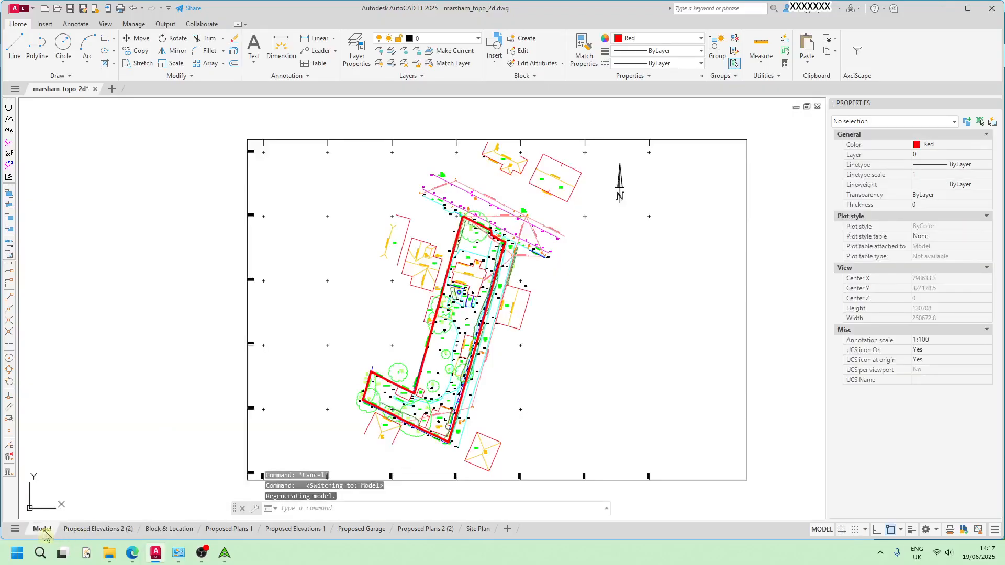
Draw a circle centred on the 200mN grid mark on the frame line, with its radius reaching the 220mN mark.
left_click(62, 51)
scroll(242, 198, "up", 6)
middle_click_drag(262, 206, 297, 252)
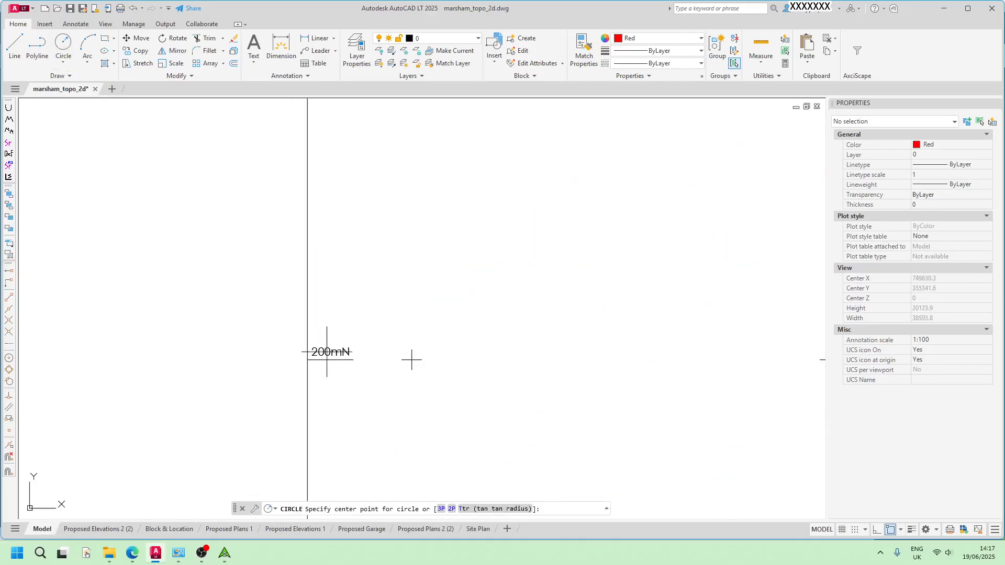
left_click(307, 351)
scroll(399, 220, "down", 4)
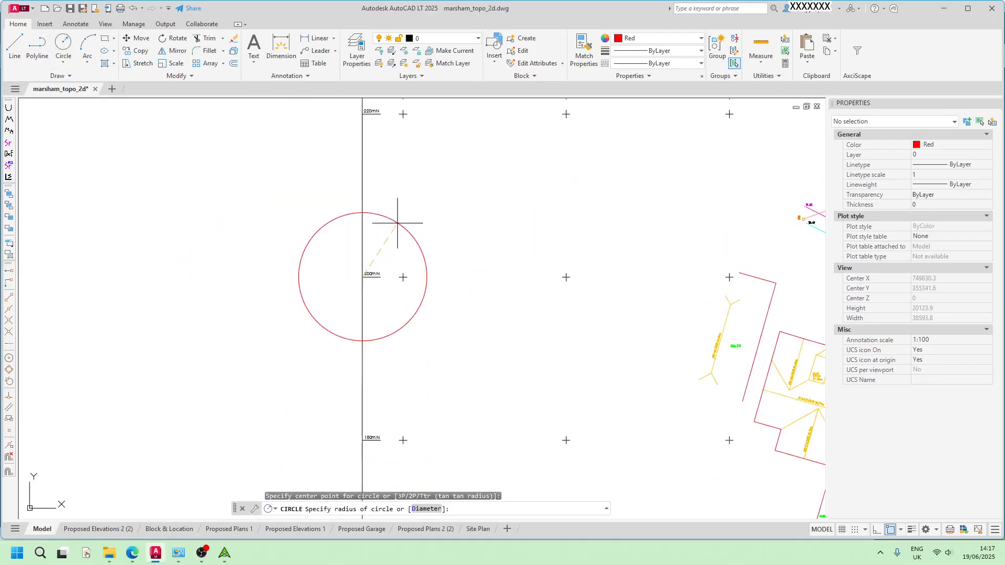
middle_click_drag(397, 223, 398, 368)
scroll(346, 218, "up", 6)
left_click(395, 359)
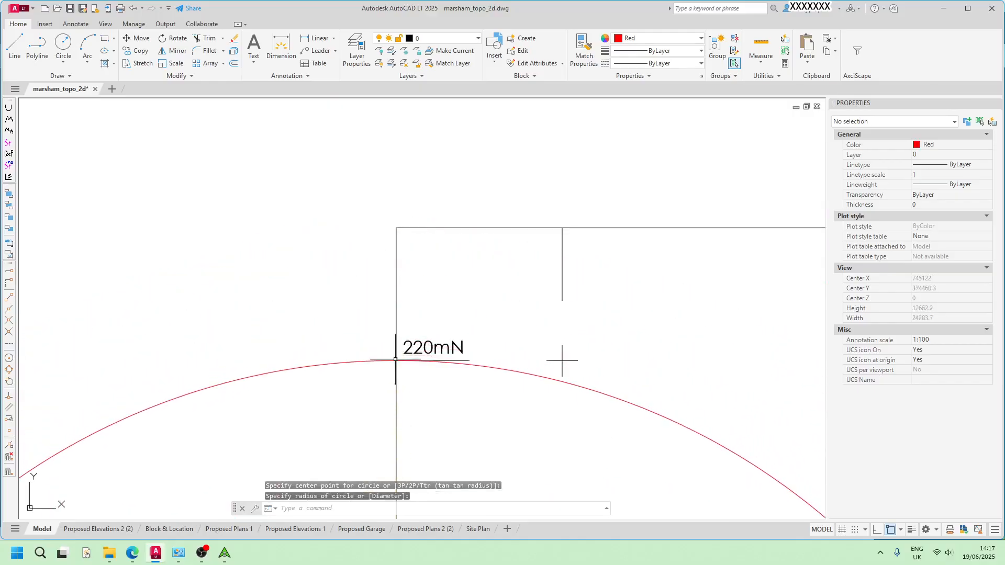
Select the grid-check circle, read its radius to verify the drawing units, and erase the circle.
scroll(431, 314, "down", 6)
middle_click_drag(516, 318, 470, 215)
scroll(424, 236, "up", 3)
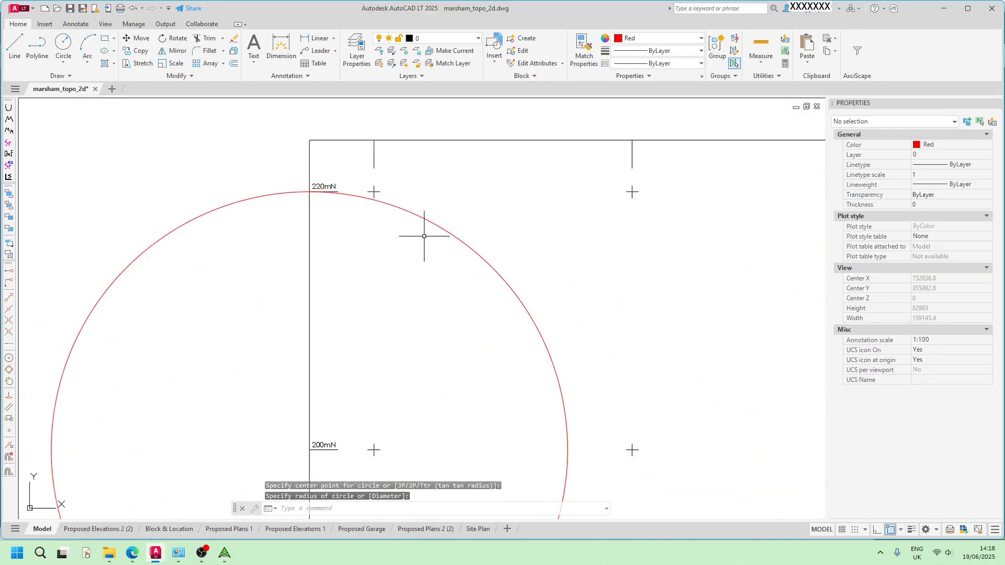
scroll(424, 236, "down", 2)
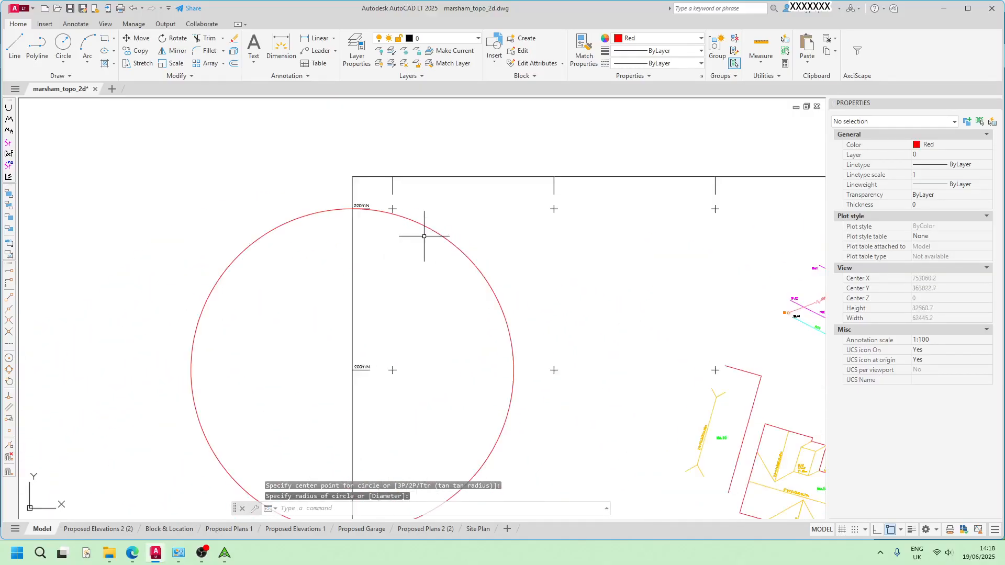
left_click(462, 247)
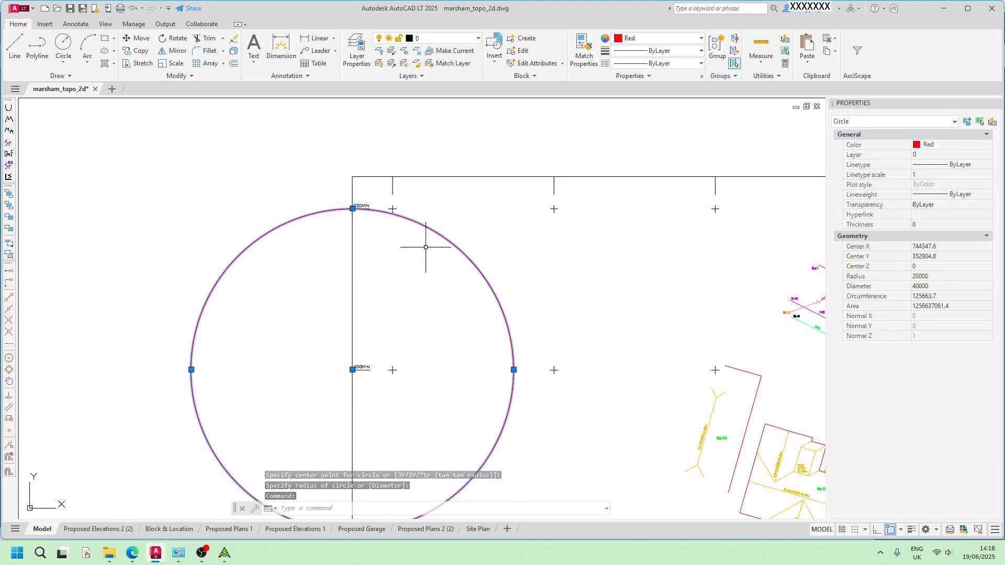
middle_click_drag(548, 261, 455, 217)
scroll(455, 218, "down", 2)
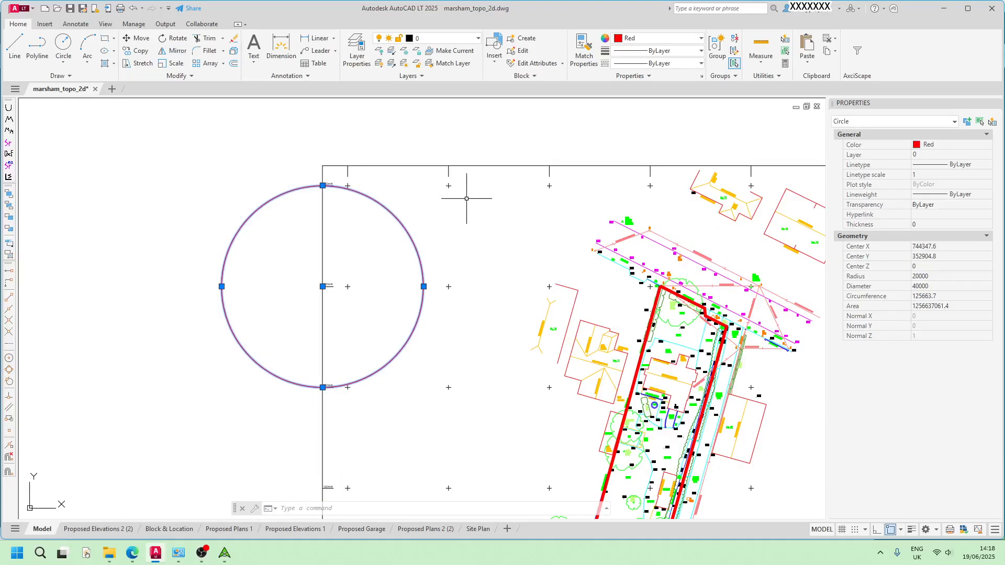
key("Delete")
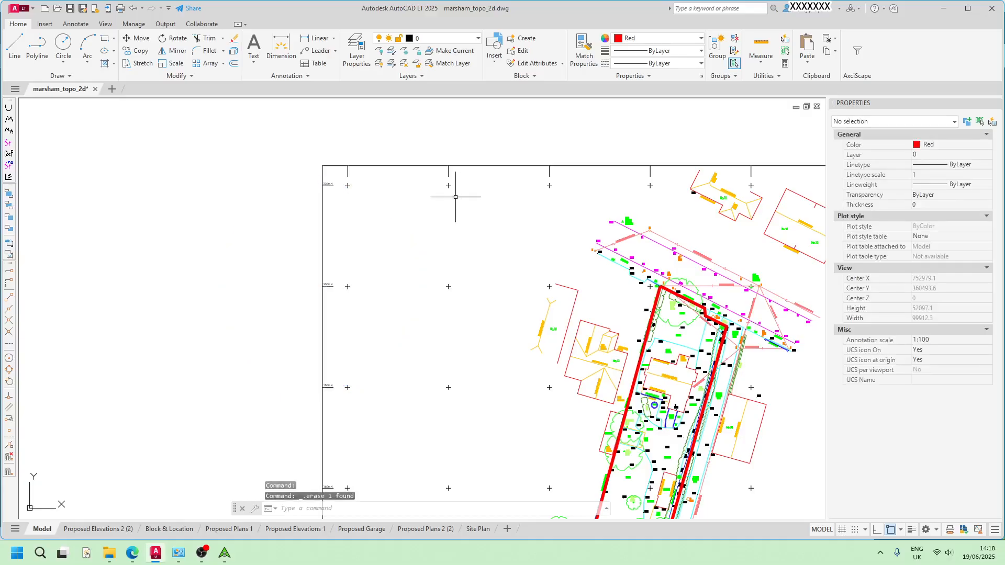
Save a copy of the survey drawing as marsham_topo_2d.dxf in AutoCAD LT 2018 DXF format in the 001_DTS_Marsham Grange folder.
scroll(460, 217, "down", 2)
middle_click_drag(462, 221, 297, 157)
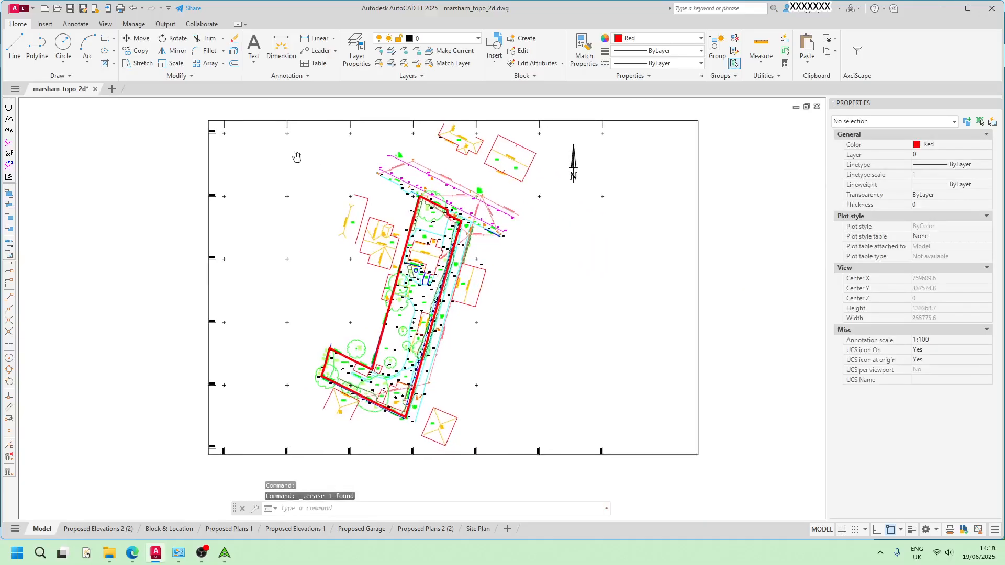
left_click(9, 9)
mouse_move(45, 140)
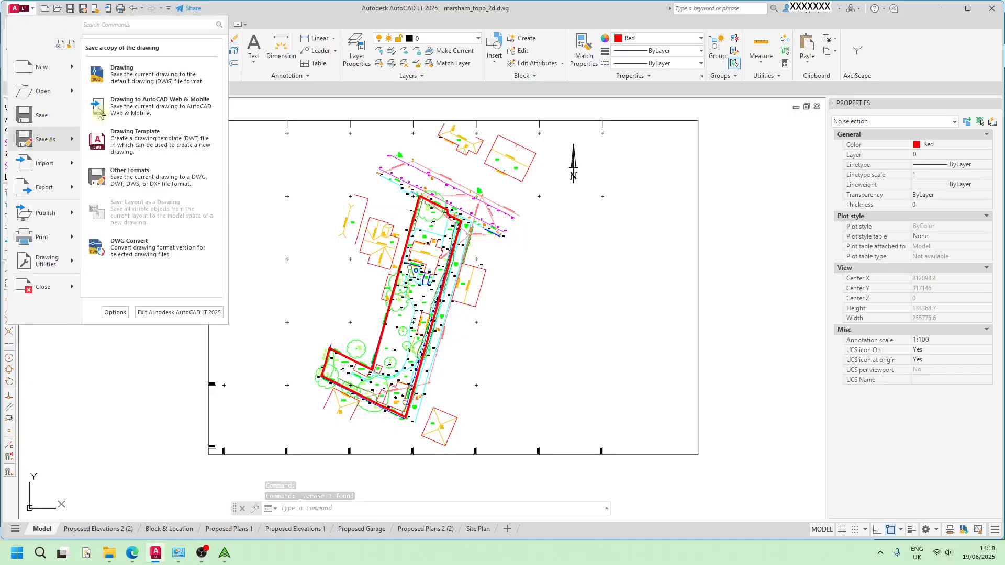
left_click(122, 73)
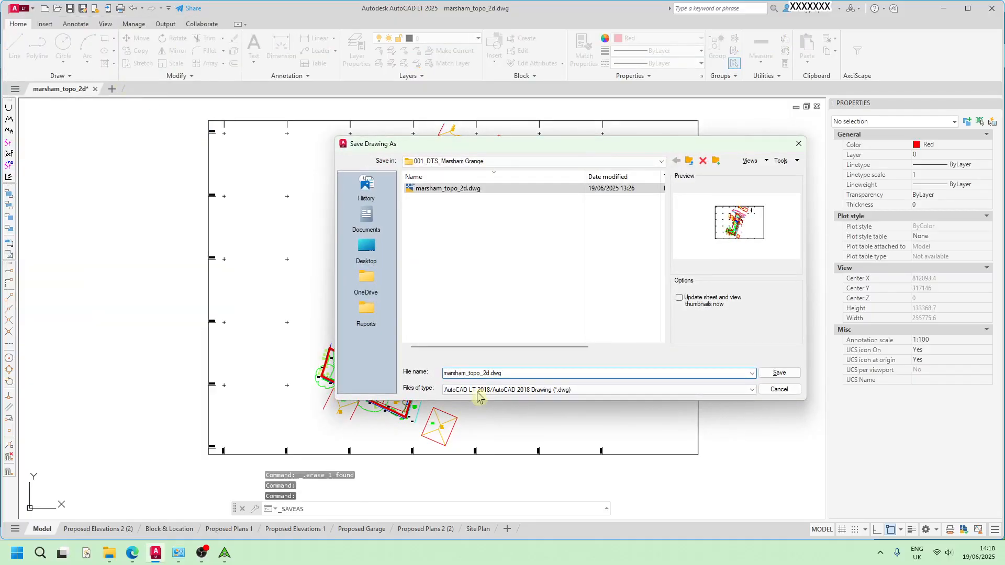
left_click(477, 392)
left_click(502, 459)
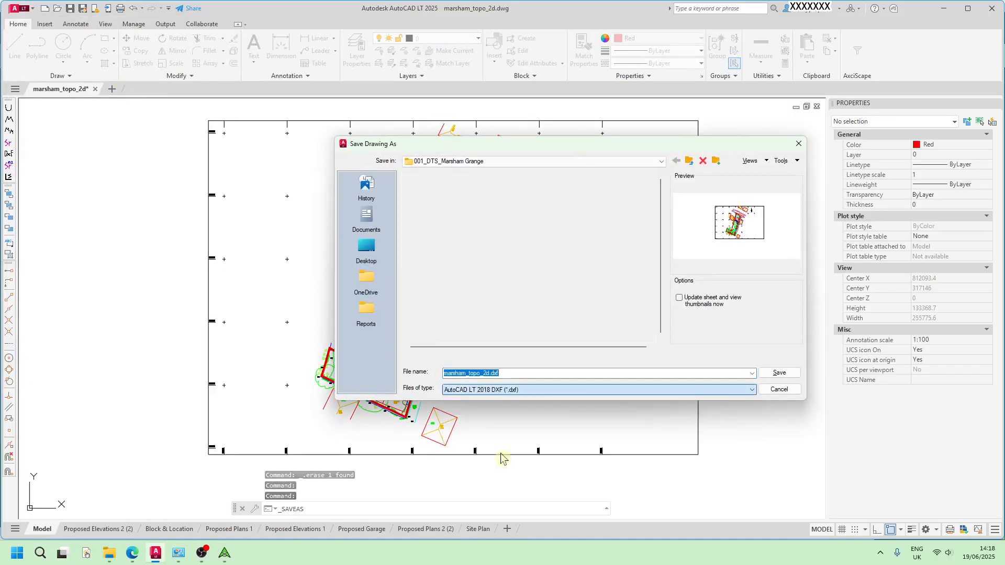
left_click(776, 374)
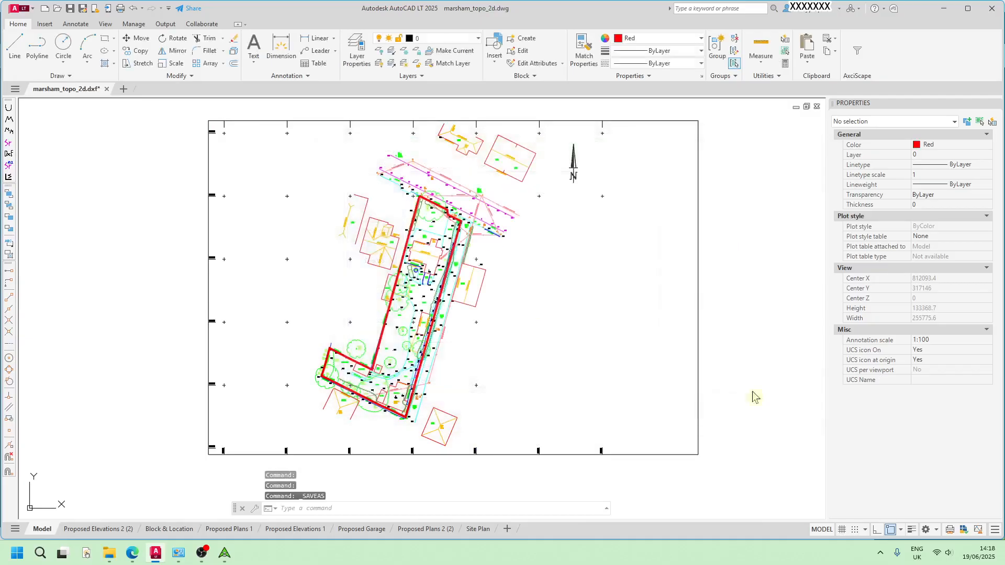
Close the DXF drawing without saving it in drawing format, and minimise AutoCAD LT to return to AxciScape.
left_click(104, 90)
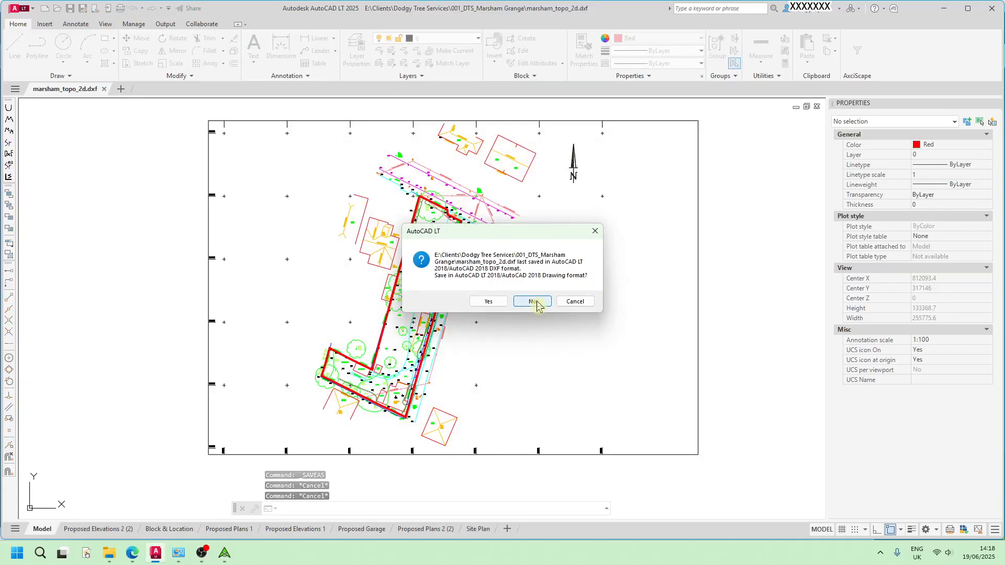
left_click(537, 305)
left_click(946, 11)
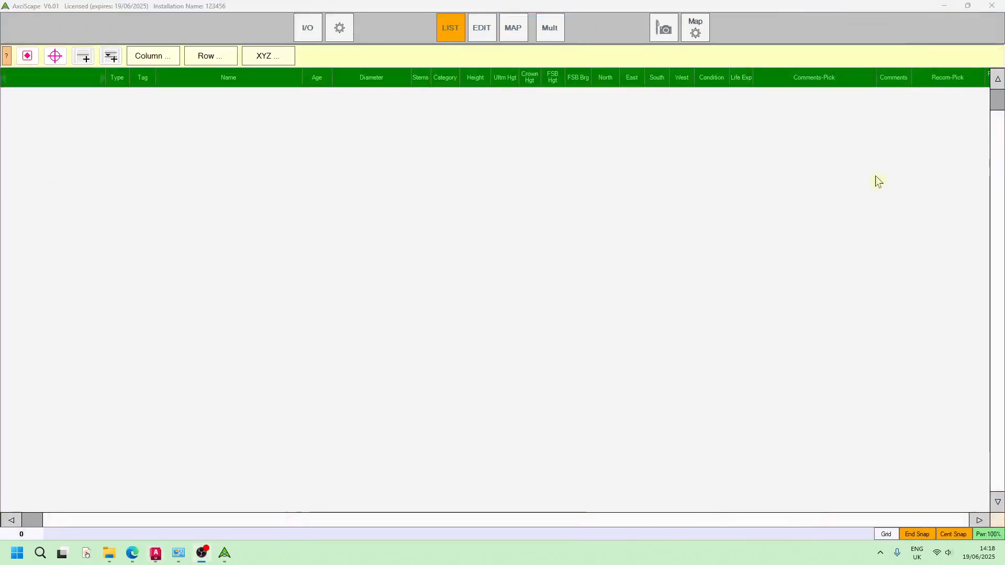
Import marsham_topo_2d.dxf from the 001_DTS_Marsham Grange folder as a map and save it as marsham_topo_2d.axm.
left_click(307, 30)
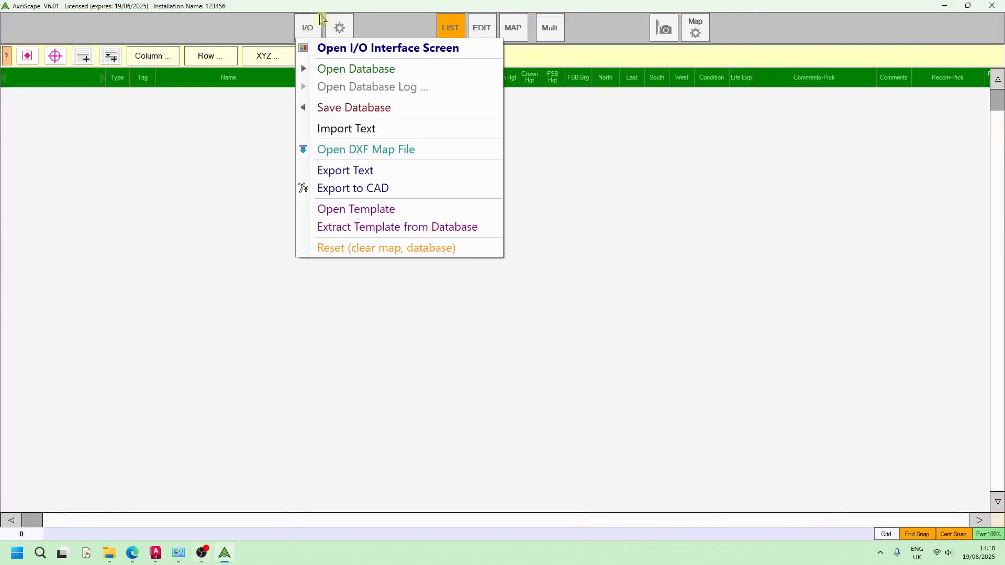
left_click(390, 151)
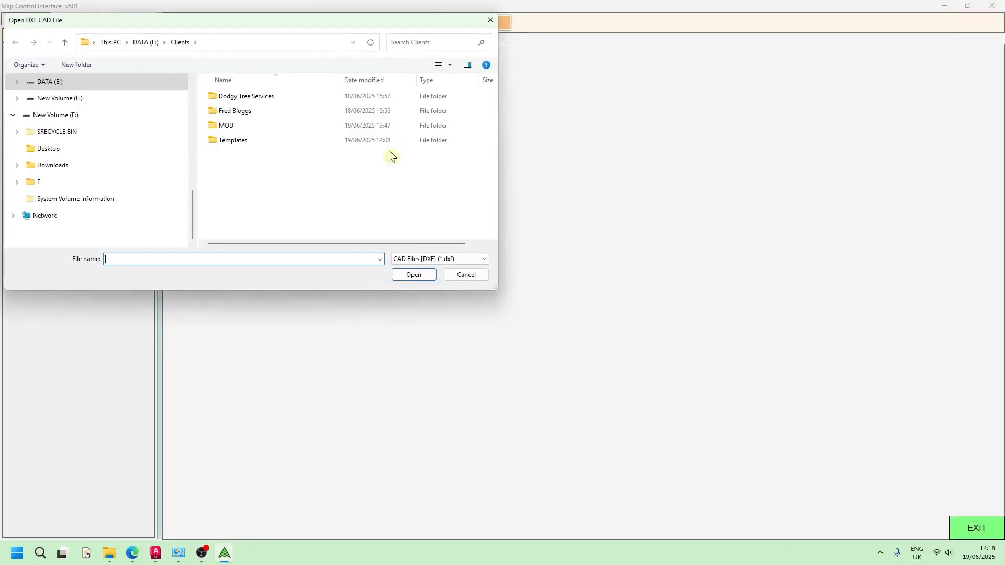
double_click(256, 98)
double_click(256, 98)
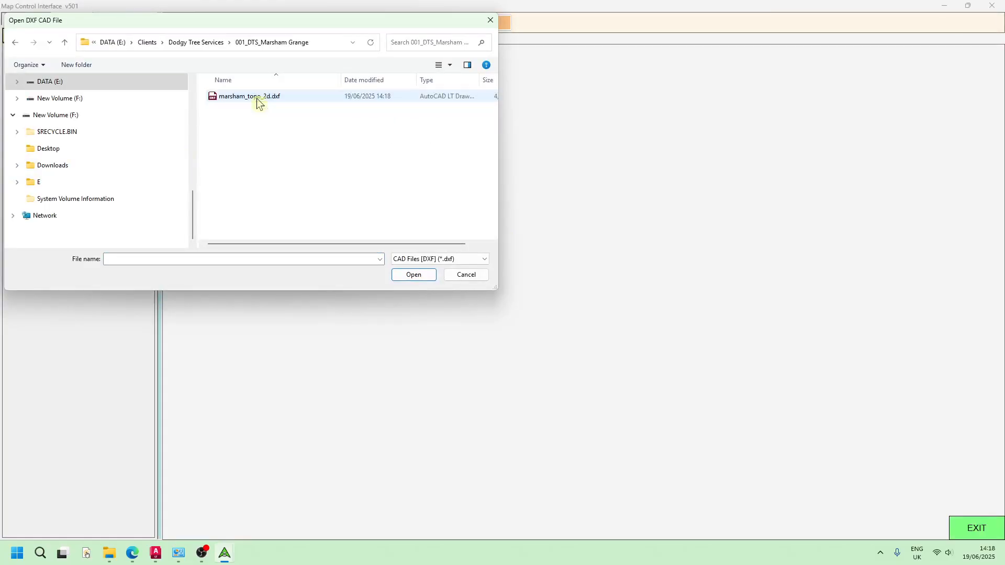
left_click(278, 97)
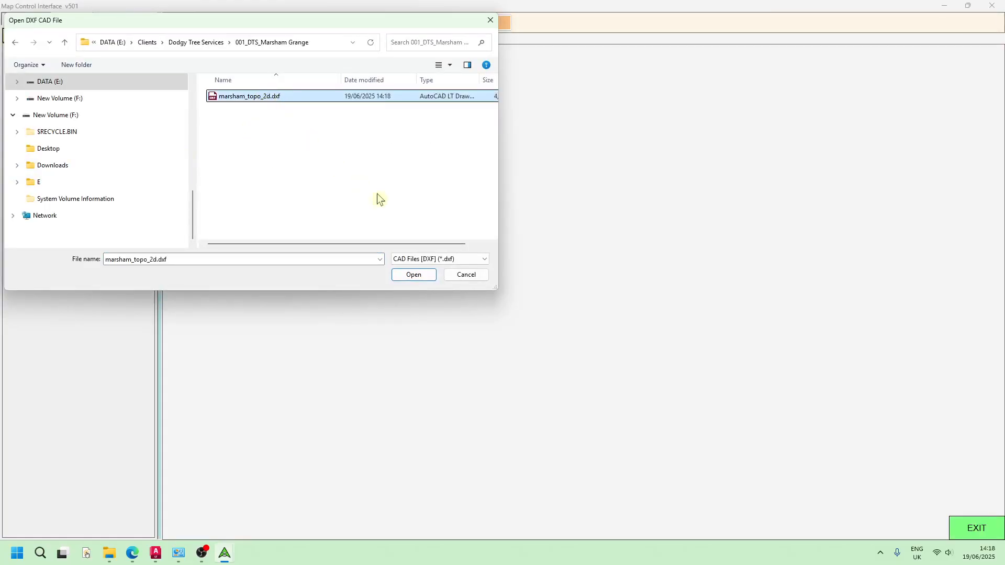
left_click(415, 276)
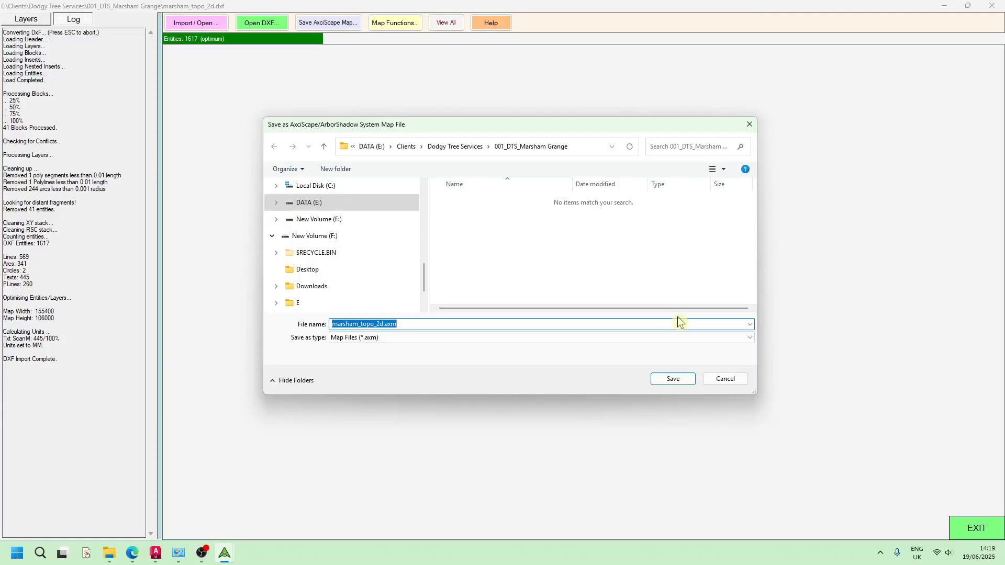
left_click(687, 381)
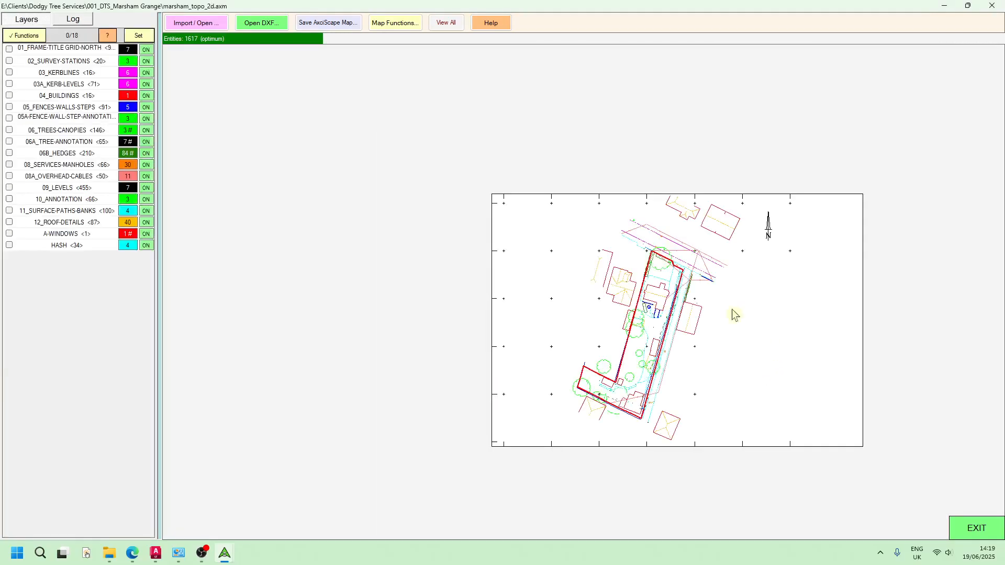
Examine the imported map's site boundary, trees, annotations and layer list.
middle_click_drag(634, 330, 485, 219)
scroll(485, 219, "up", 5)
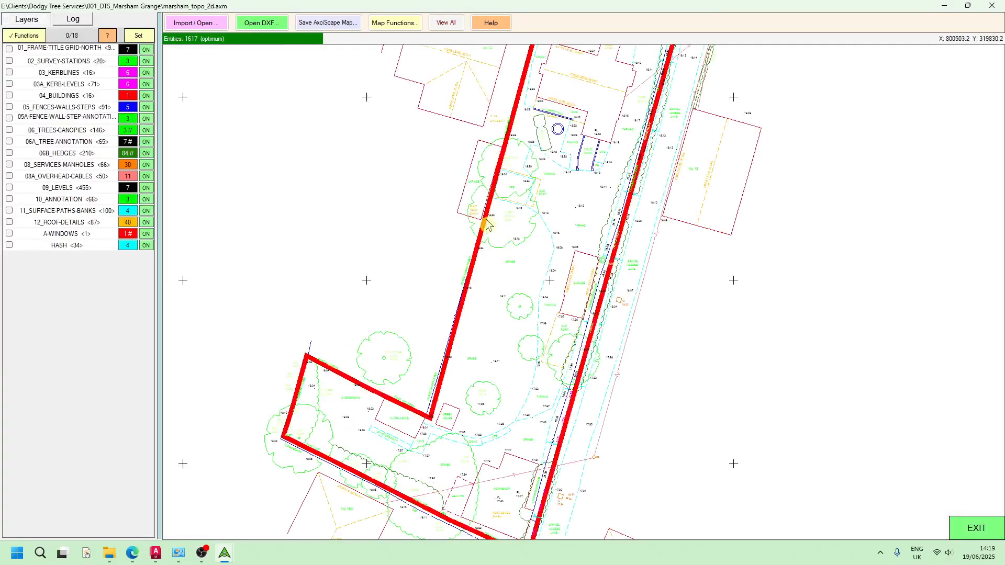
scroll(486, 219, "down", 2)
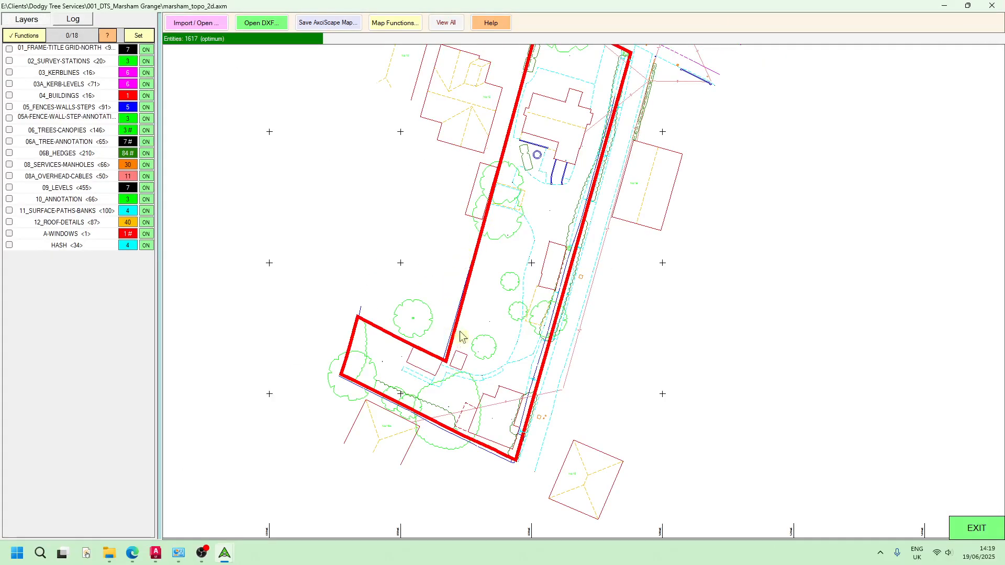
middle_click_drag(460, 336, 480, 278)
scroll(487, 336, "up", 5)
scroll(487, 337, "down", 3)
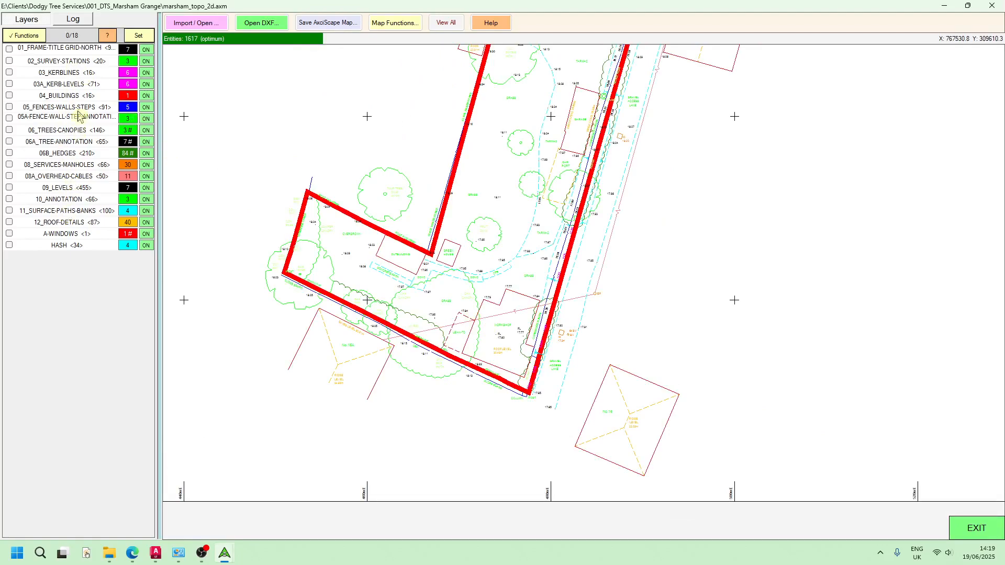
scroll(521, 210, "down", 3)
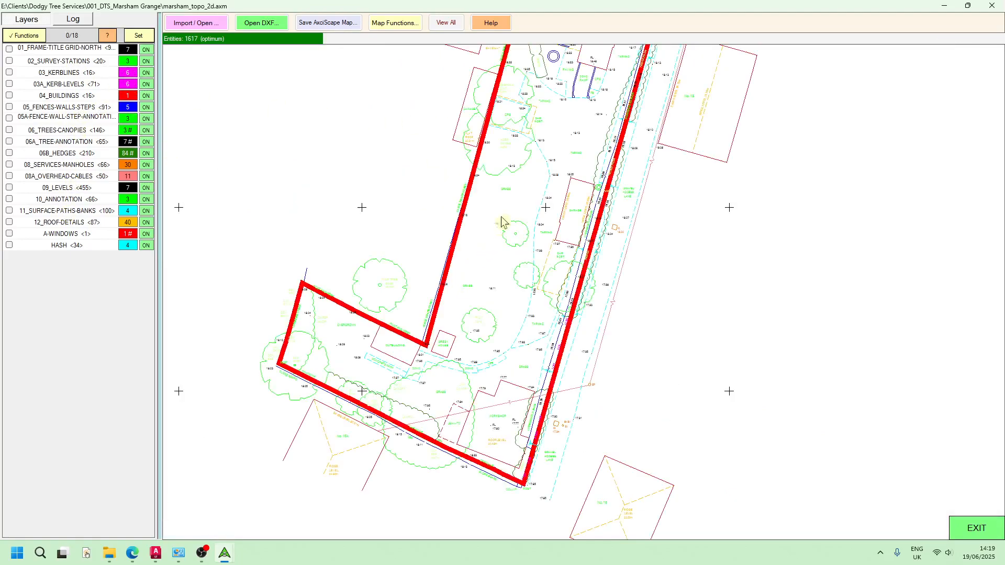
middle_click_drag(624, 161, 631, 178)
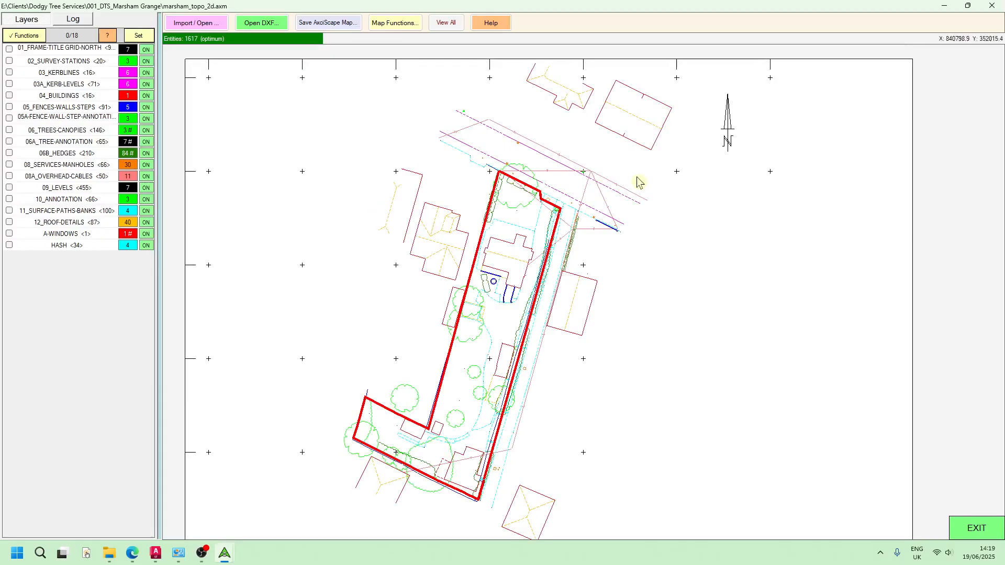
Exit the map control interface and centre the whole site plan on the main map screen.
left_click(978, 528)
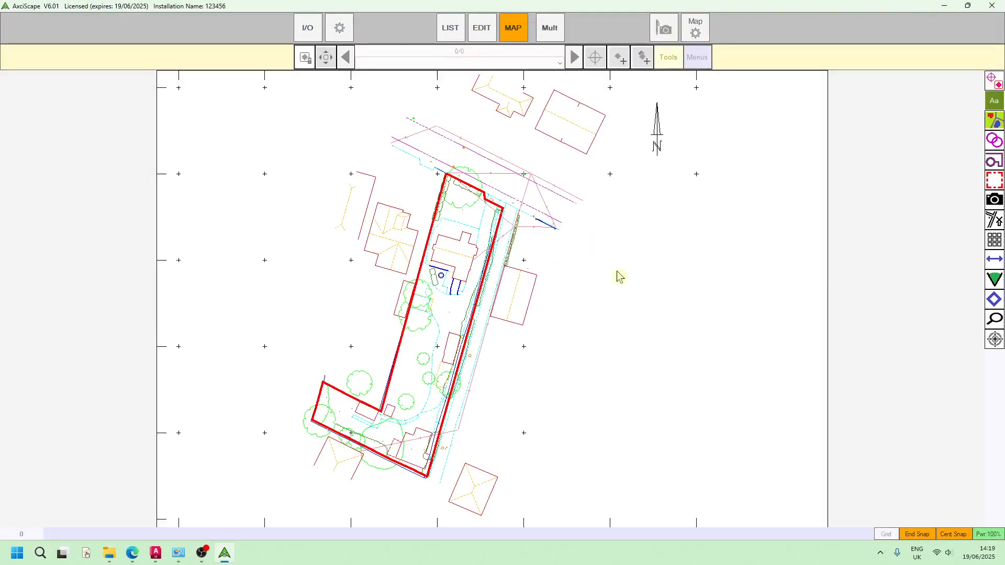
scroll(602, 298, "down", 1)
scroll(596, 293, "down", 1)
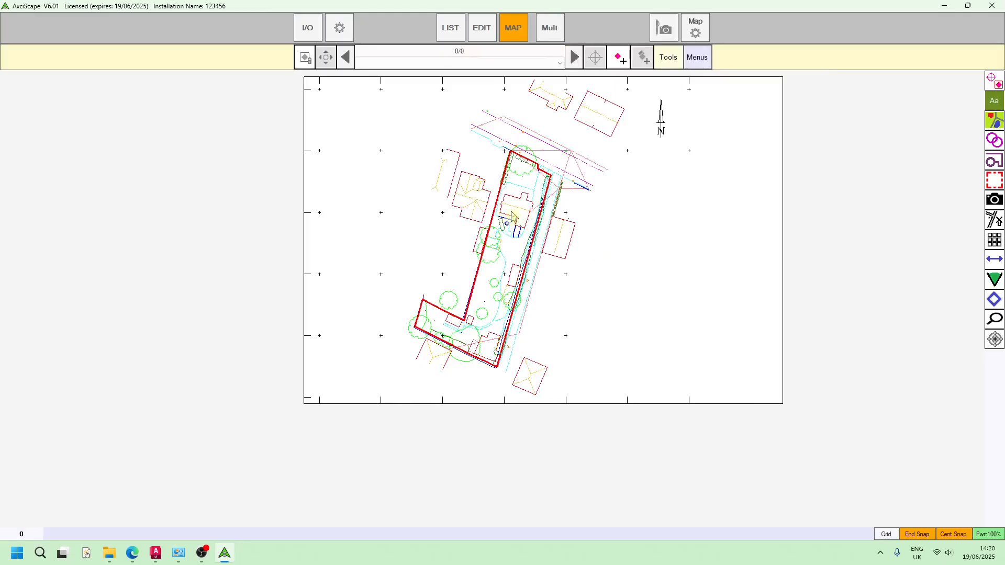
scroll(511, 226, "up", 2)
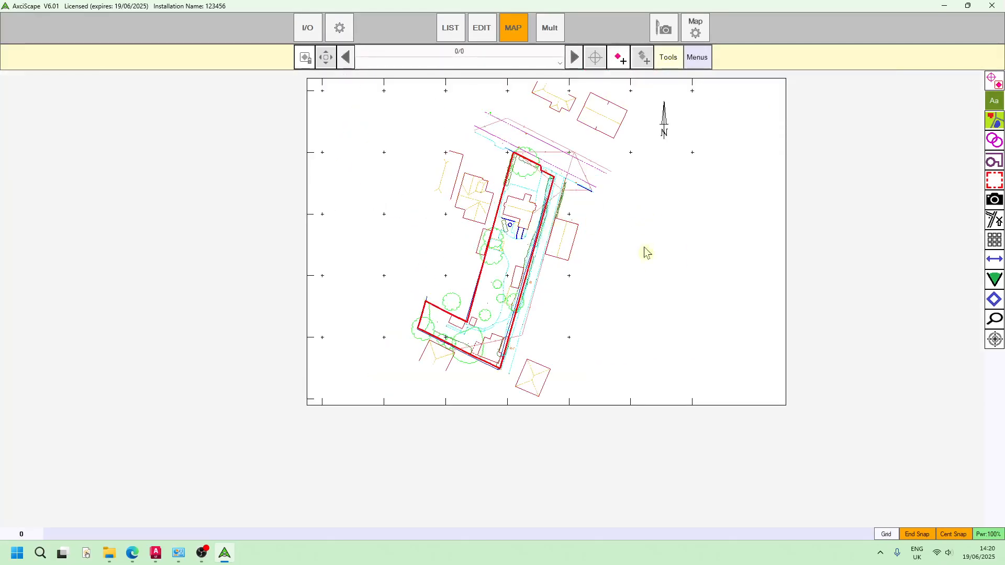
left_click_drag(645, 247, 655, 251)
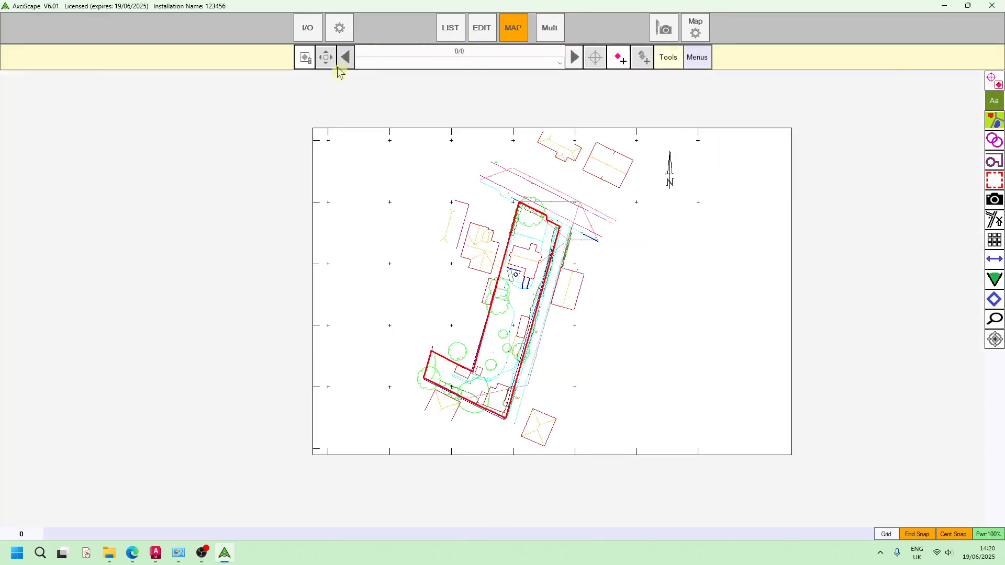
Save the database as mg_tcp_1 in the 001_DTS_Marsham Grange folder.
left_click(309, 36)
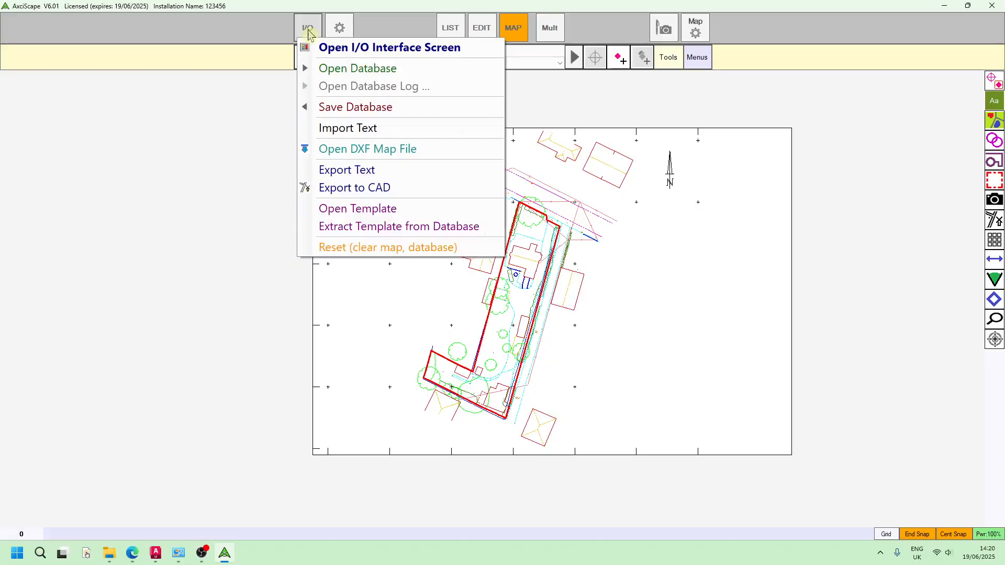
left_click(350, 106)
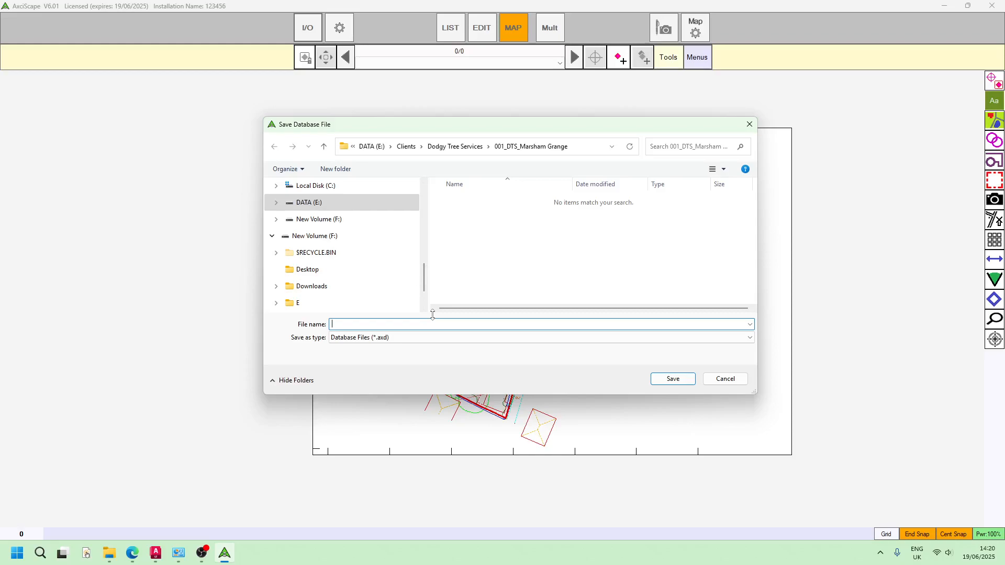
type("mg_tcp_1")
key("Return")
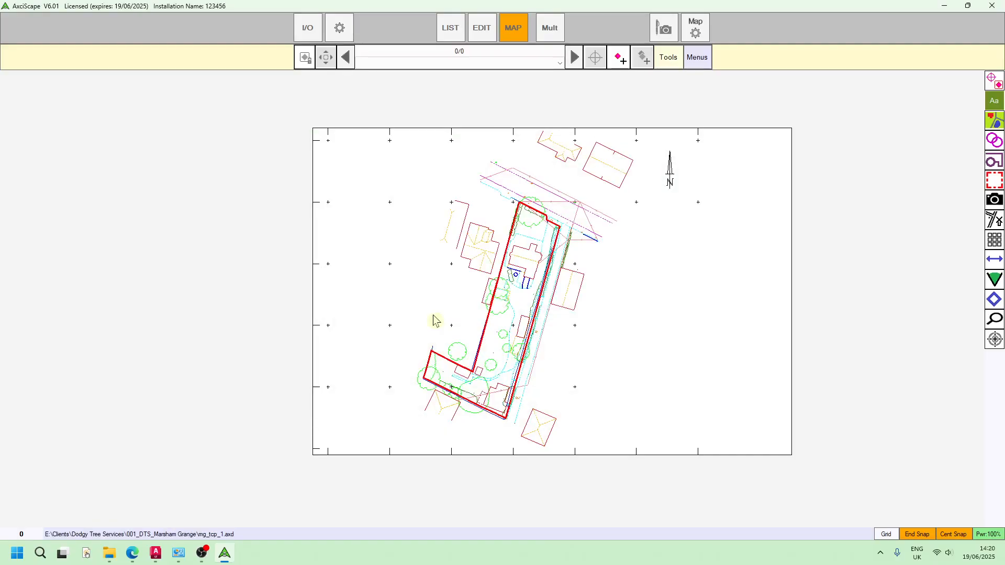
Check the tree list screen, return to the map and examine the trees and garage area inside the site boundary.
left_click(454, 35)
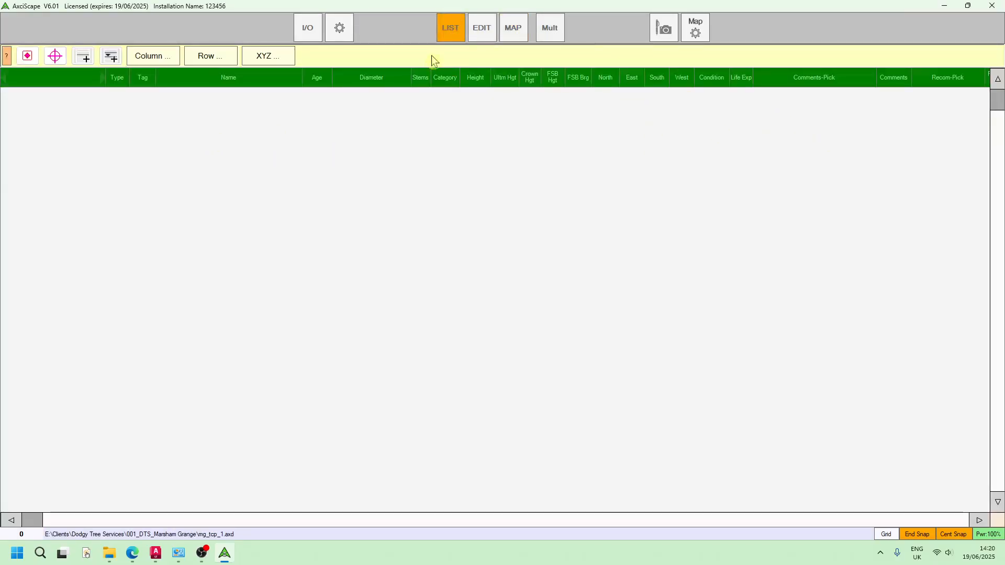
left_click(515, 30)
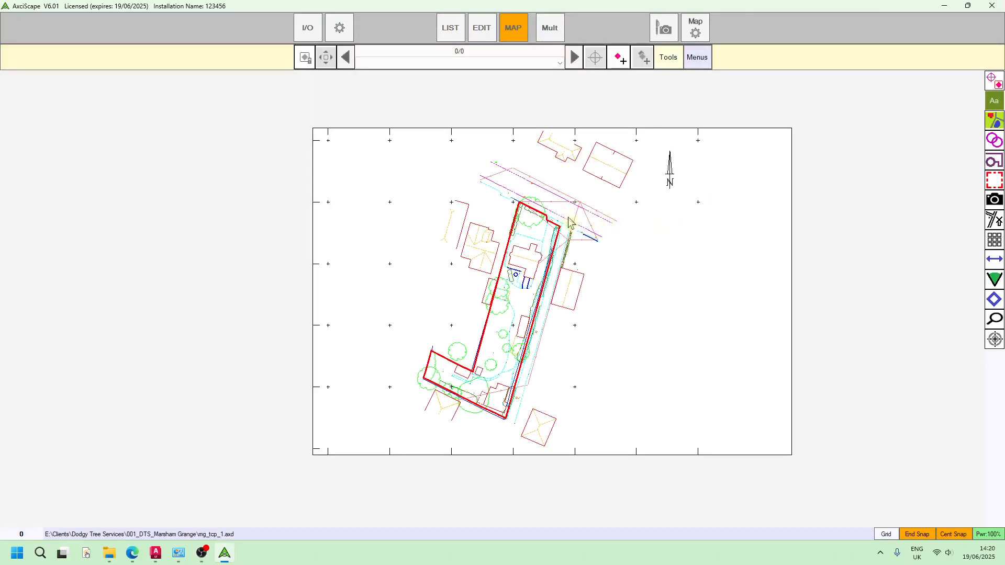
scroll(571, 223, "up", 4)
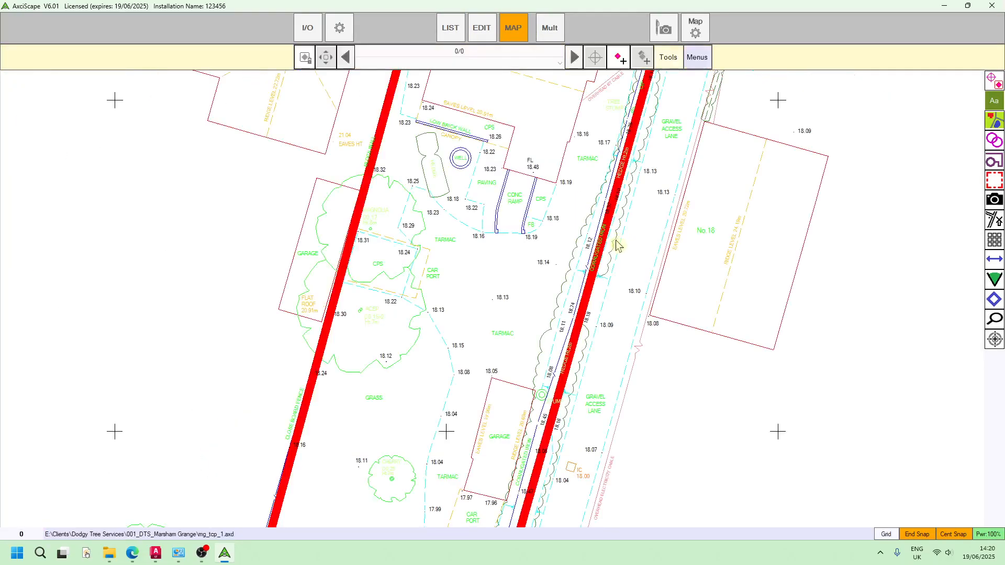
left_click_drag(506, 380, 557, 247)
left_click_drag(423, 357, 468, 259)
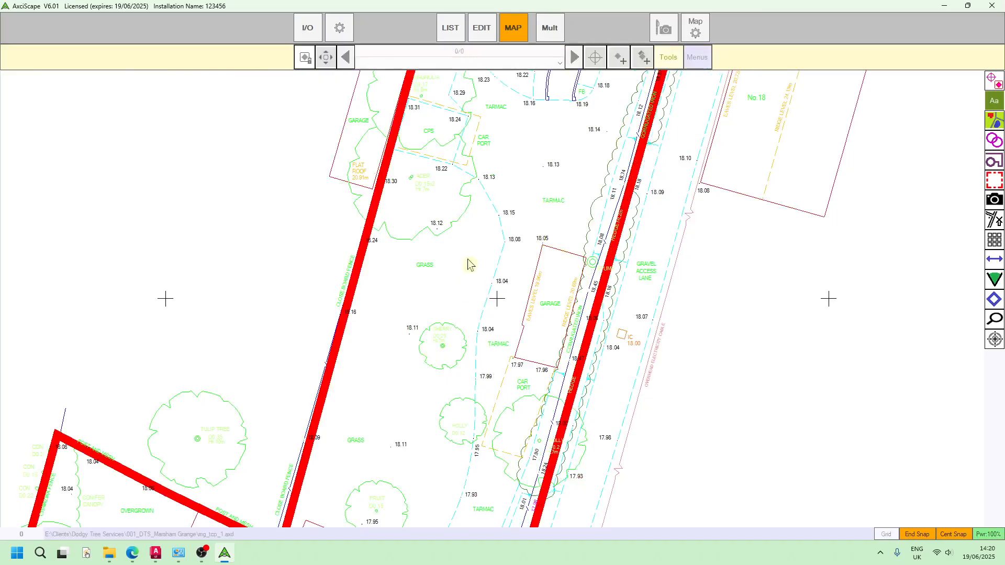
scroll(482, 275, "up", 3)
scroll(486, 251, "down", 6)
scroll(490, 251, "up", 2)
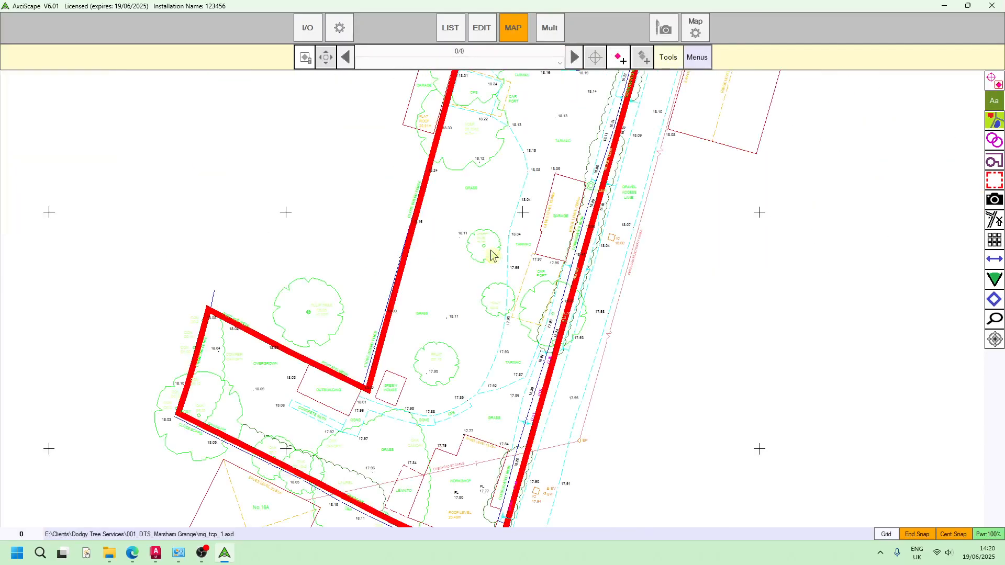
Add a new single tree object snapped to the centre of the cherry tree on the grass west of the garage.
left_click(621, 59)
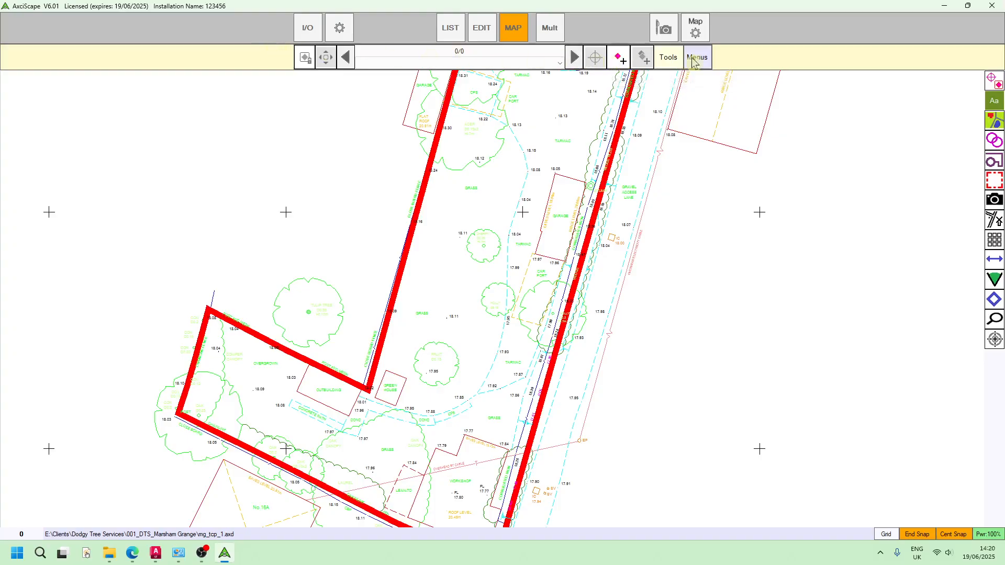
left_click(620, 61)
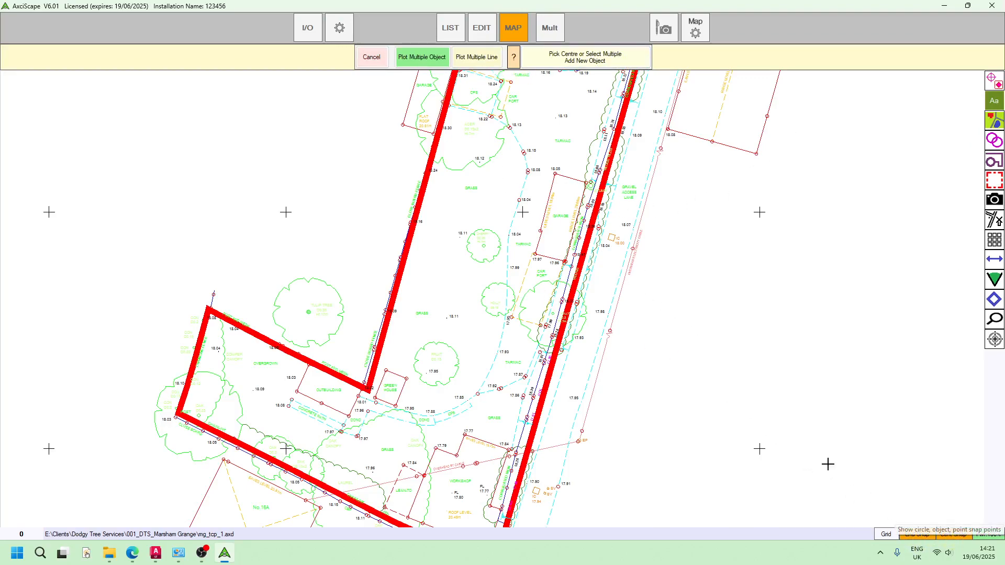
scroll(484, 266, "up", 3)
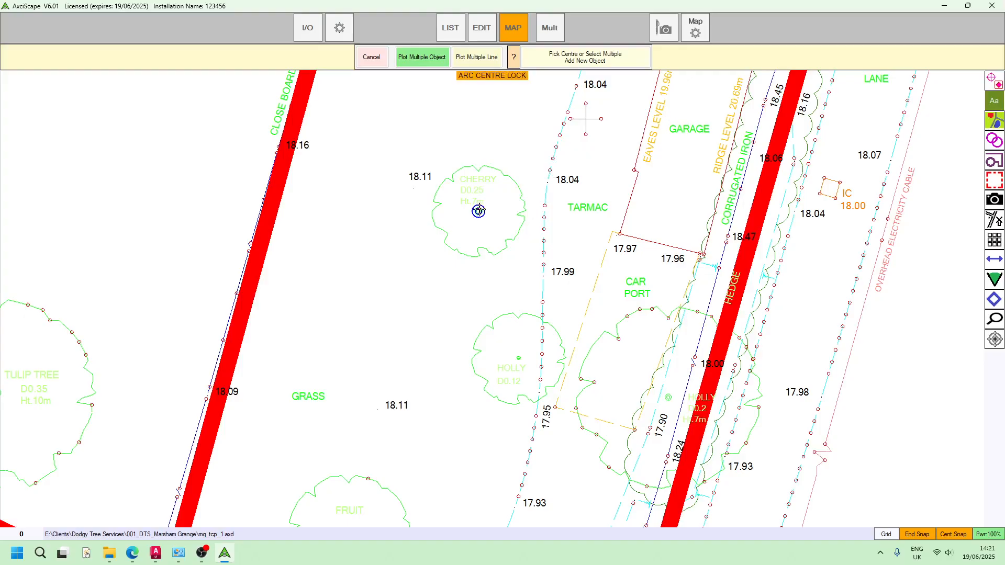
left_click(478, 211)
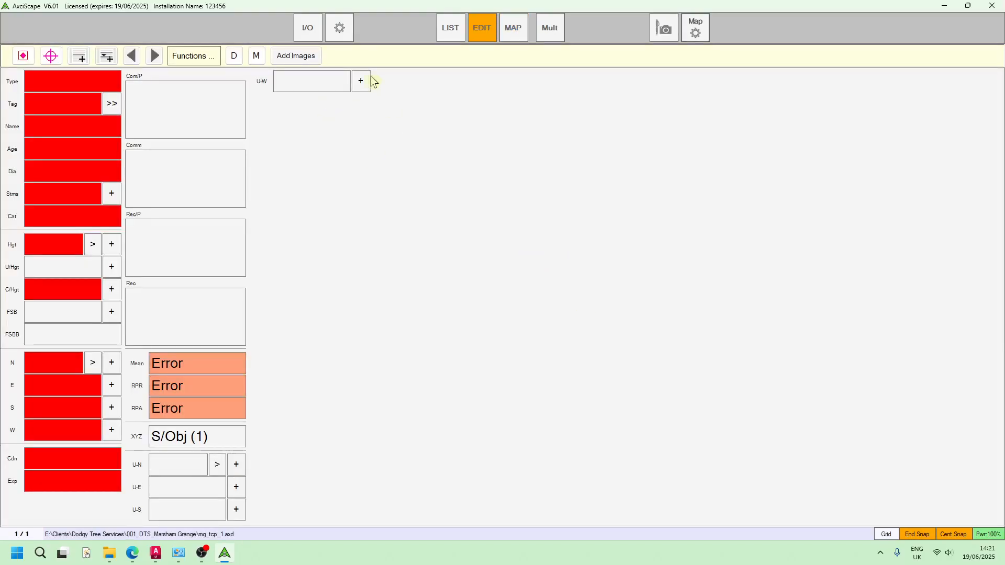
Set the edit screen cell size to XLarge in the system options and apply it.
left_click(340, 27)
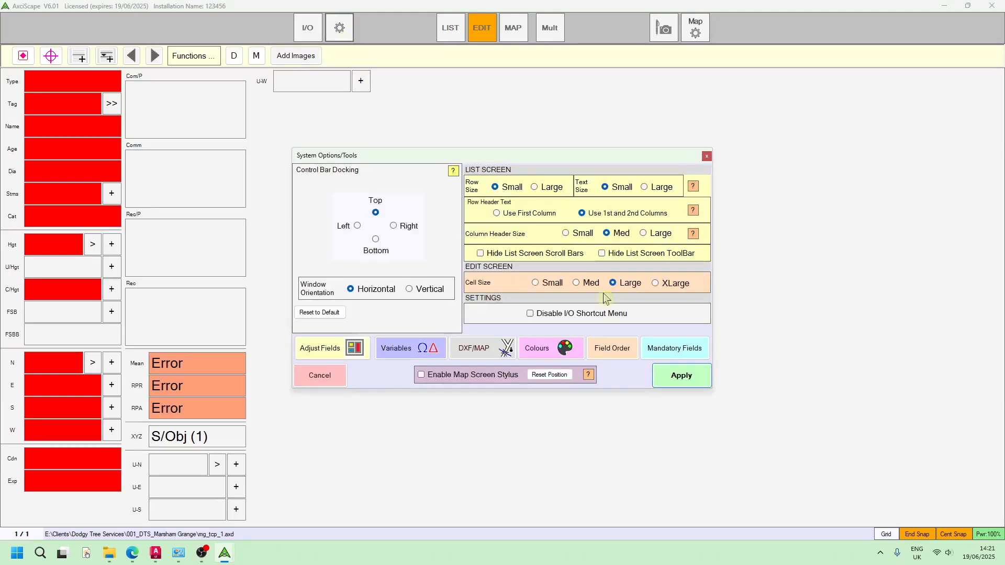
left_click(666, 286)
left_click(681, 375)
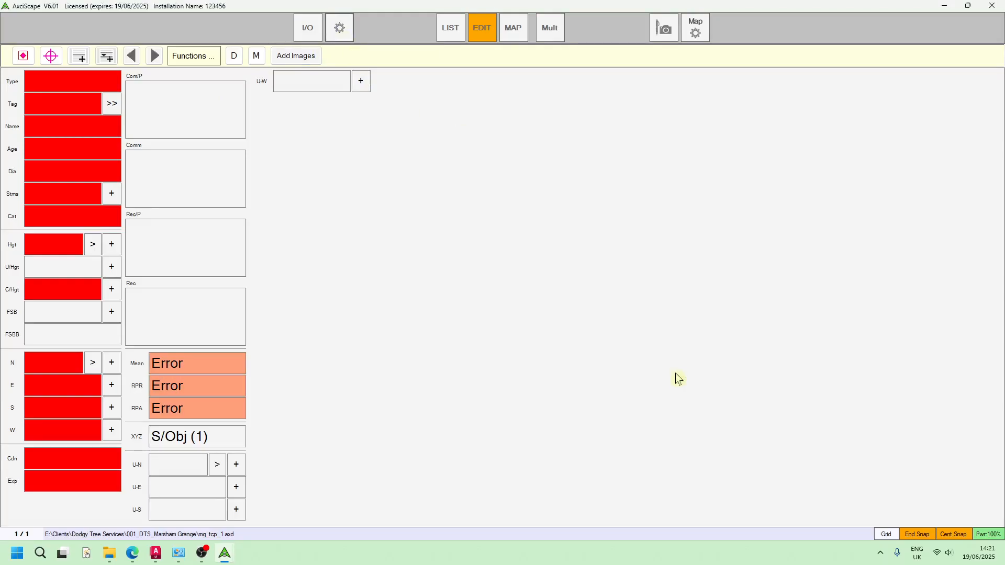
Set the new tree's type to T, assign tag number 1 and choose the species Prunus avium (Wild Cherry).
left_click(88, 82)
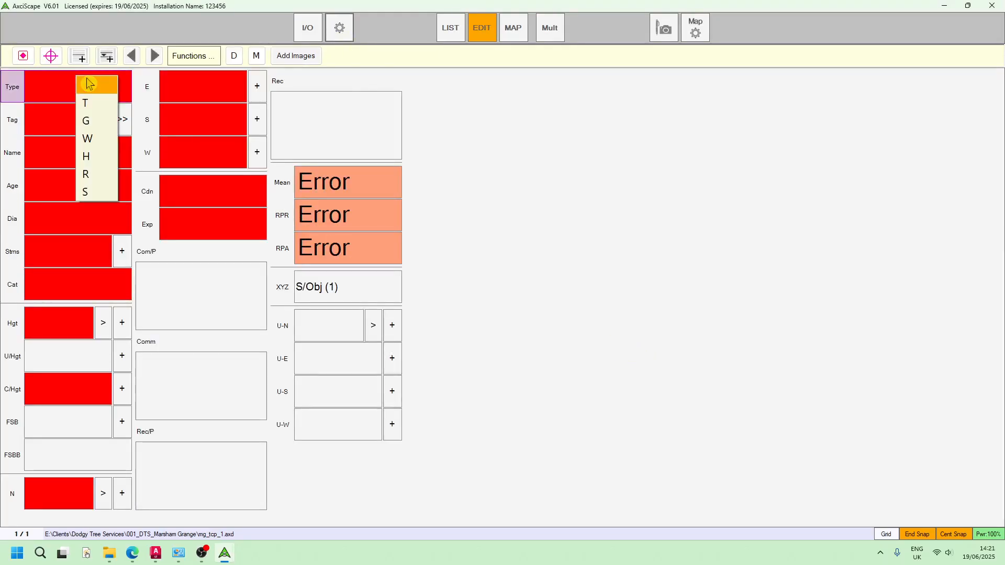
left_click(84, 110)
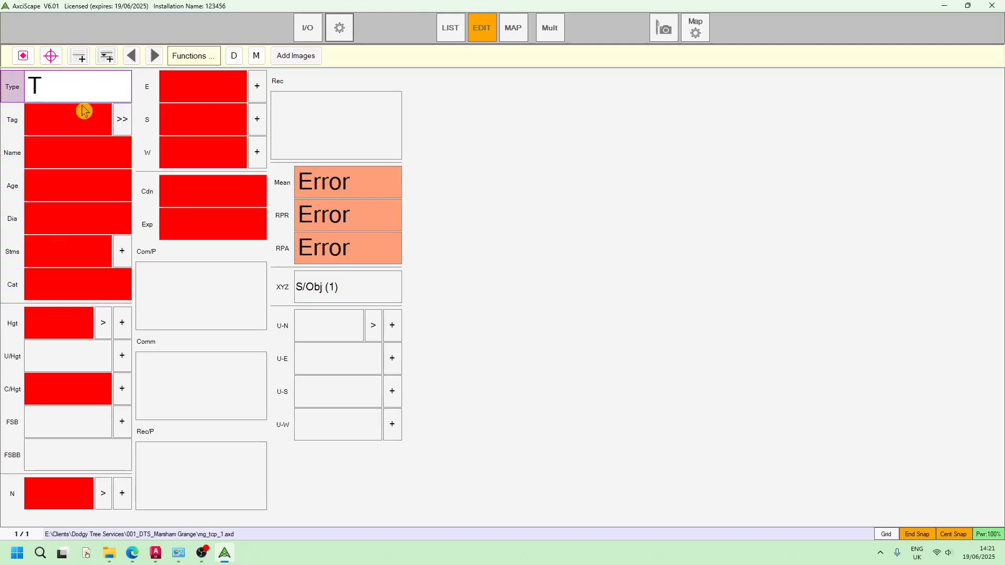
left_click(121, 120)
left_click(93, 166)
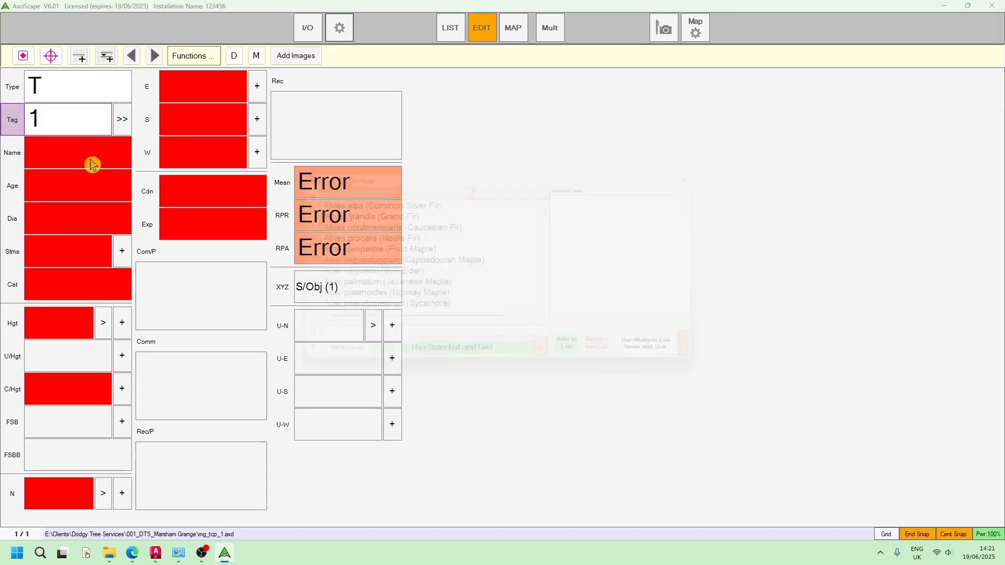
scroll(407, 244, "down", 1)
scroll(409, 245, "down", 10)
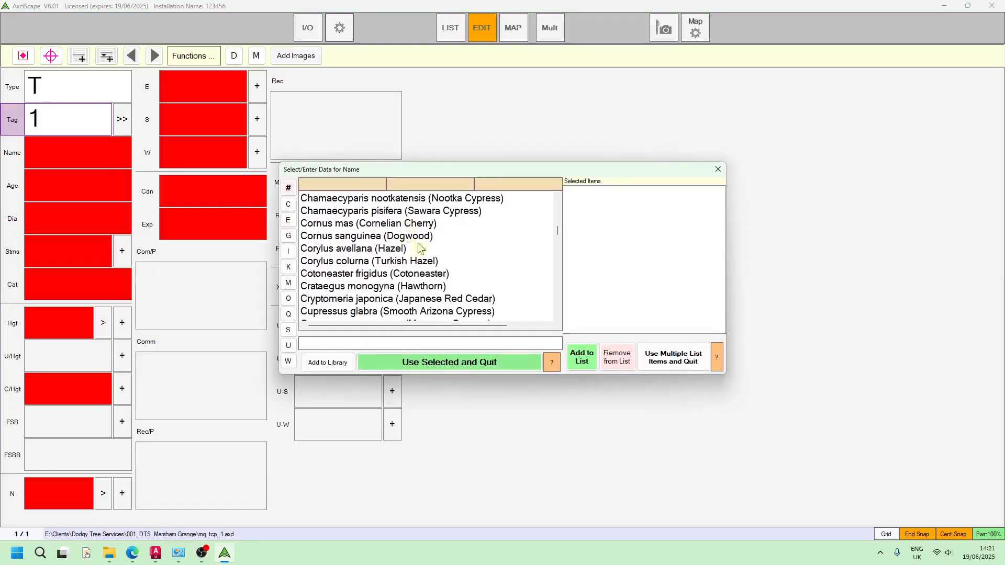
left_click_drag(558, 234, 561, 279)
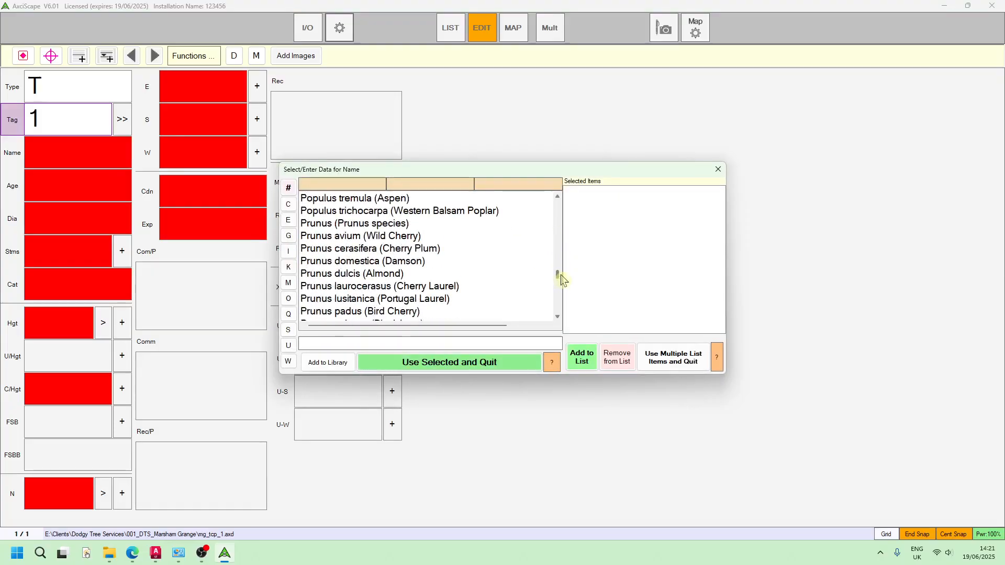
left_click(390, 238)
left_click(470, 366)
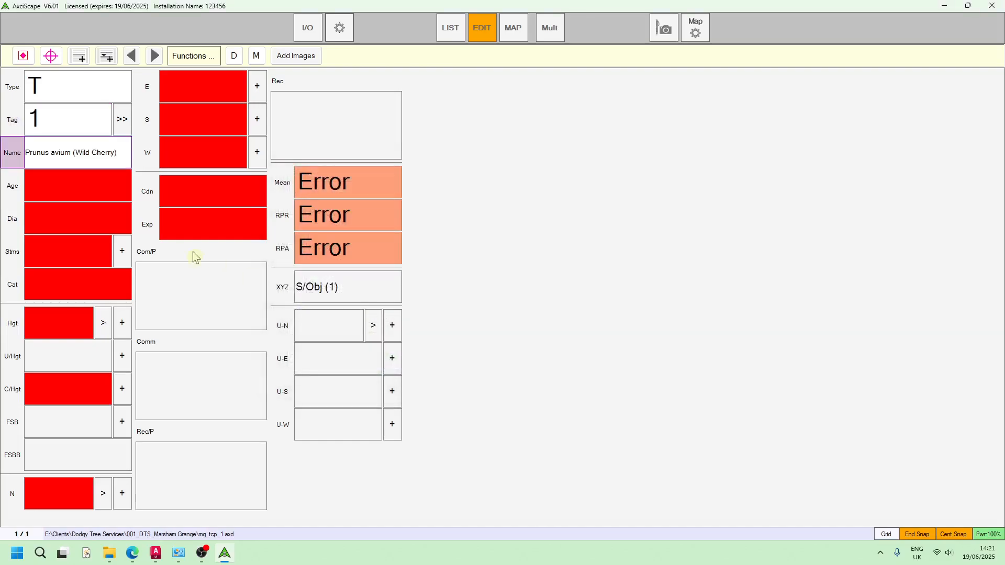
Record the tree's age class as SM, diameter as 350, stem count as 1 and category as B2.
left_click(44, 188)
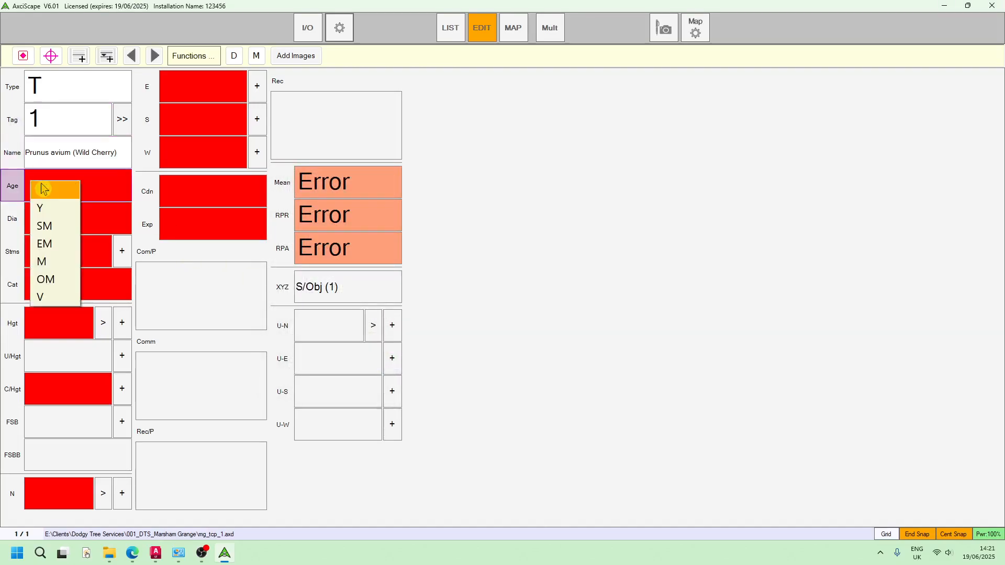
left_click(57, 226)
left_click(94, 220)
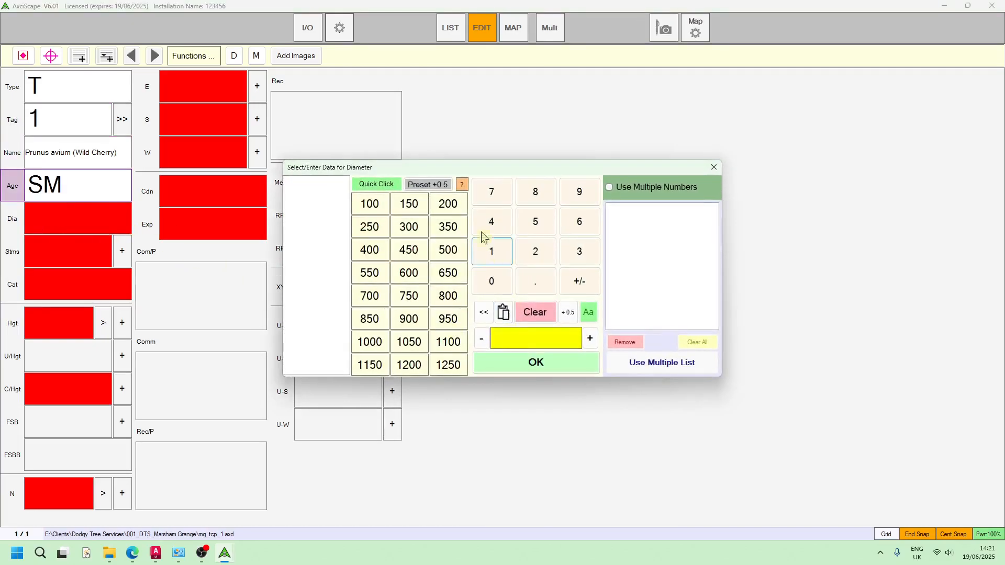
left_click(448, 227)
left_click(123, 255)
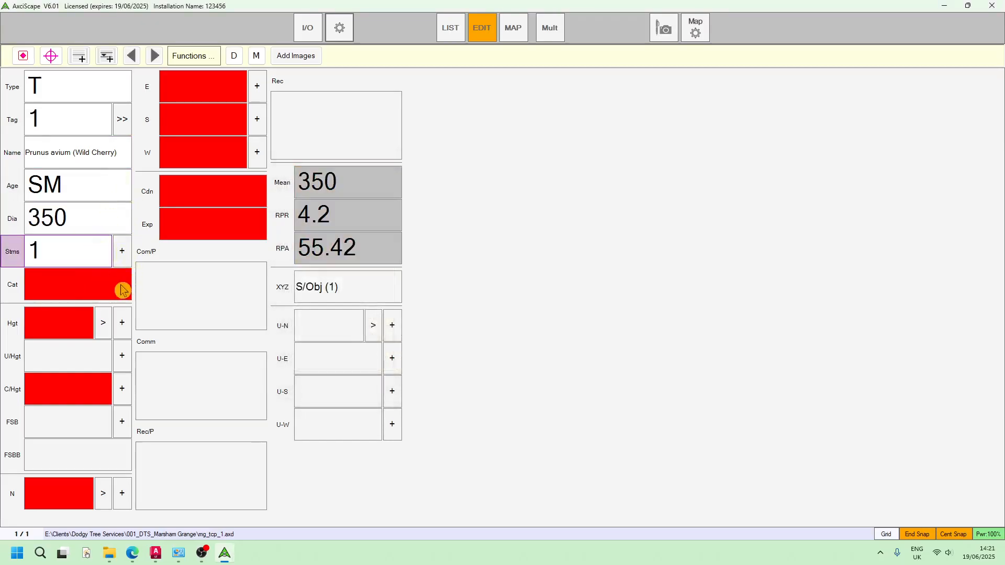
left_click(76, 288)
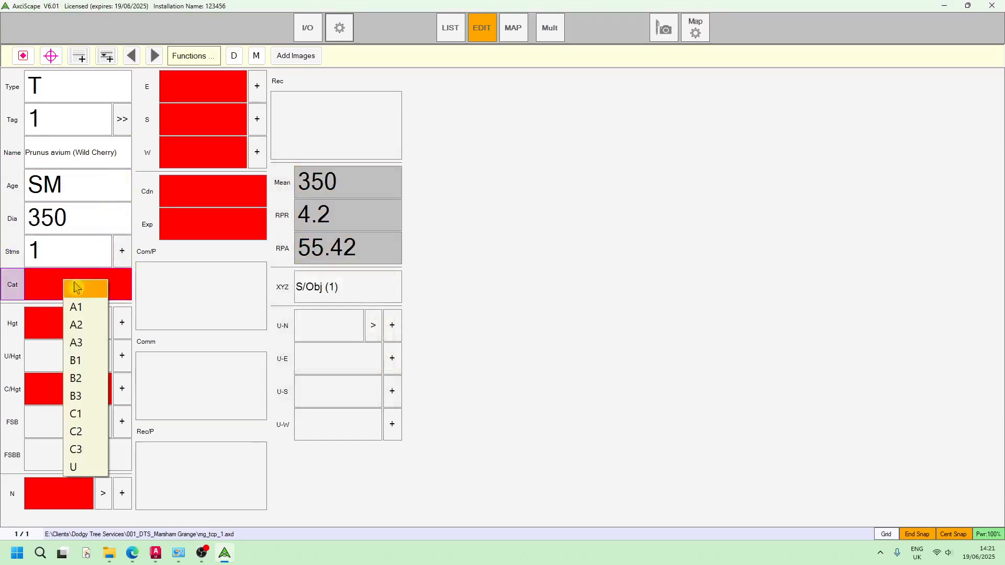
left_click(86, 380)
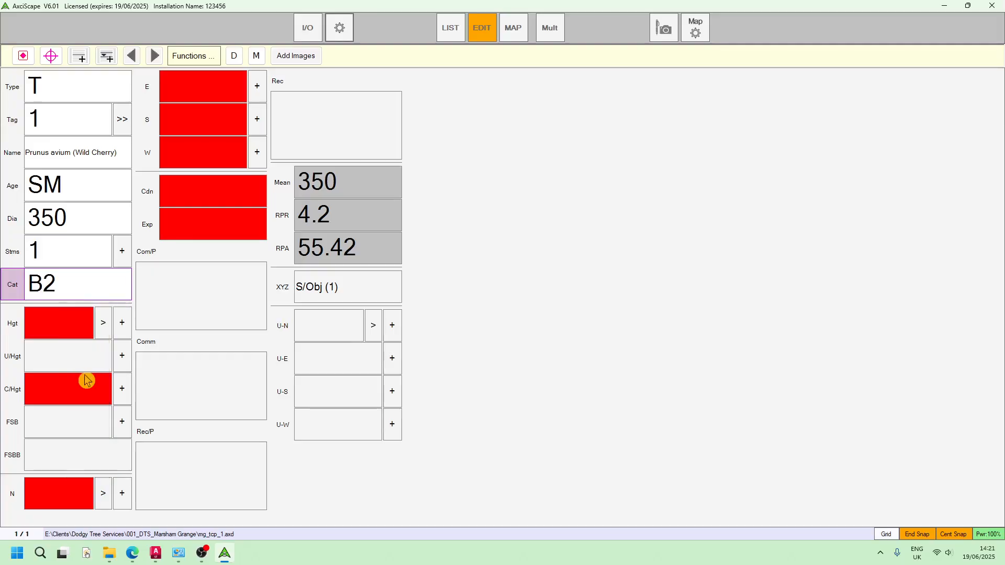
Set the tree's height to 7 and its crown height to 1.
left_click(70, 333)
left_click(446, 205)
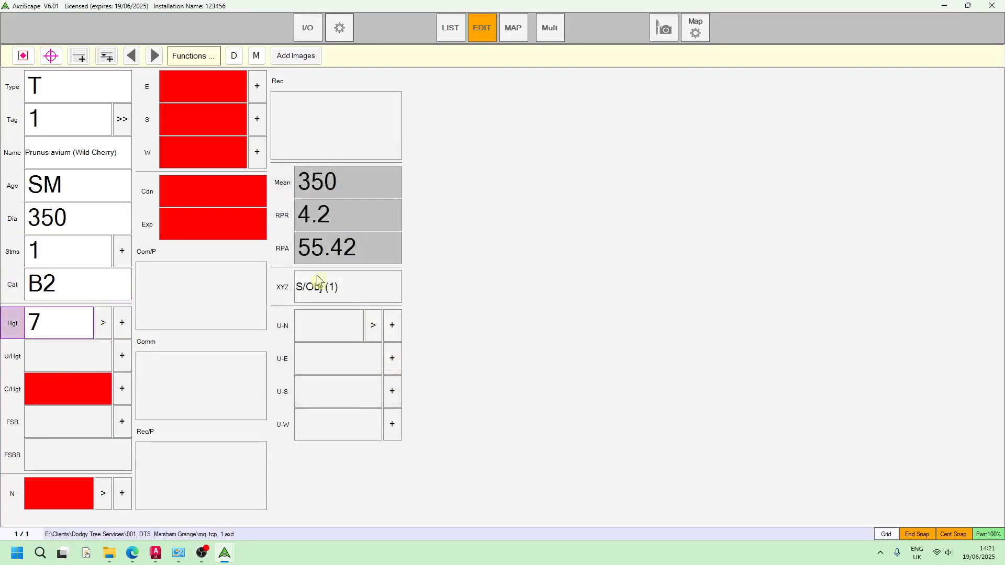
left_click(59, 394)
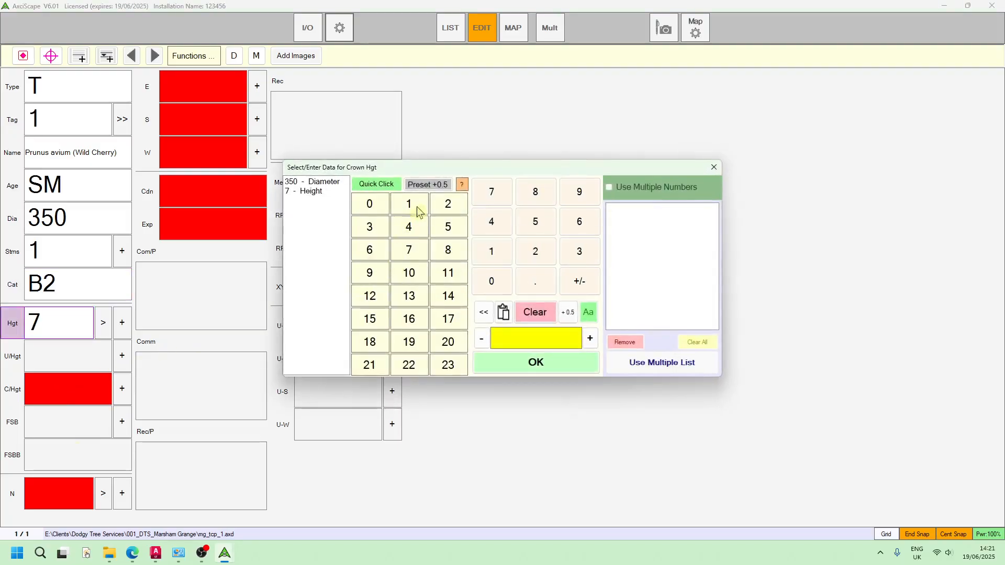
left_click(417, 208)
Set the north crown spread to 3, copy it to the other directions and raise the south spread to 4.
left_click(53, 492)
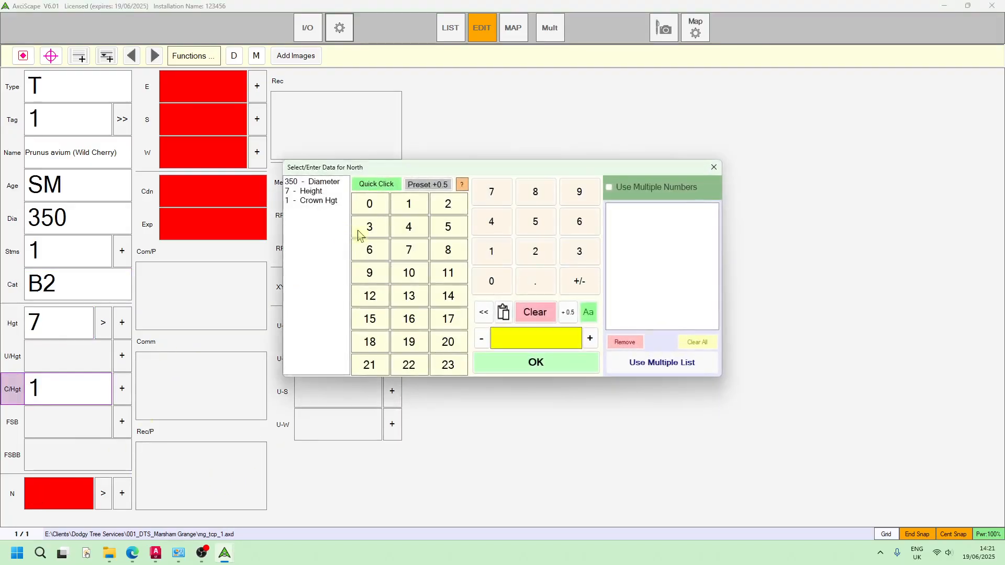
left_click(377, 228)
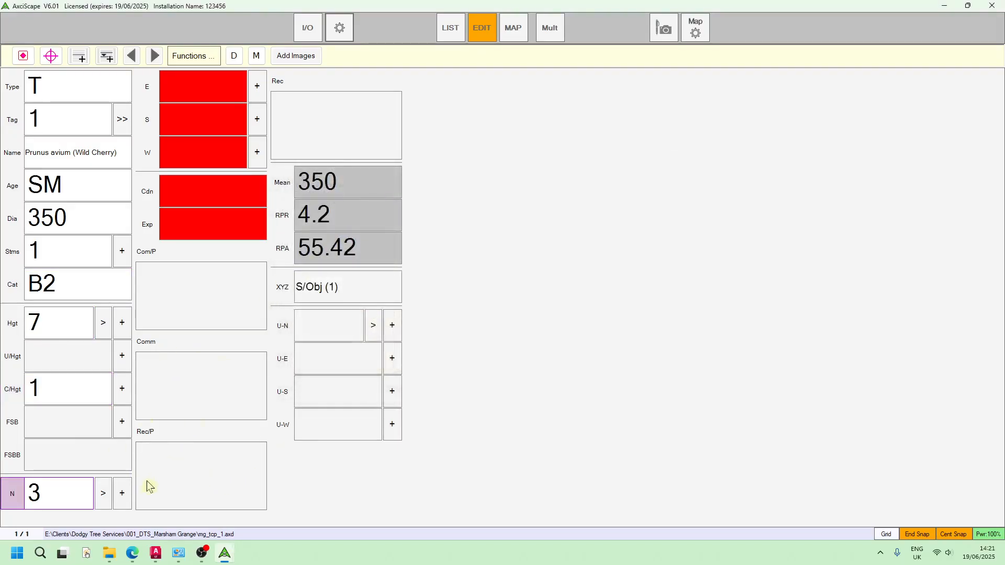
left_click(106, 498)
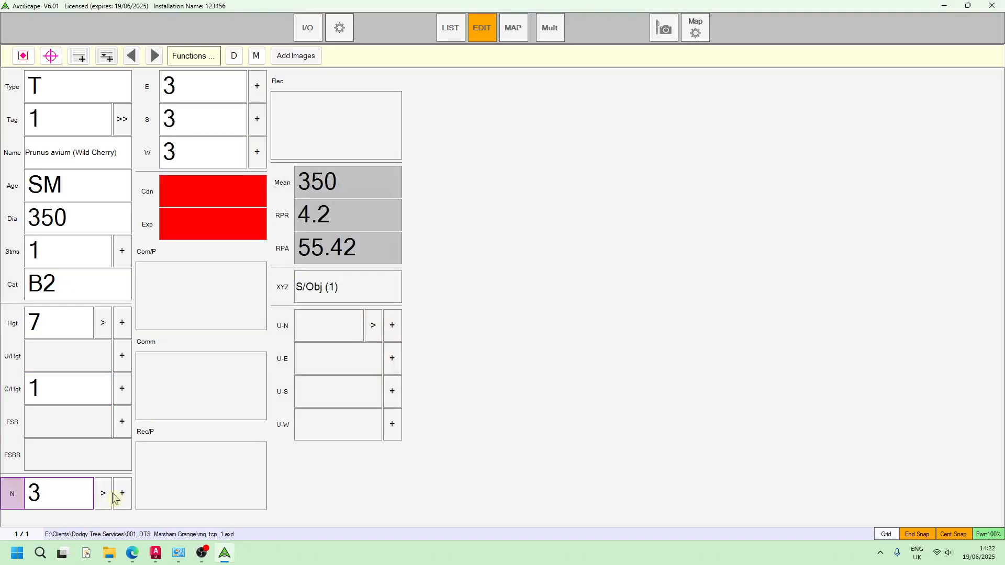
left_click(260, 121)
left_click(259, 123)
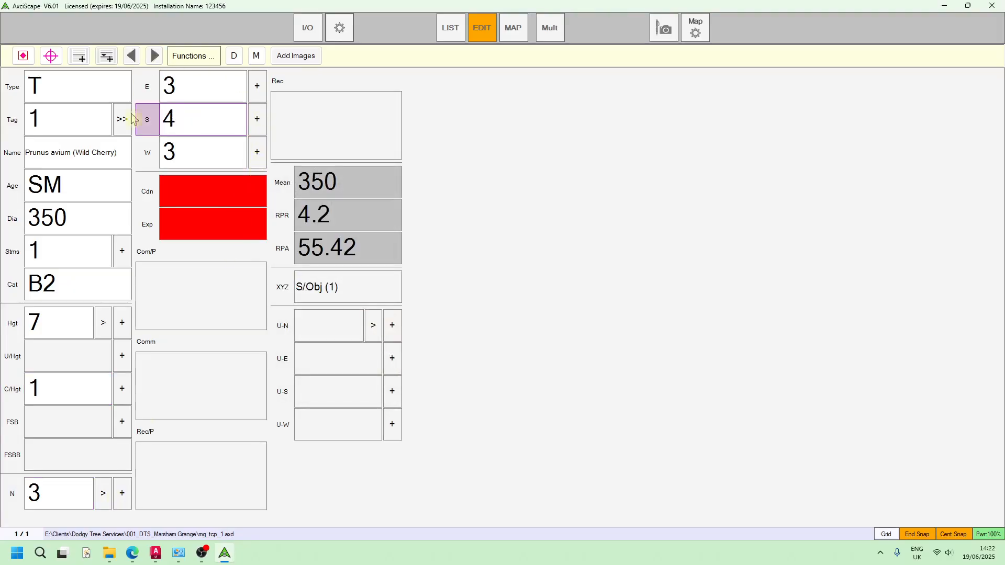
Record the tree's condition as Good and its life expectancy as 20+.
left_click(199, 198)
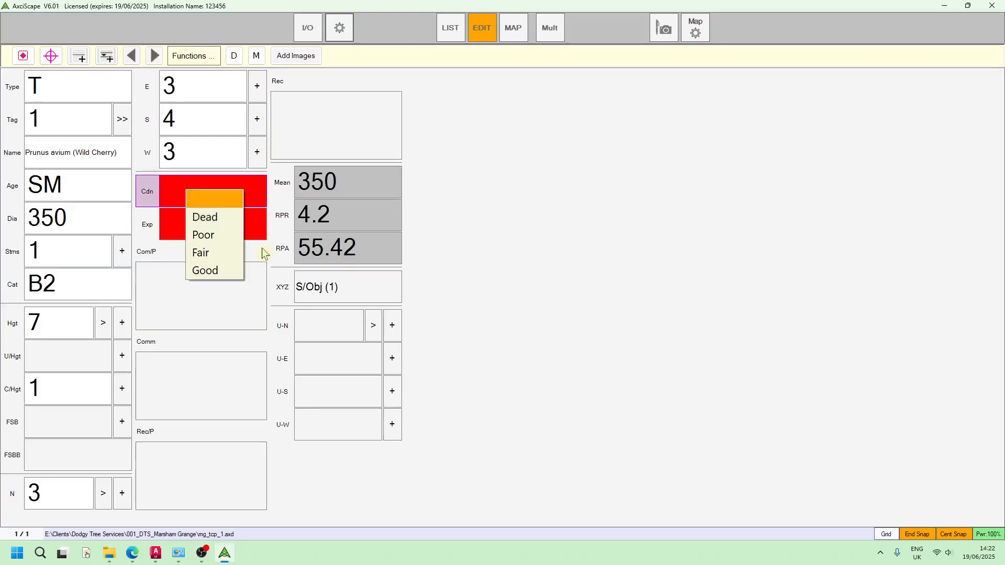
left_click(198, 271)
left_click(190, 223)
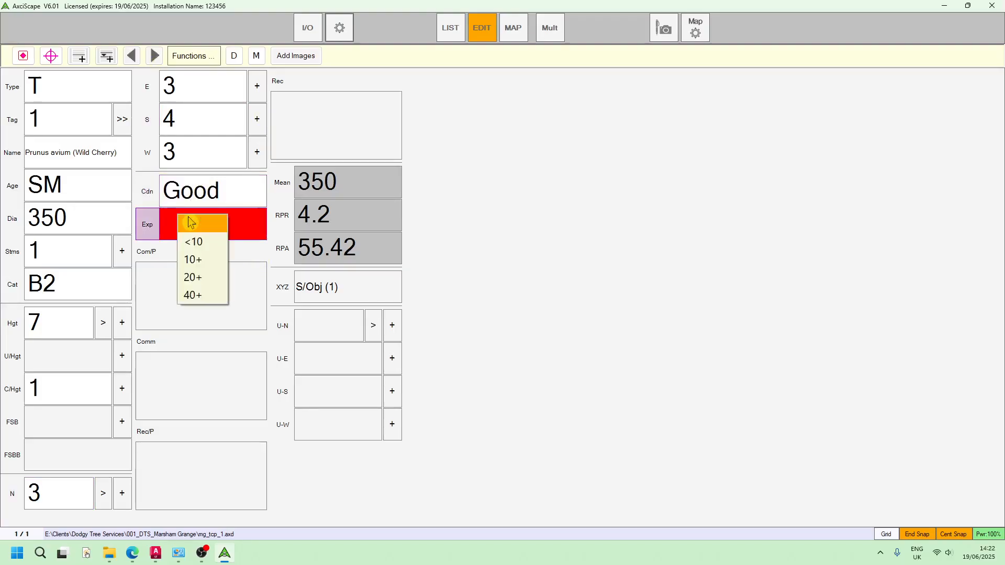
left_click(214, 277)
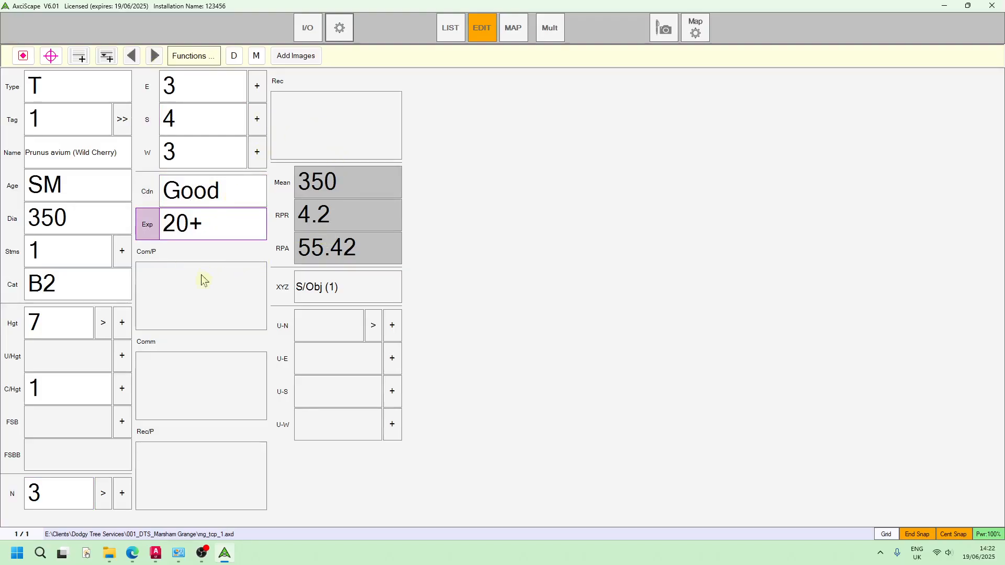
Add the stem comment "Suckers around stem base" to the tree's pick-list comments.
left_click(200, 291)
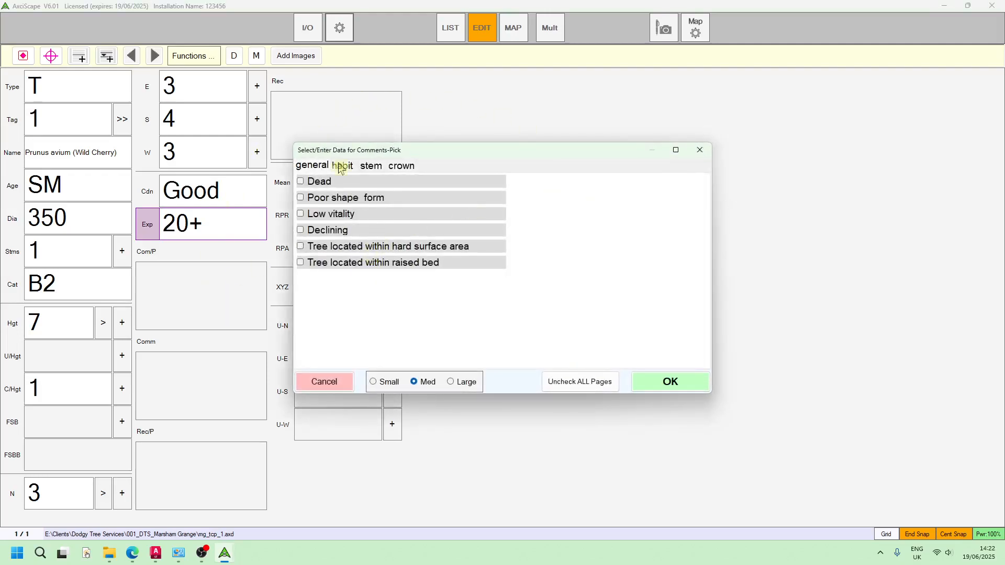
left_click(374, 169)
left_click(414, 381)
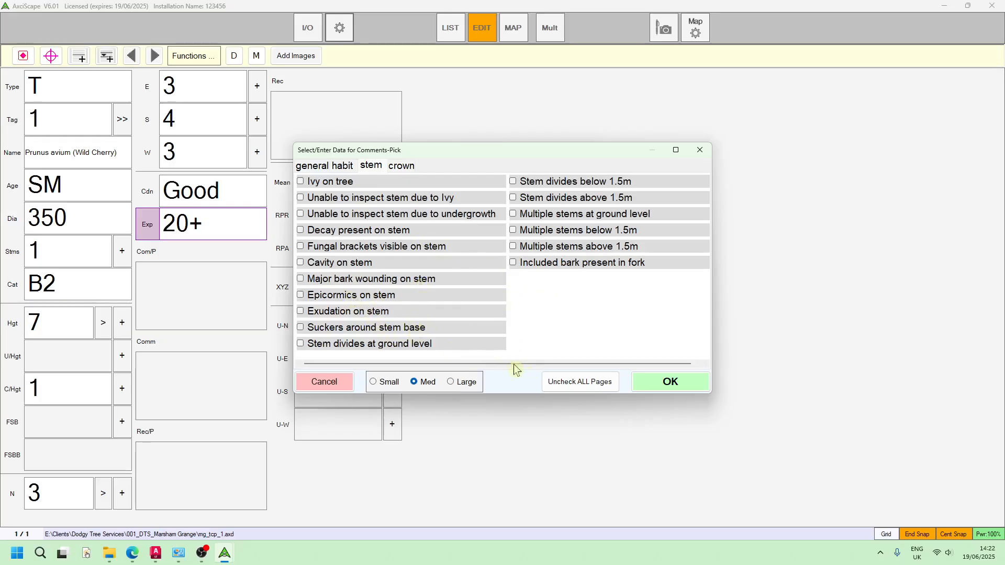
left_click(301, 327)
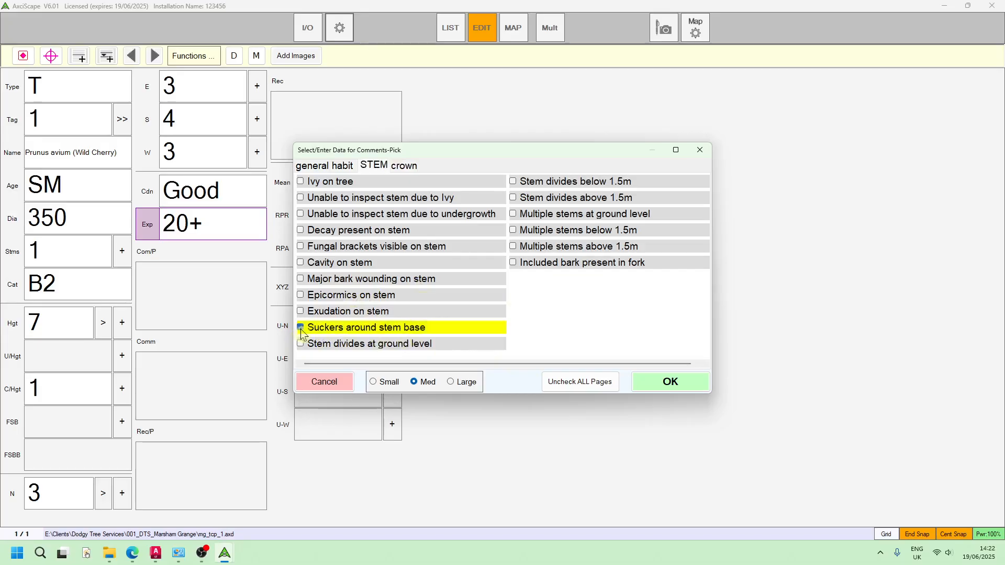
left_click(671, 385)
Add the stem recommendations "Remove ground suckers" and "Inspect stem/basal area" to the tree record.
left_click(168, 474)
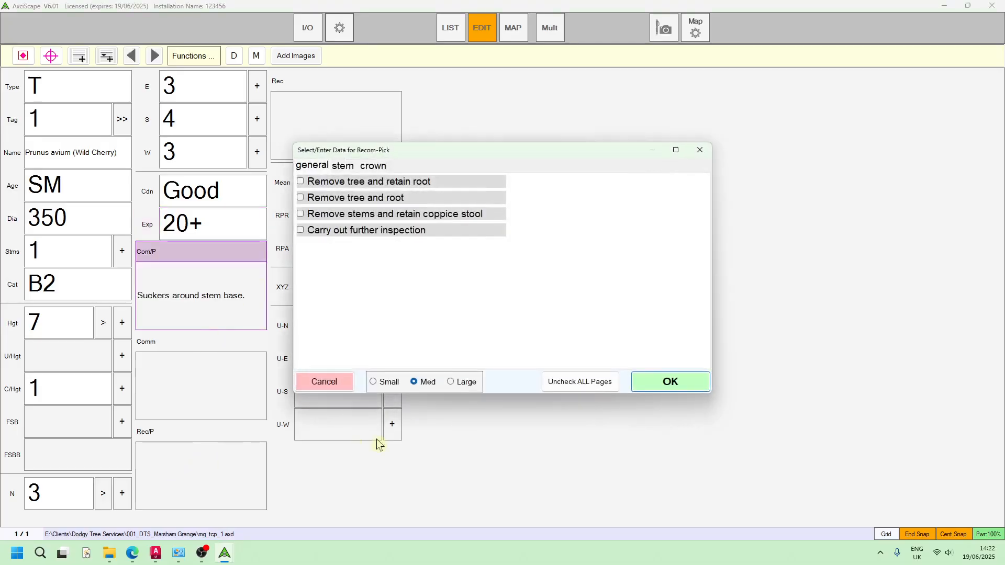
left_click(342, 166)
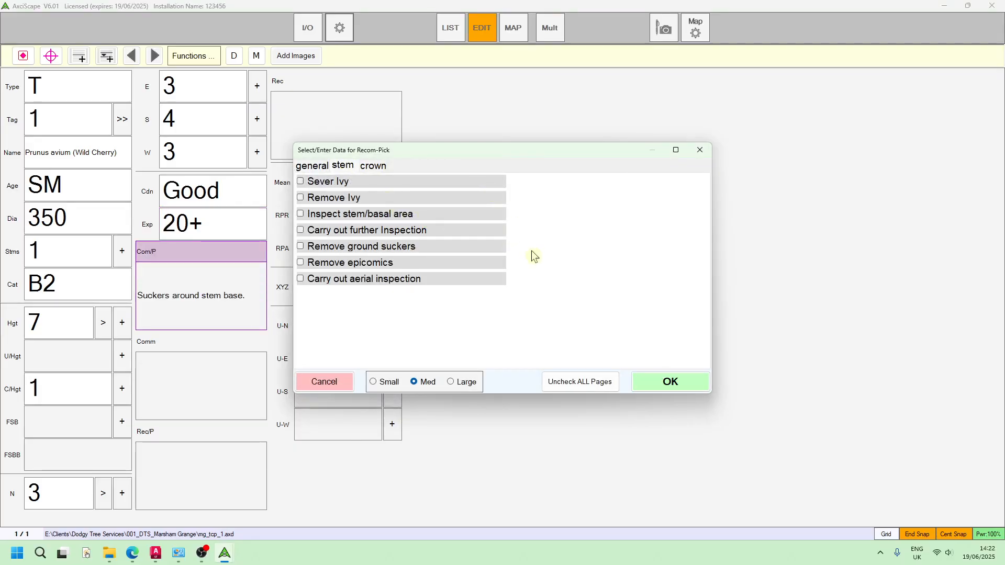
left_click(302, 248)
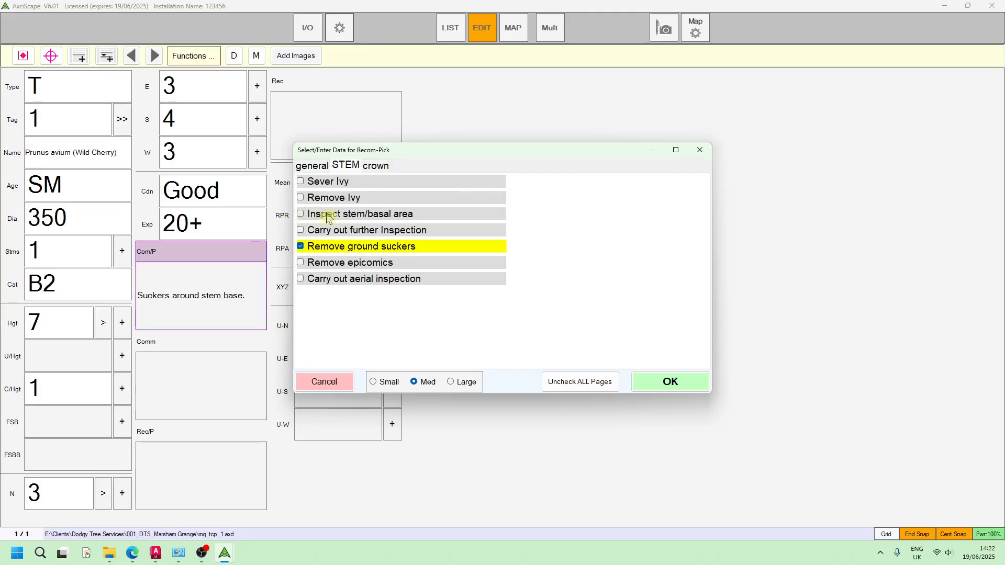
left_click(302, 214)
left_click(668, 380)
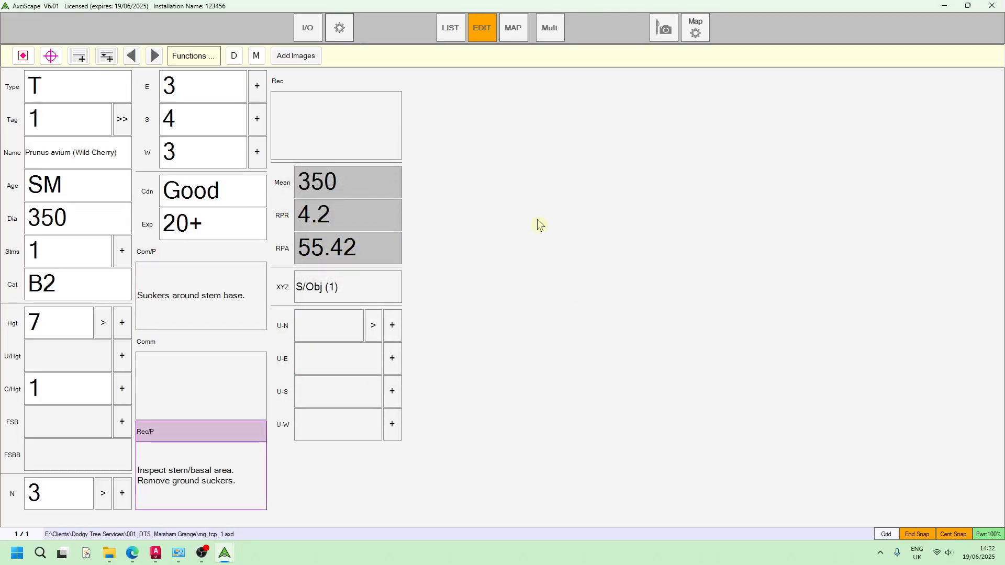
Return to the map and examine the plotted cherry tree's canopy, root protection circle and label beside the garage.
left_click(516, 29)
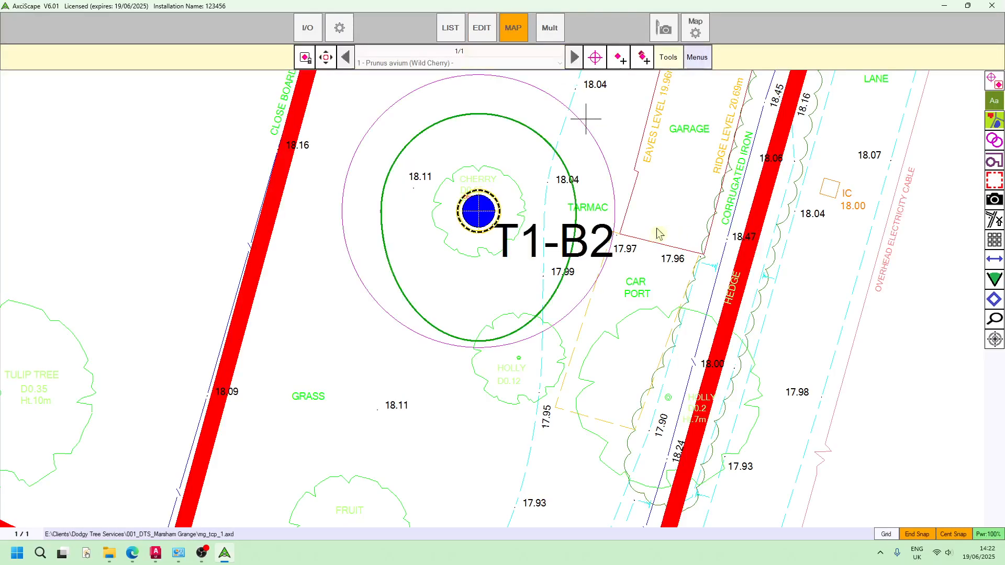
scroll(618, 187, "down", 1)
middle_click_drag(628, 176, 531, 294)
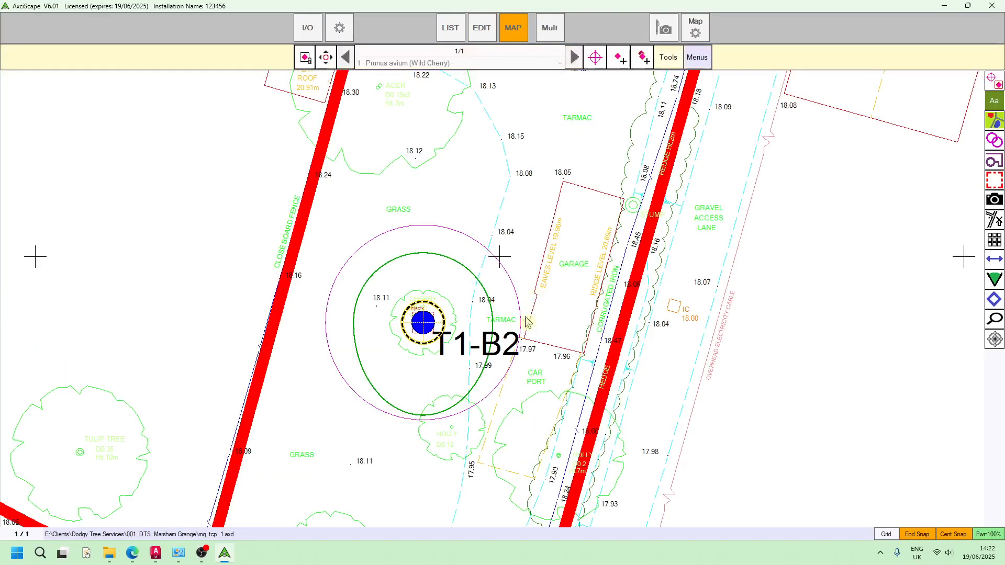
middle_click_drag(420, 369, 435, 297)
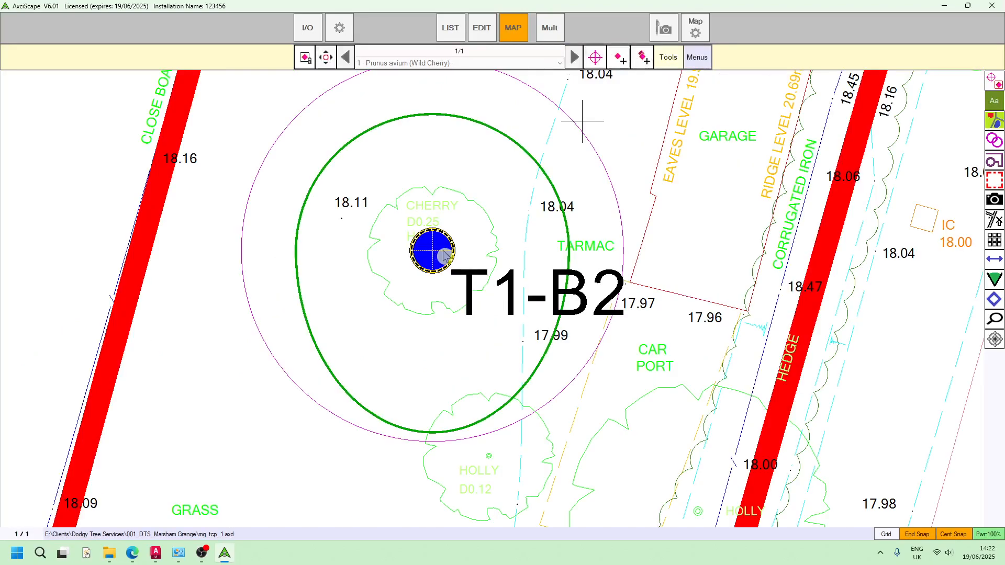
scroll(448, 259, "up", 2)
scroll(451, 257, "down", 1)
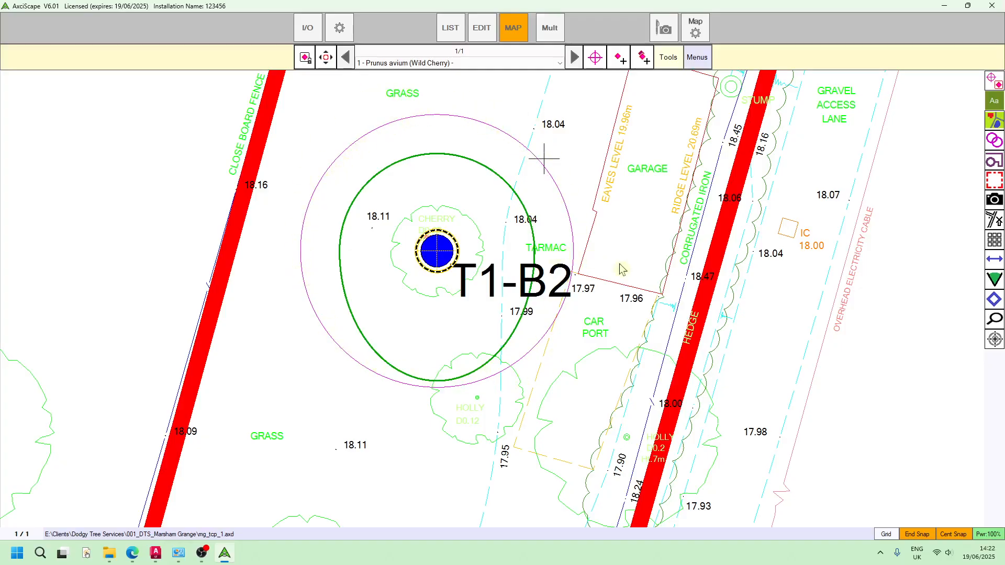
Turn on the simple shadow arc for the BS5837 Tree Survey map display and view the arc around the cherry tree.
left_click(705, 30)
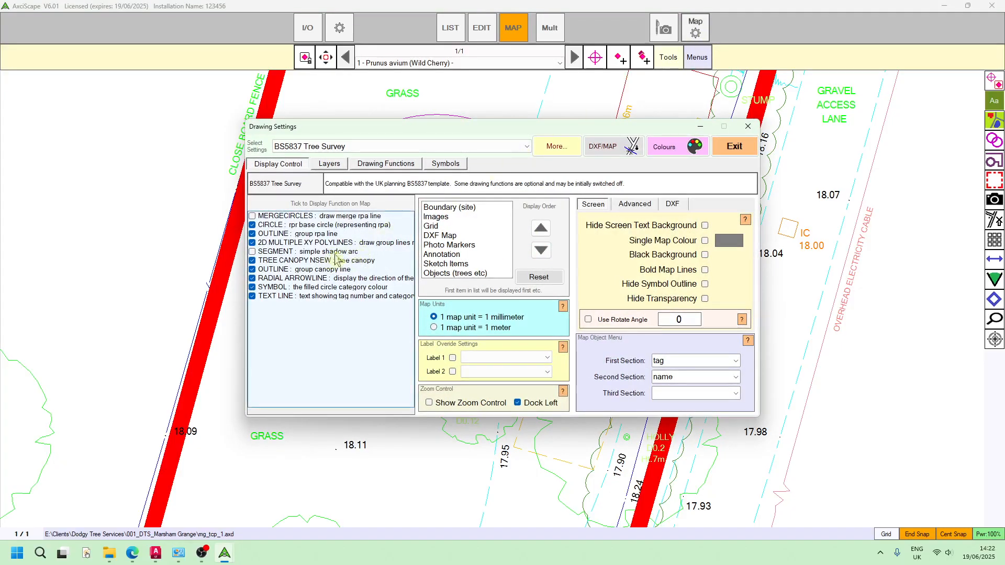
left_click(253, 252)
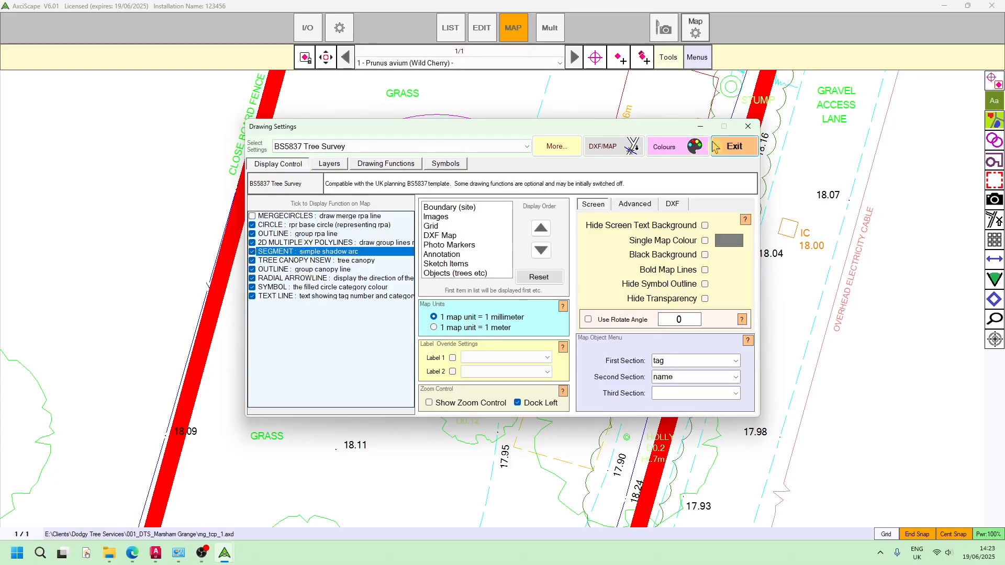
left_click(734, 149)
scroll(646, 197, "down", 1)
middle_click_drag(613, 212, 570, 288)
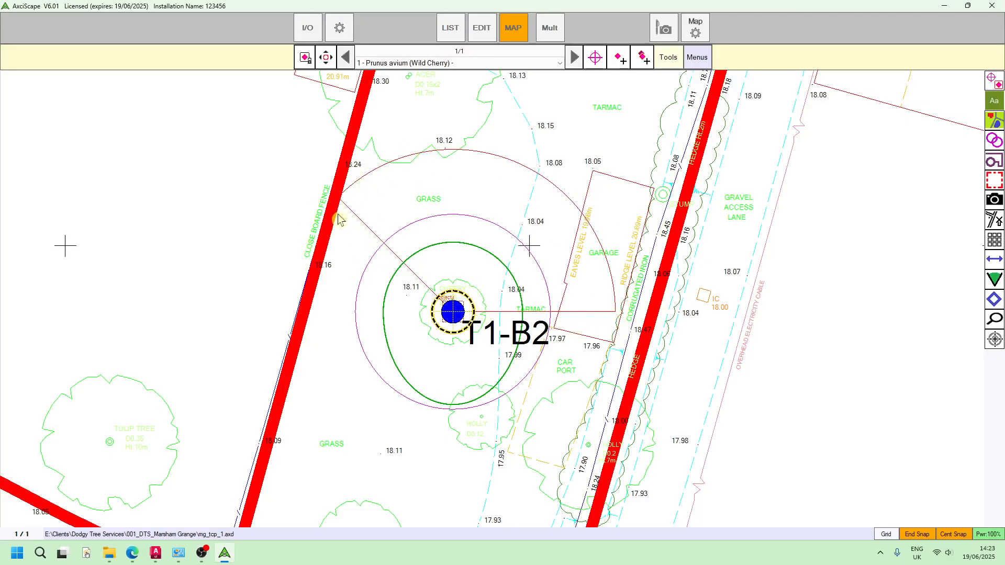
left_click_drag(570, 292, 600, 336)
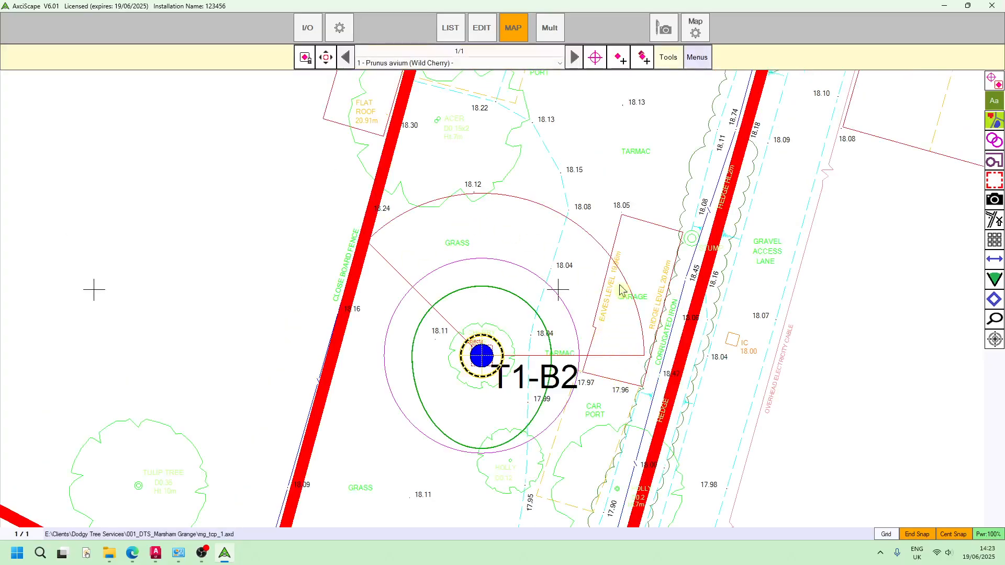
scroll(577, 273, "down", 4)
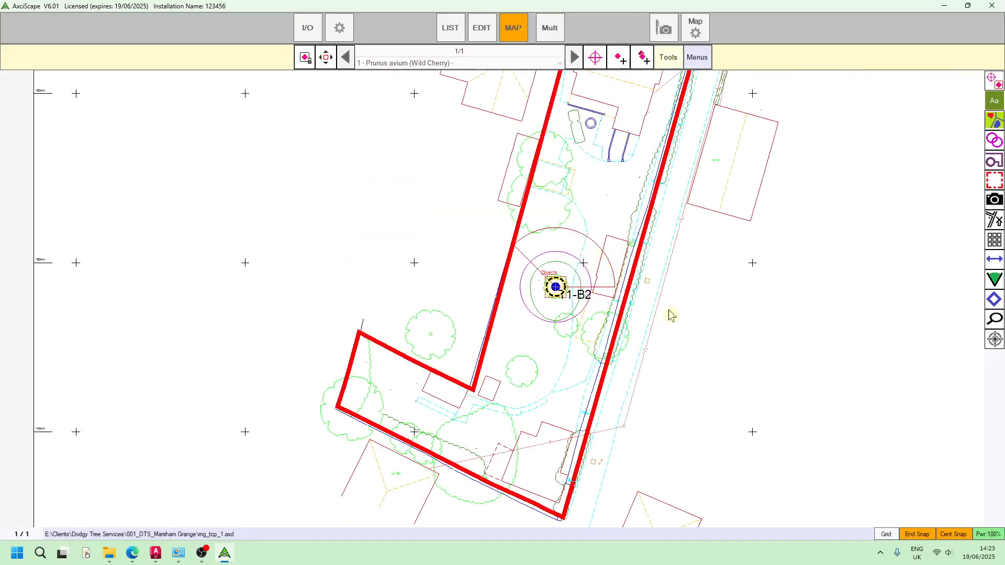
middle_click_drag(658, 233, 584, 270)
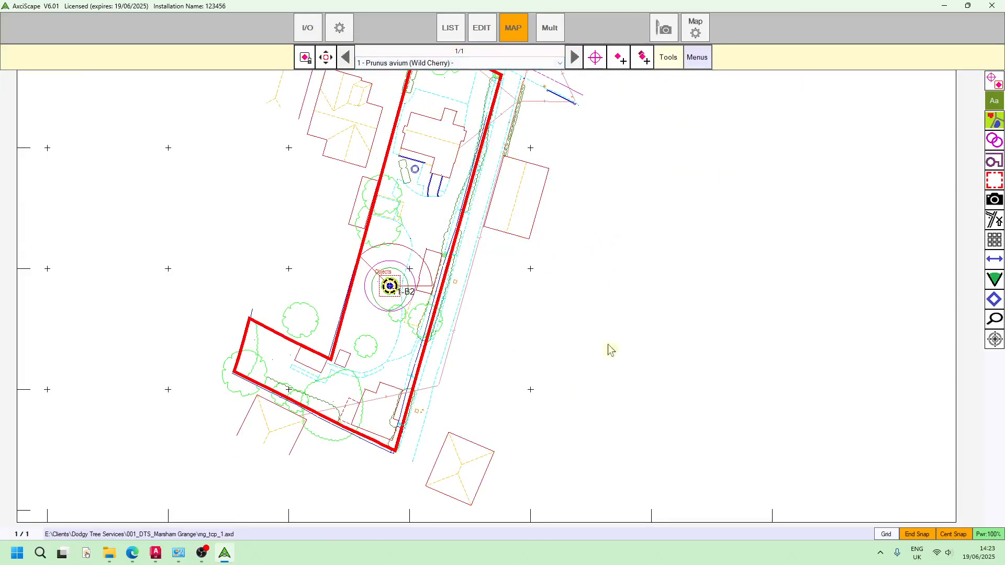
Save the survey database as mg_tcp_1.axd, replacing the existing file.
left_click(311, 34)
left_click(366, 110)
left_click(687, 384)
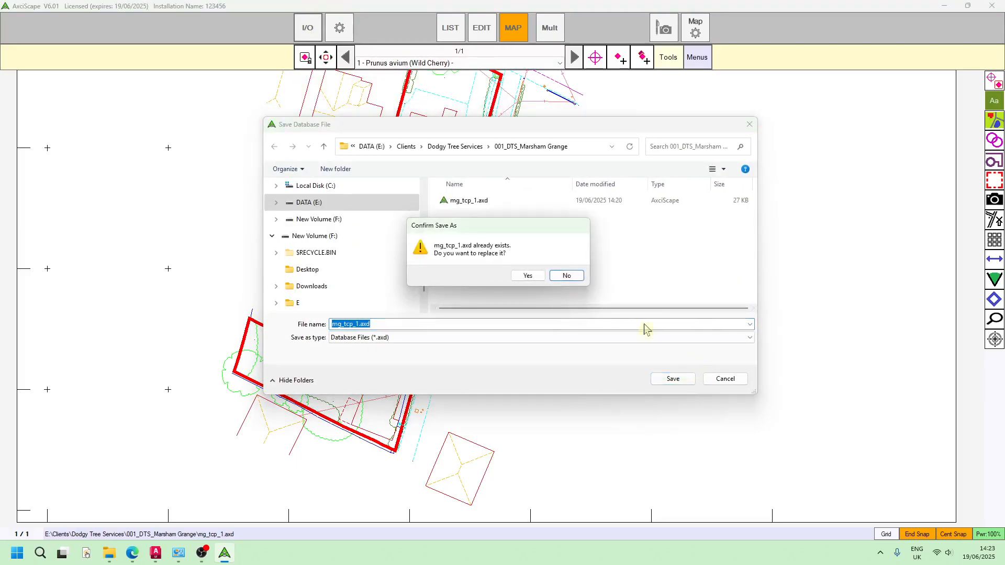
left_click(541, 278)
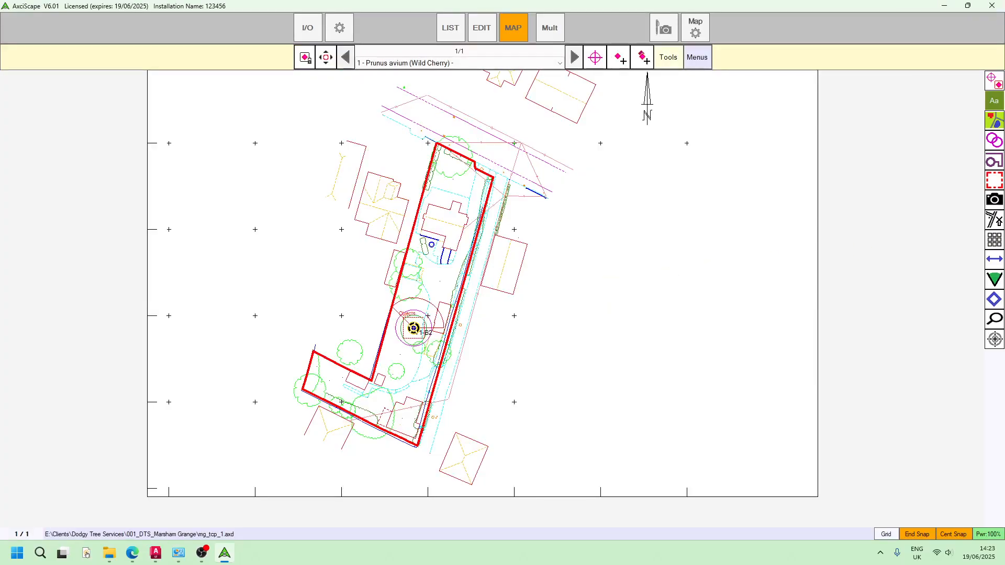
Start a new multiple-line object and plot its first three points down the centreline of the hedge east of the gravel access lane.
scroll(497, 359, "up", 2)
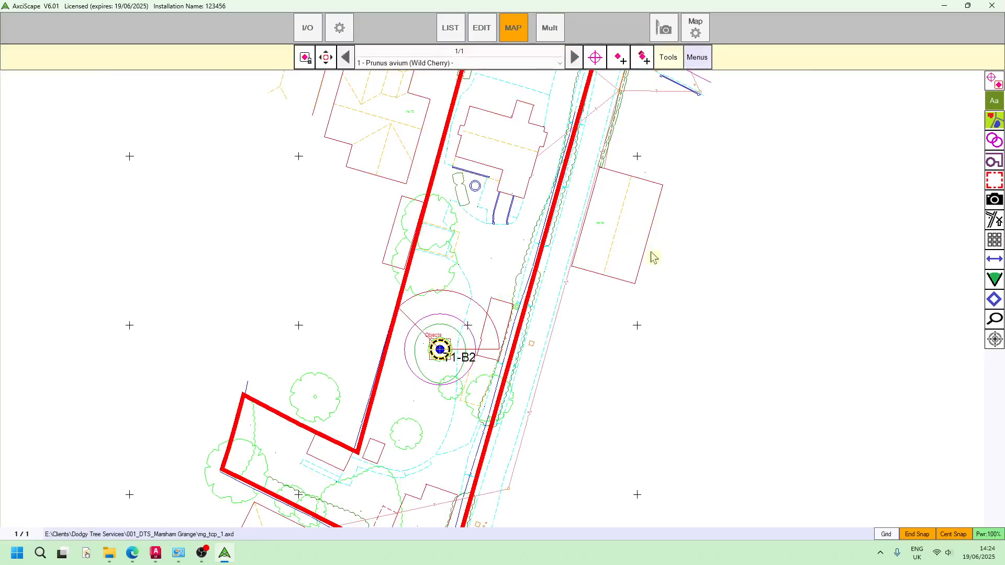
left_click_drag(647, 199, 650, 253)
scroll(645, 141, "down", 1)
scroll(644, 141, "up", 1)
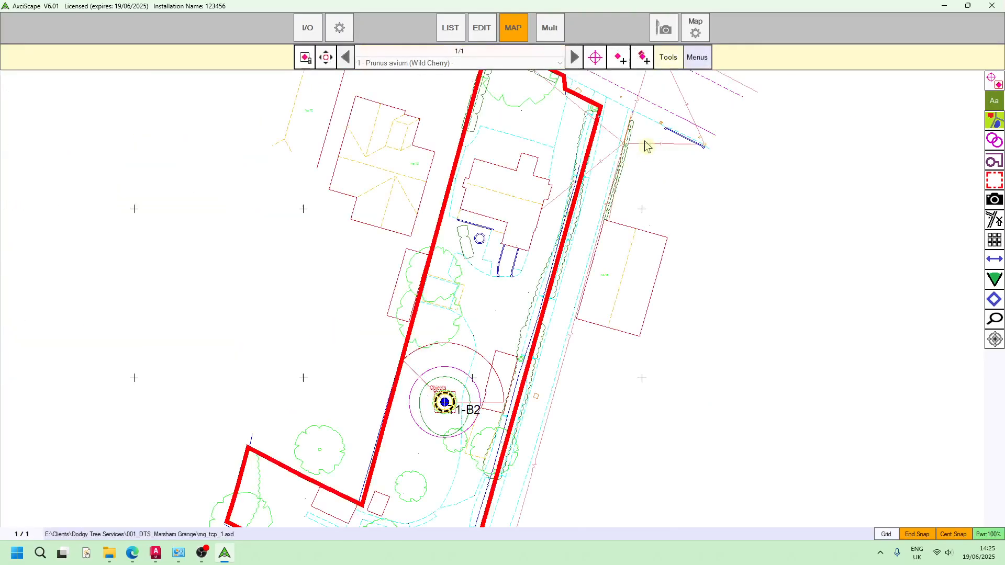
left_click(622, 59)
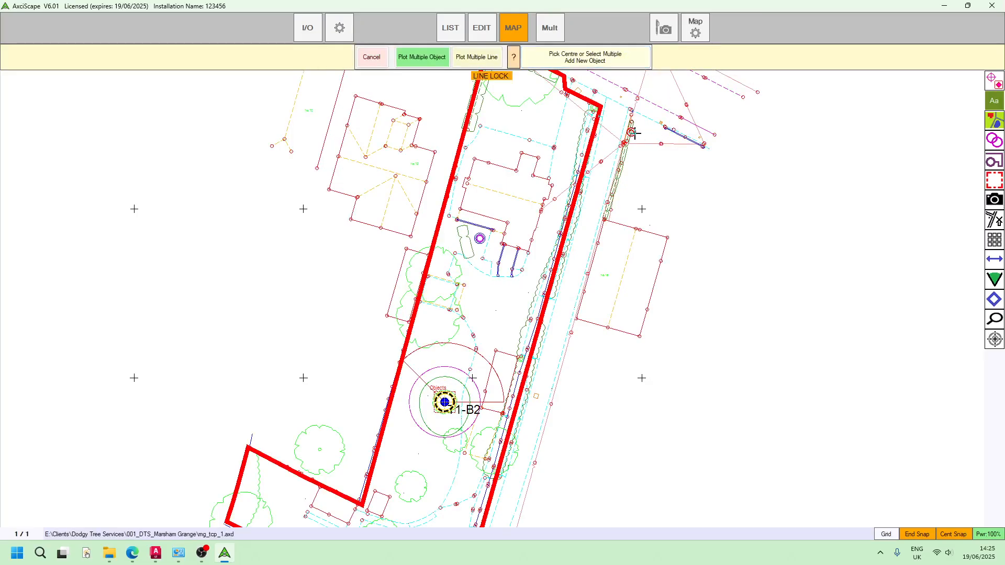
scroll(635, 132, "up", 3)
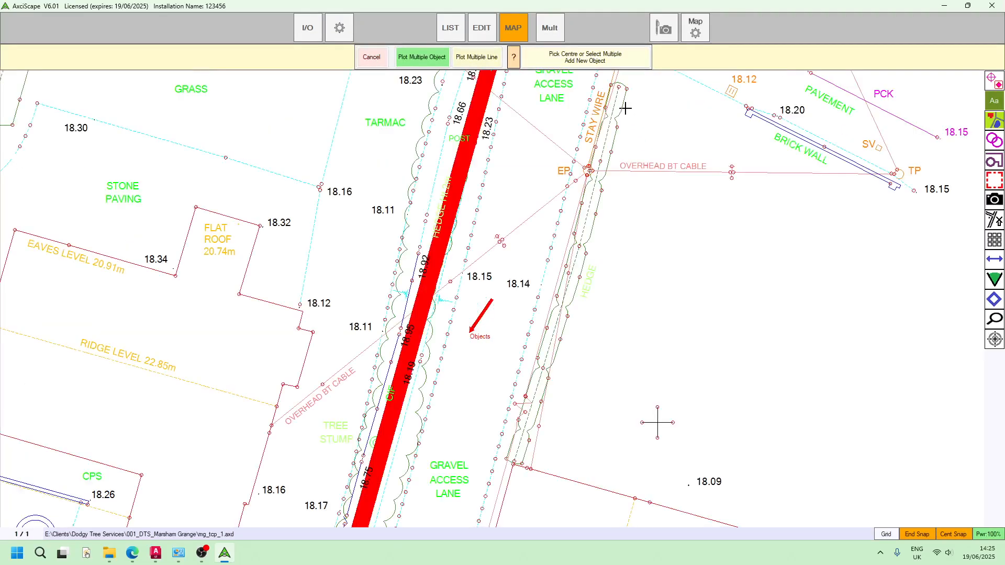
scroll(624, 117, "up", 1)
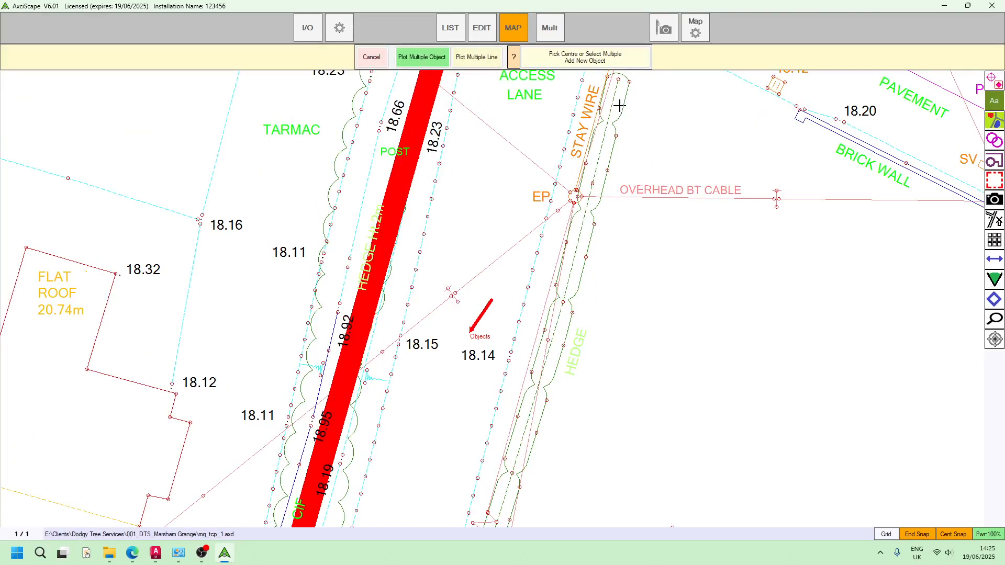
middle_click_drag(670, 207, 634, 138)
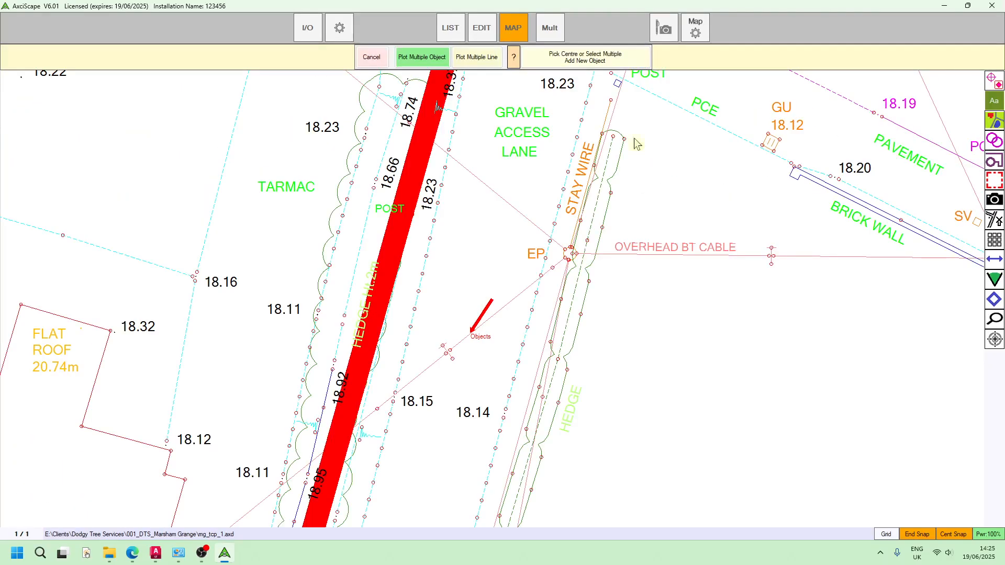
left_click(476, 58)
scroll(614, 146, "up", 1)
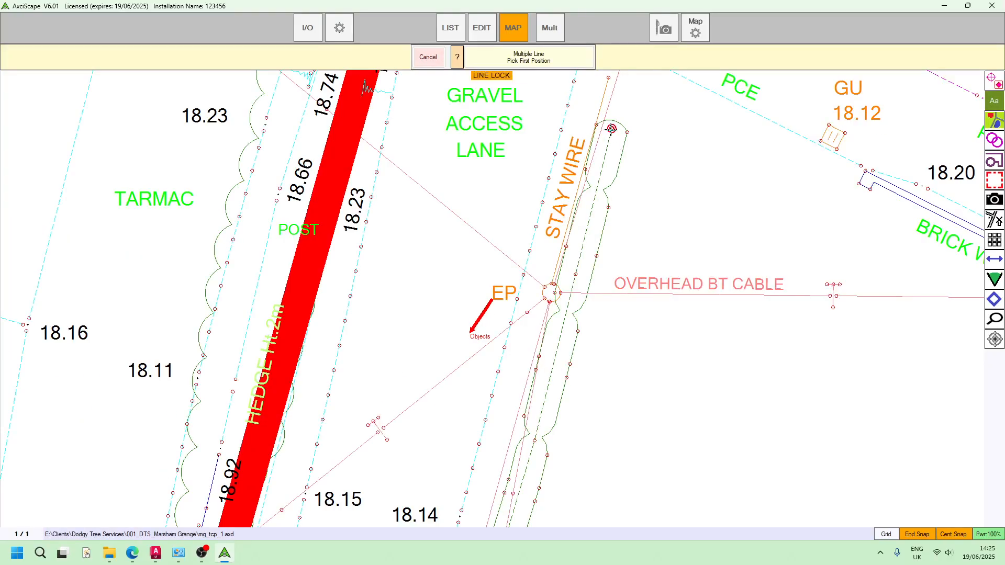
left_click(612, 129)
left_click(575, 274)
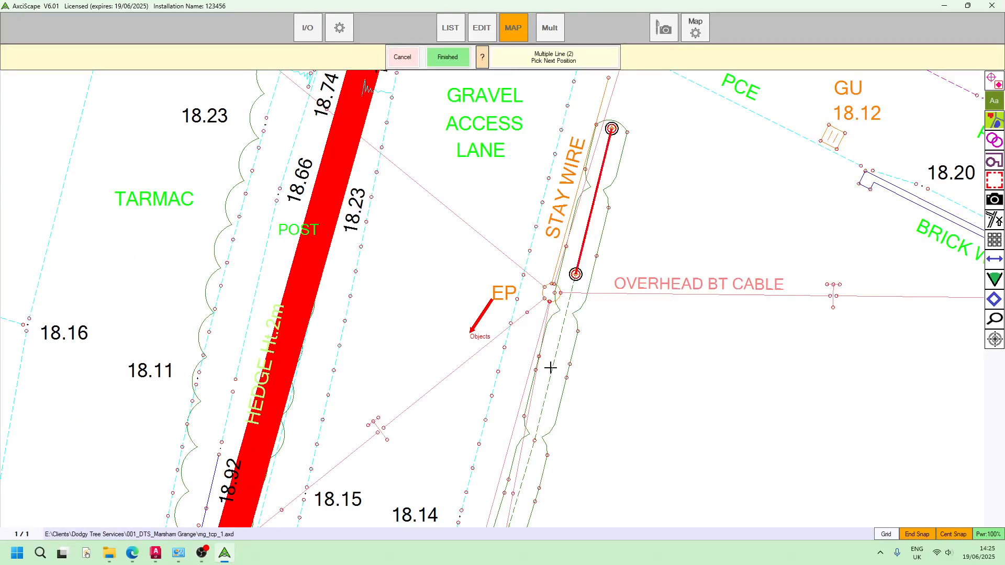
left_click(535, 440)
Continue the line along the hedge's centreline to its southern end by the building corner and finish the object.
scroll(627, 359, "down", 1)
middle_click_drag(596, 464, 628, 236)
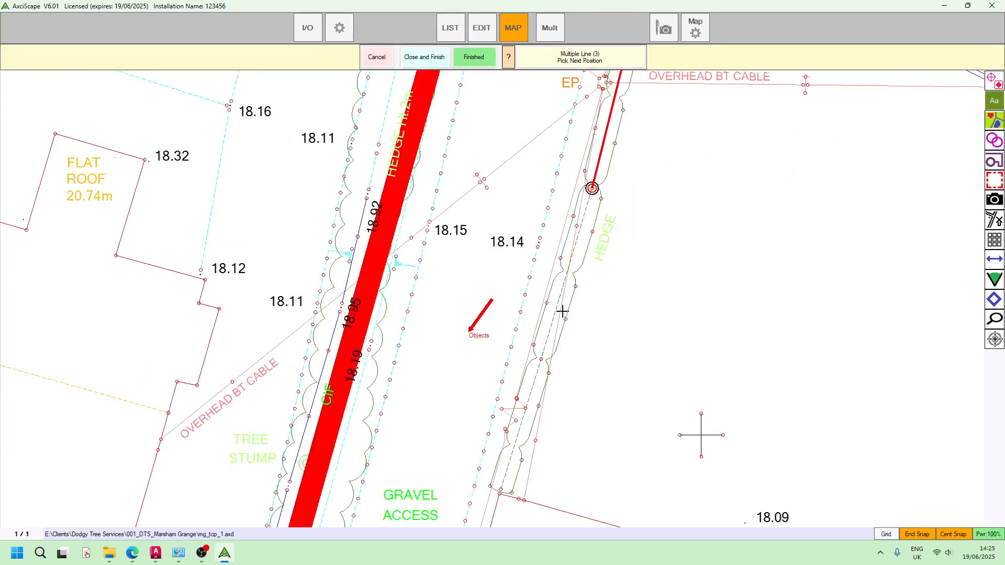
scroll(562, 311, "up", 2)
left_click(519, 395)
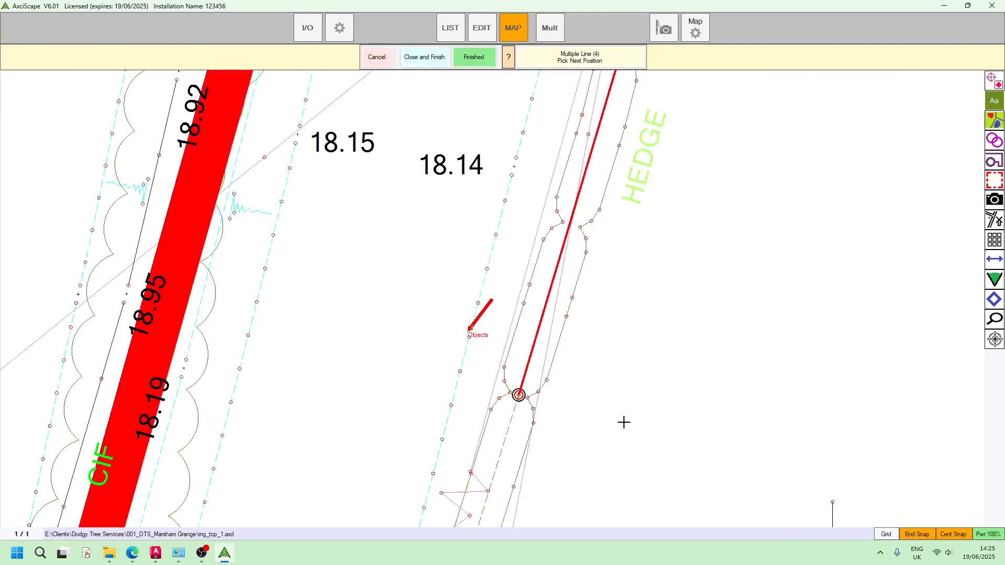
scroll(624, 422, "down", 1)
middle_click_drag(594, 450, 625, 244)
scroll(531, 373, "up", 1)
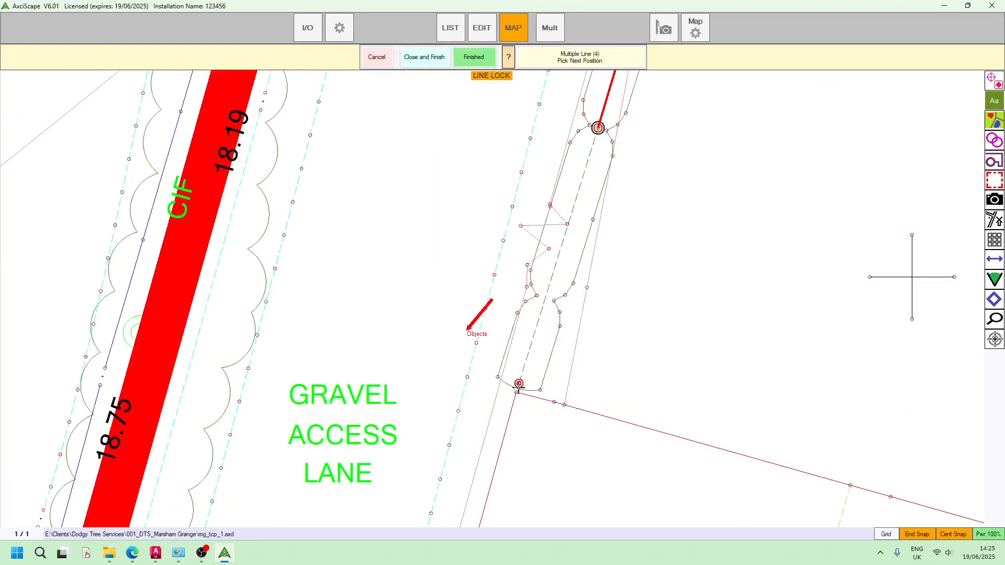
left_click(518, 384)
scroll(701, 207, "down", 2)
middle_click_drag(702, 208, 602, 383)
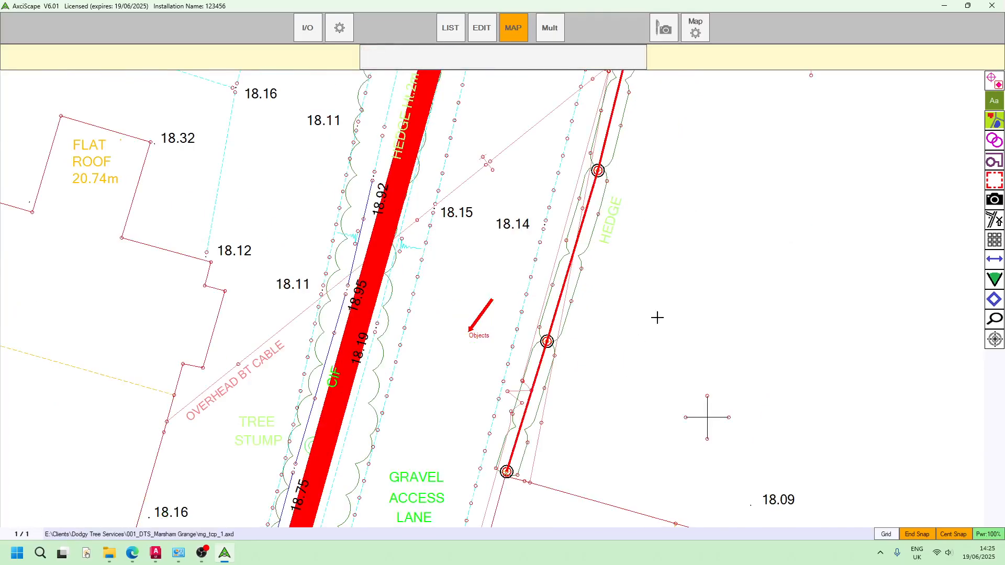
left_click(483, 57)
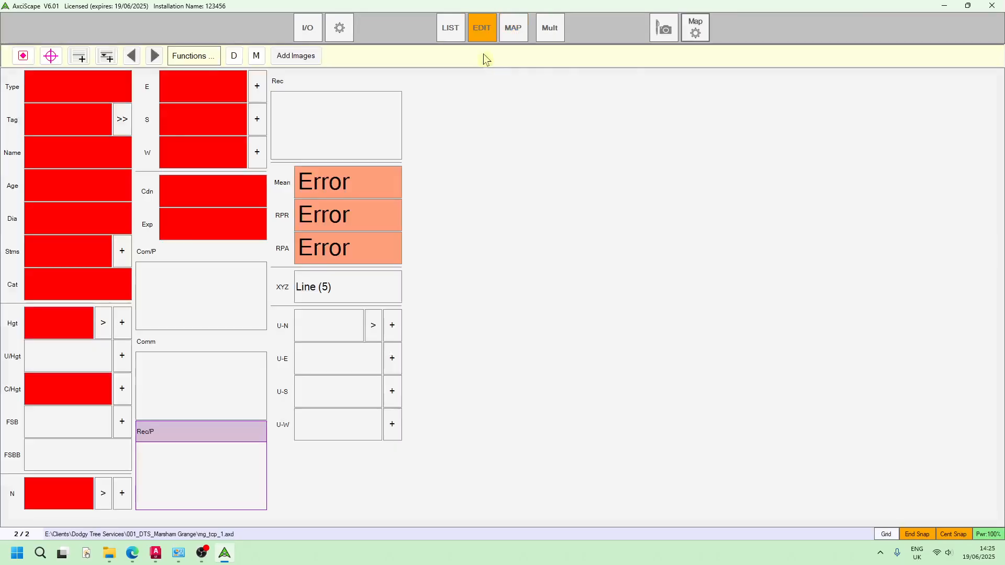
Set the new hedge record's type to H and its tag to 1.
left_click(76, 86)
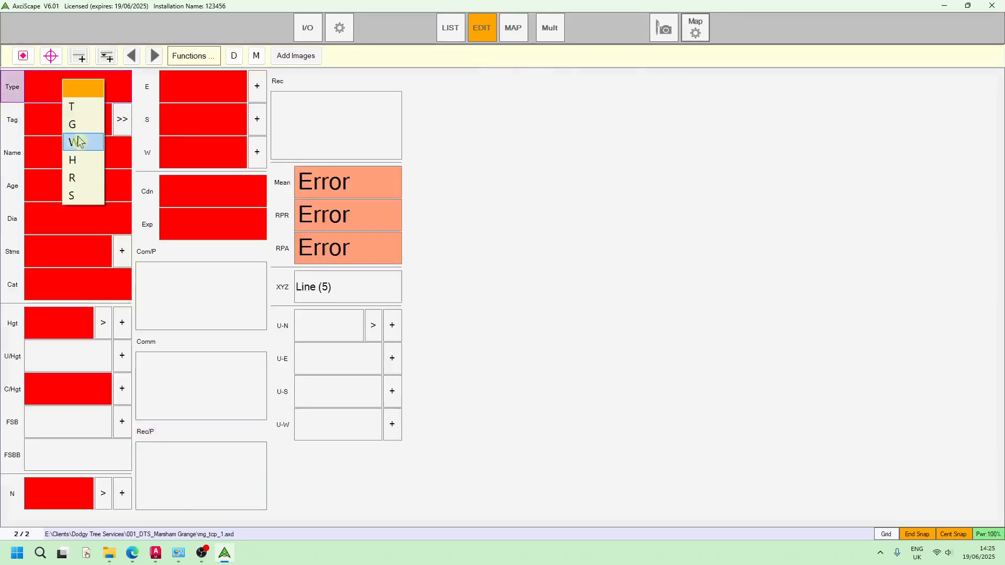
left_click(77, 166)
left_click(54, 128)
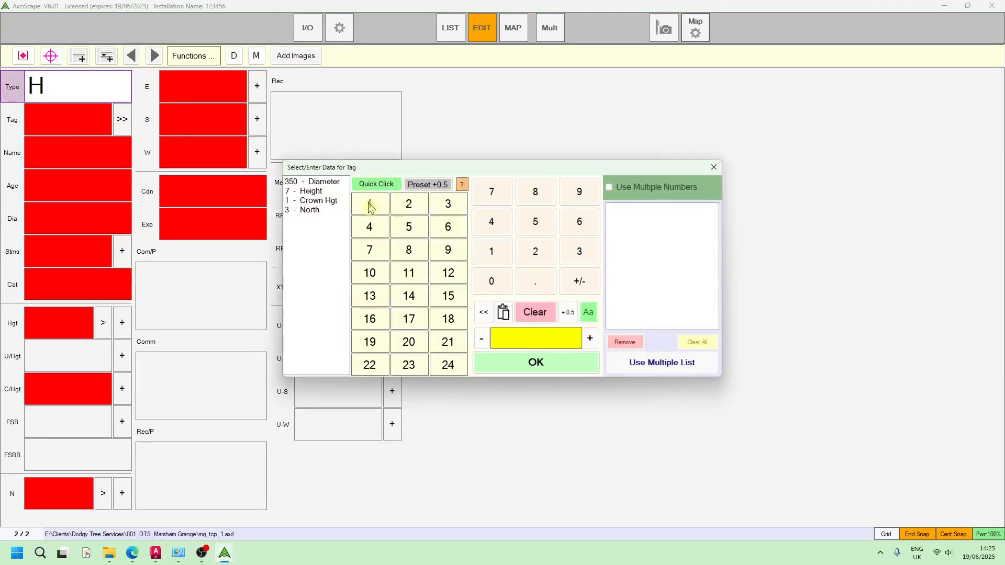
left_click(369, 206)
Name the hedge with two species, Carpinus betulus (Hornbeam) and Fagus sylvatica (Beech).
left_click(59, 159)
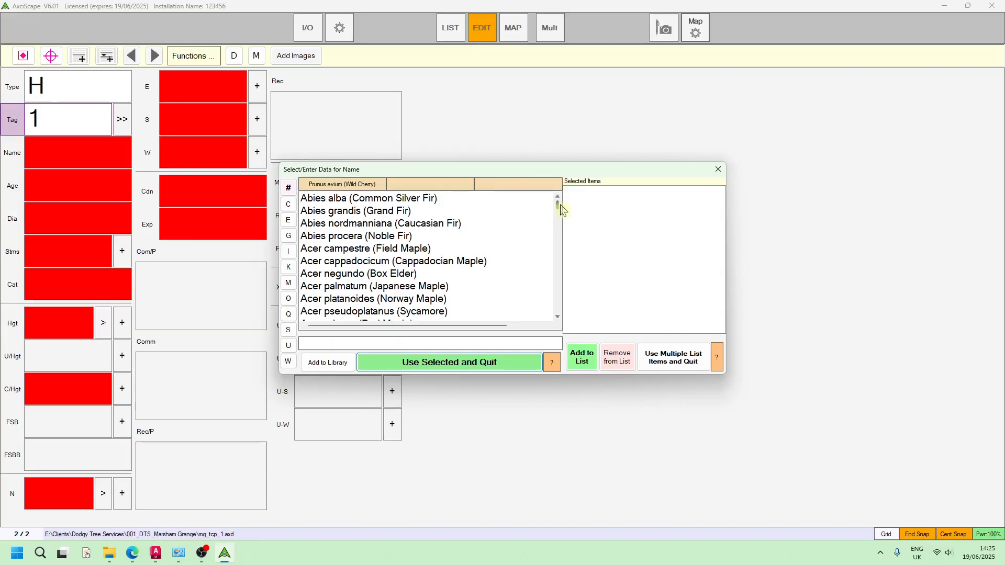
left_click_drag(560, 209, 559, 225)
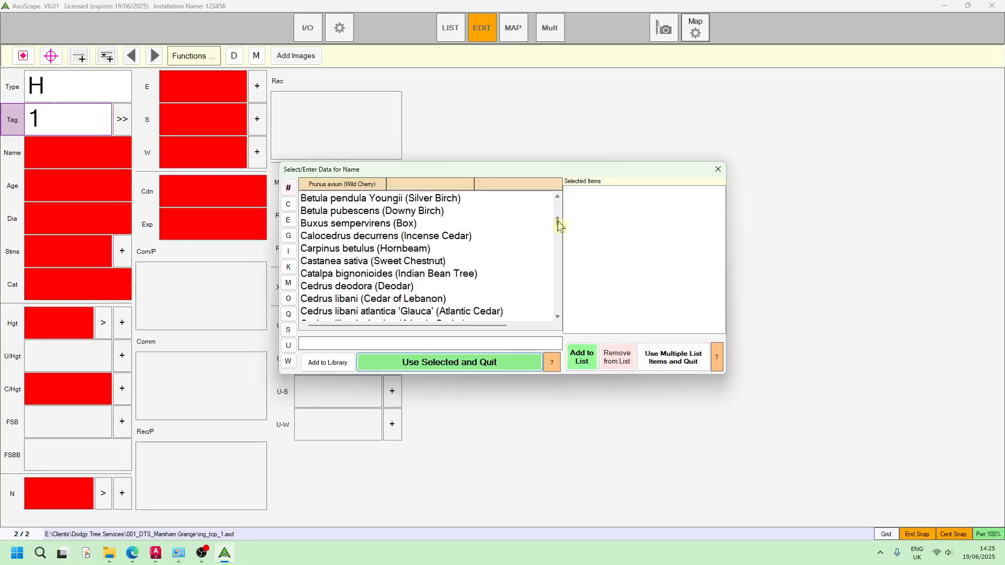
left_click(320, 250)
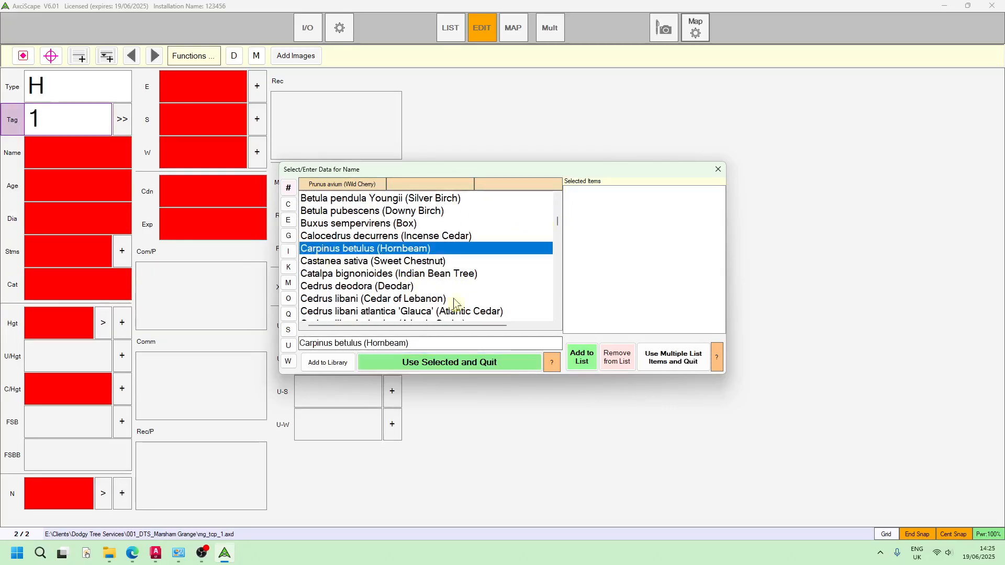
left_click(572, 365)
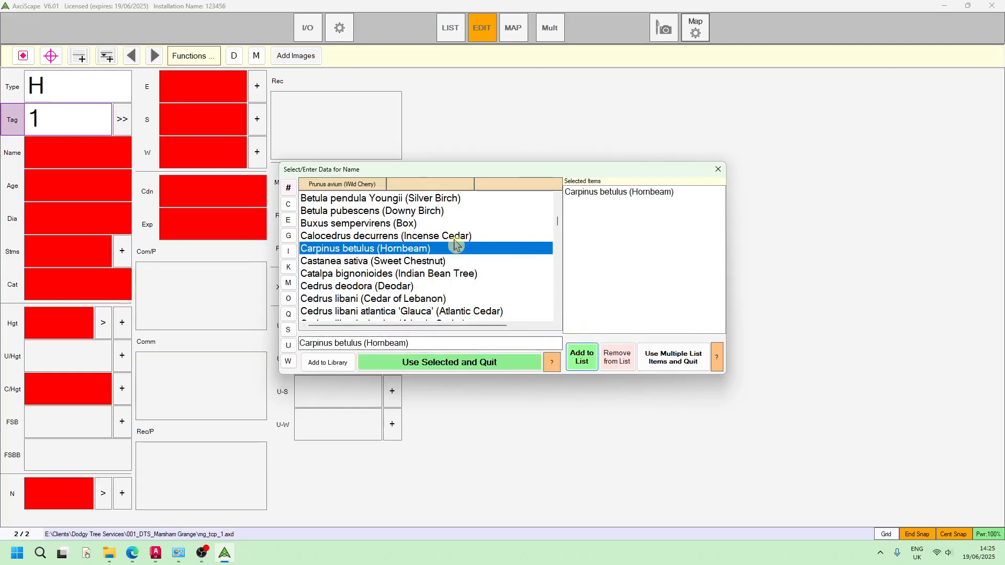
scroll(458, 245, "down", 1)
scroll(458, 245, "down", 5)
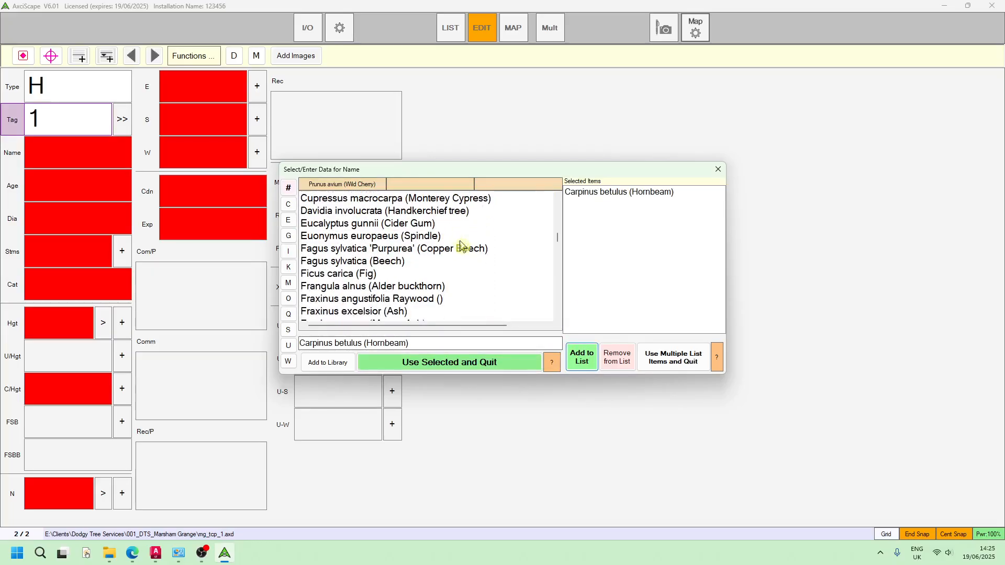
left_click(366, 264)
left_click(581, 357)
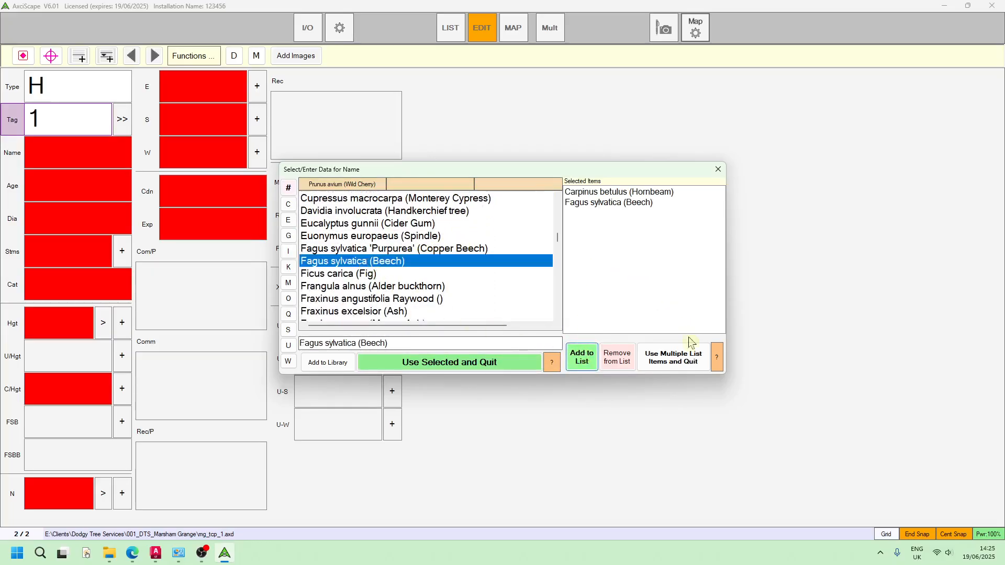
left_click(675, 364)
Record the hedge's age as SM, its diameter as 100 and its stem count as 1.
left_click(62, 192)
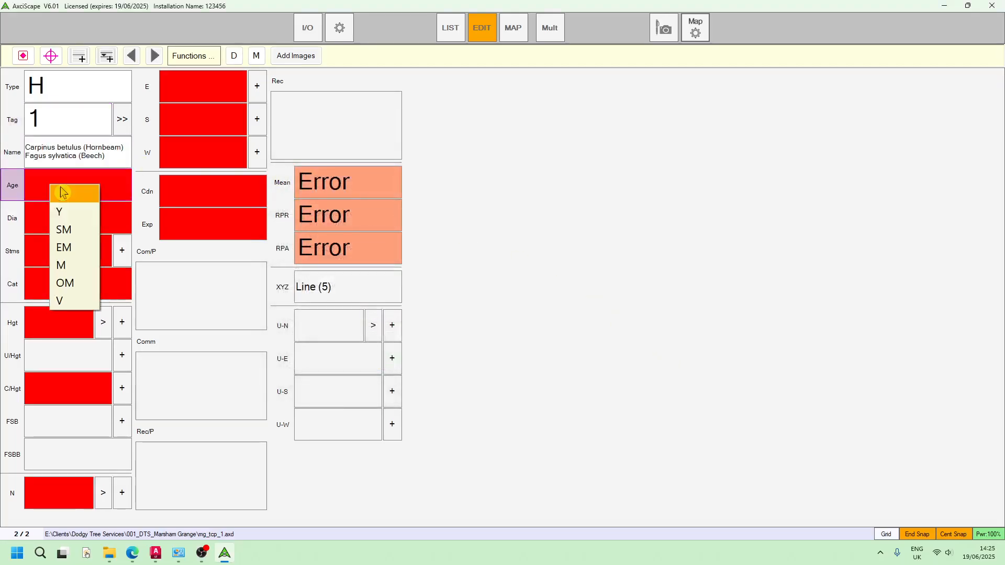
left_click(63, 230)
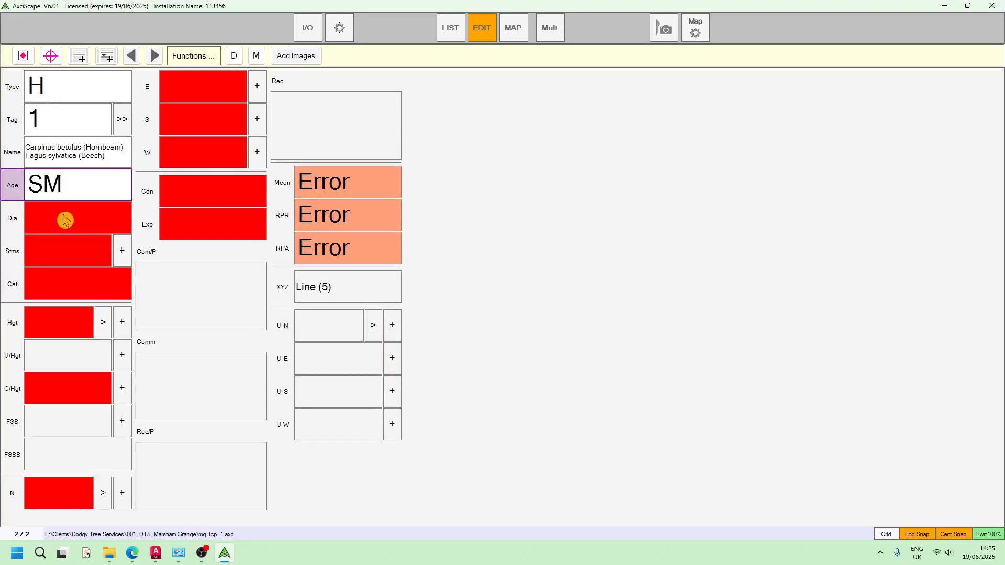
left_click(64, 220)
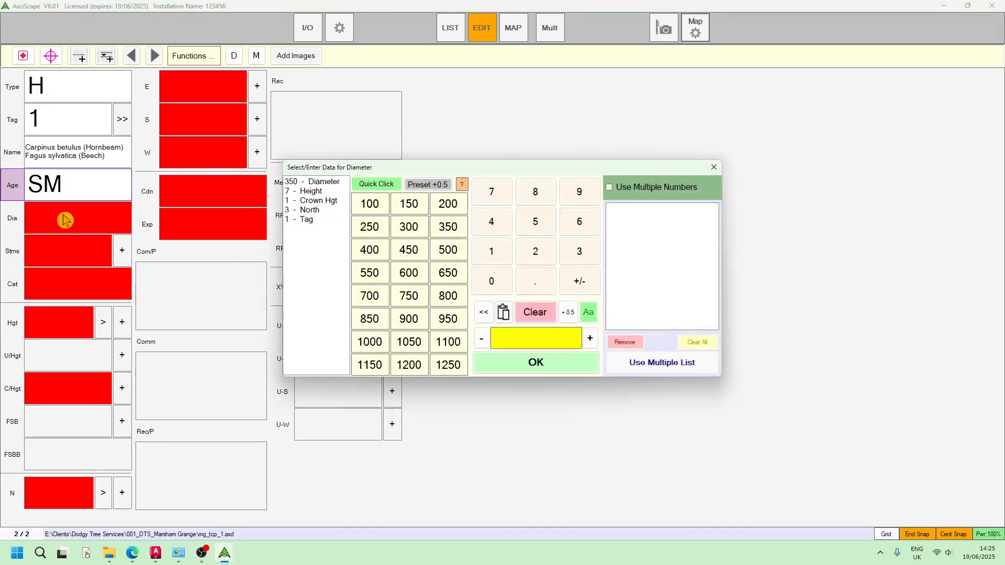
left_click(375, 208)
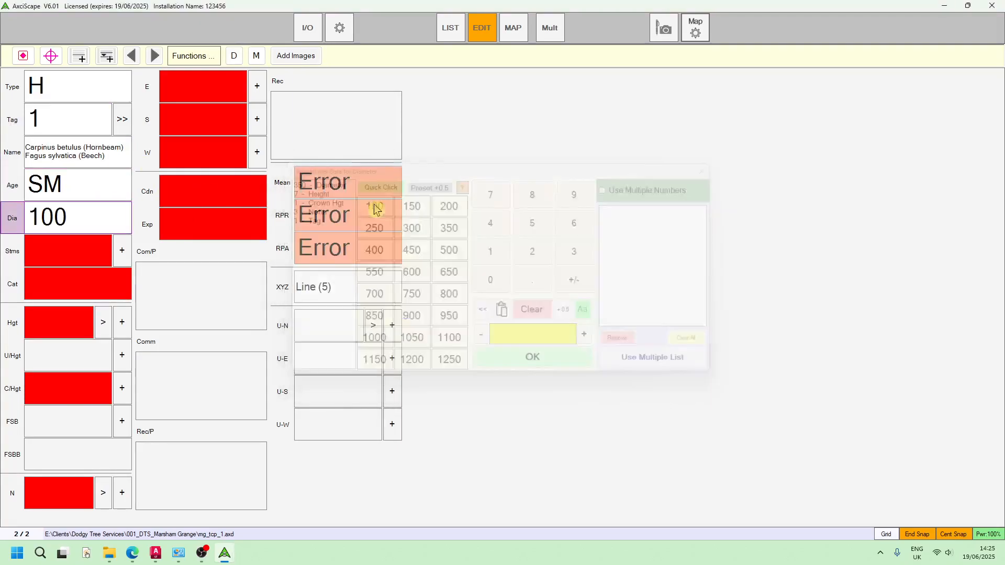
left_click(122, 254)
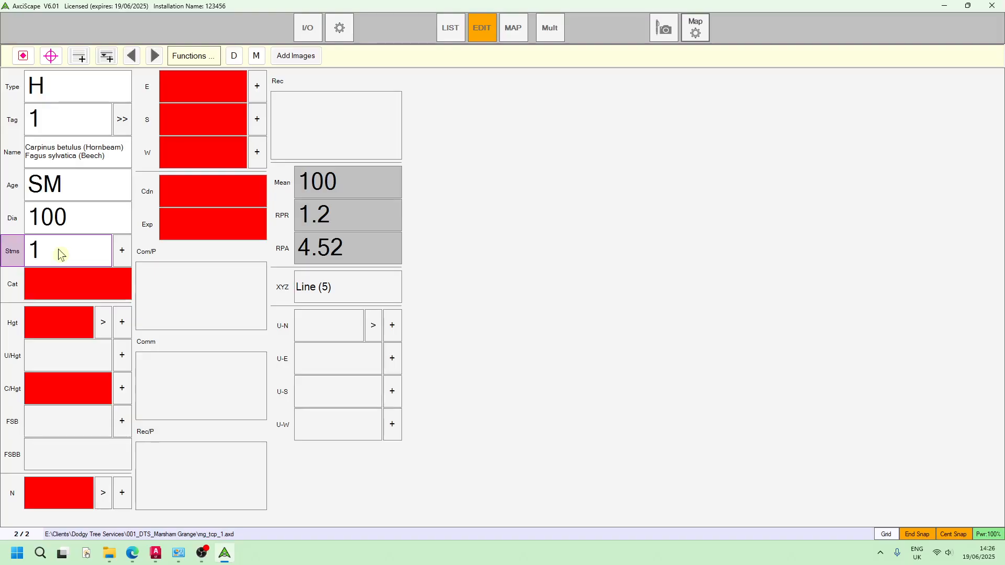
Set the hedge's category to B2, its height to 5 and its crown height to 0.
left_click(83, 287)
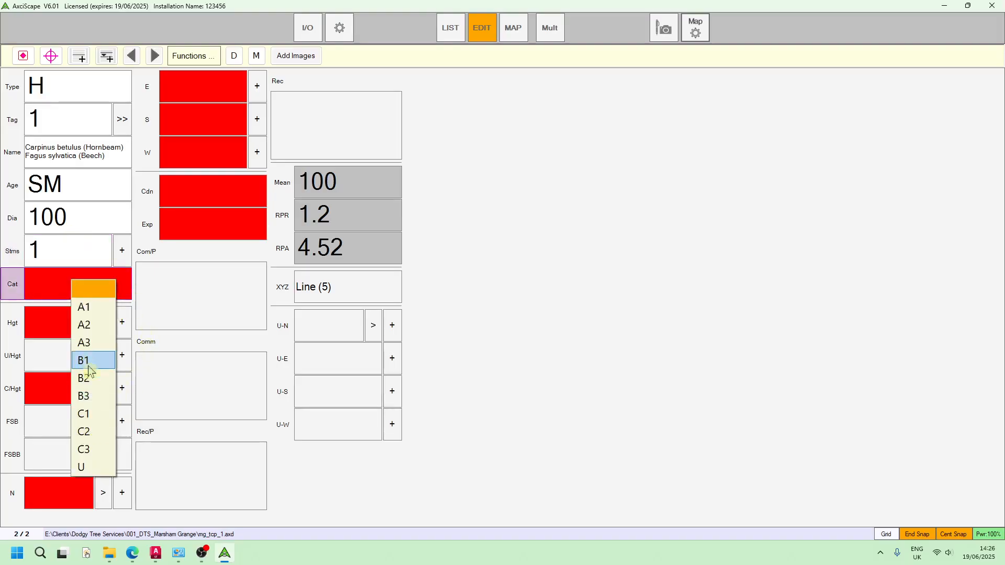
left_click(89, 379)
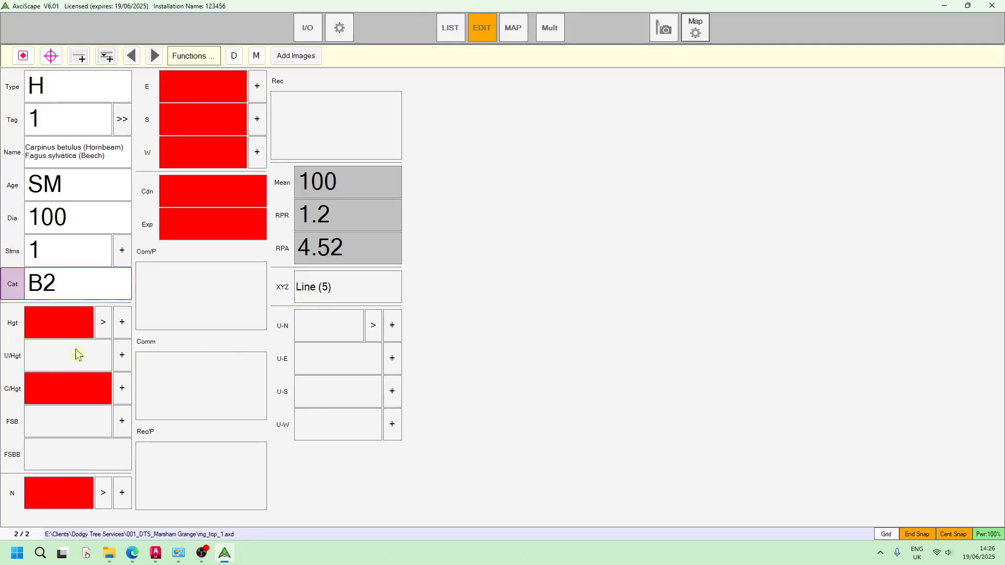
left_click(68, 329)
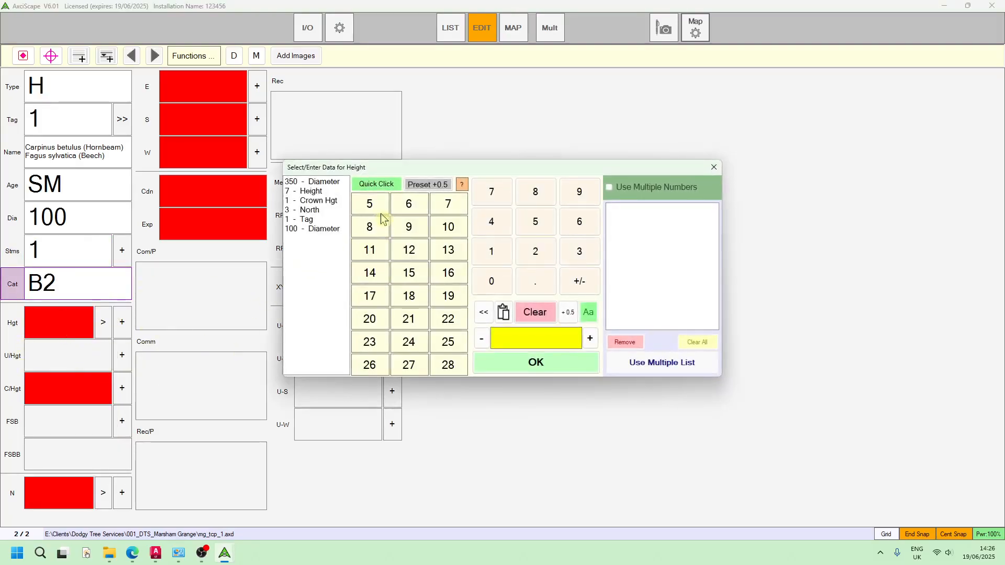
left_click(376, 207)
left_click(78, 397)
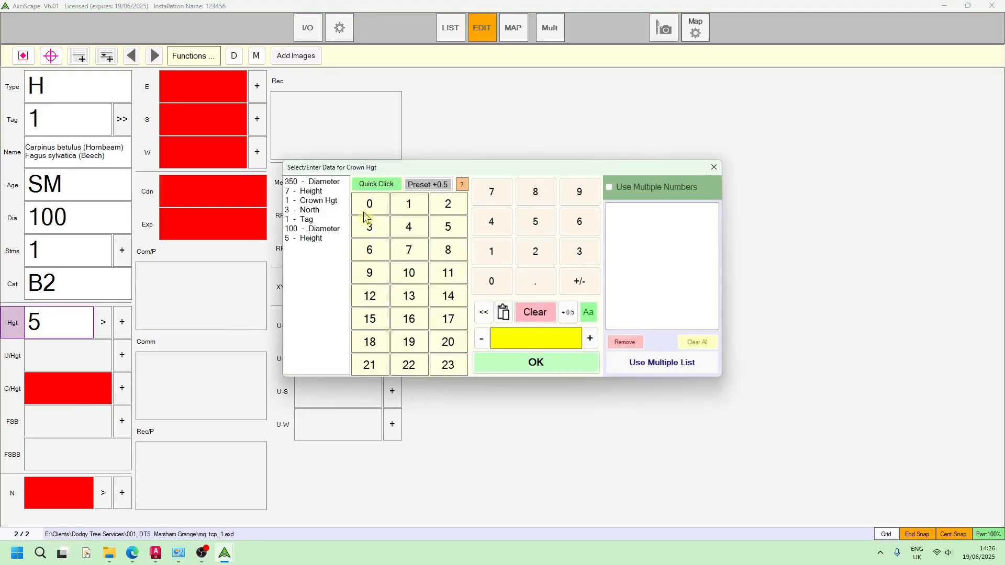
left_click(366, 210)
Record the hedge's north spread as 1 and copy that value to the east, south and west spreads.
left_click(69, 484)
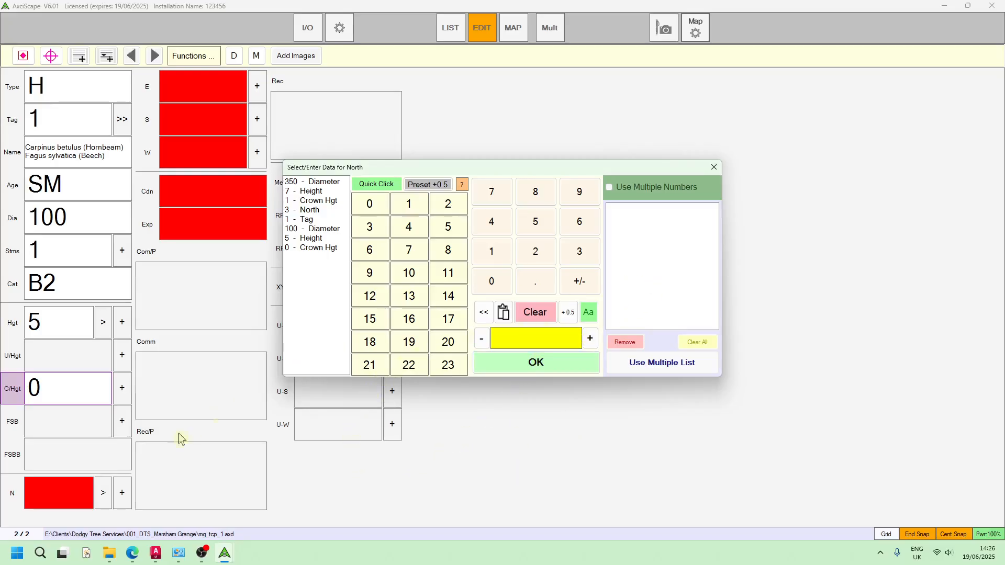
left_click(123, 494)
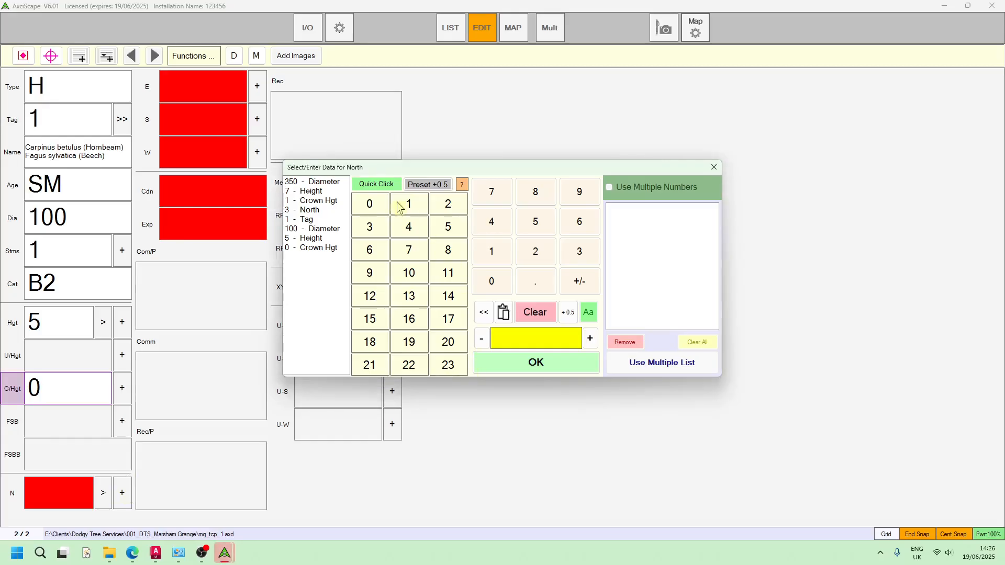
left_click(398, 207)
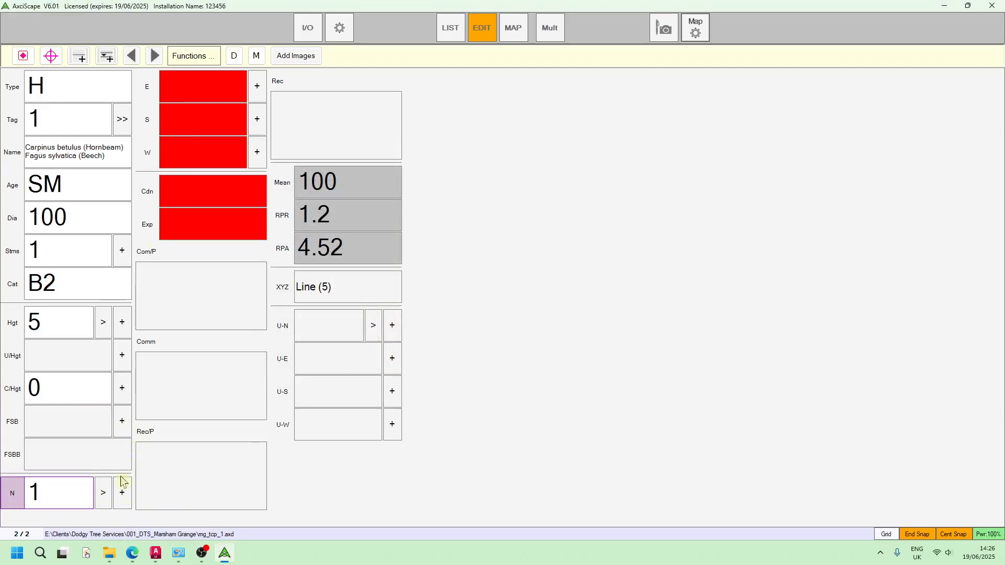
left_click(104, 498)
Record the hedge's condition as Fair and its life expectancy as 10+.
left_click(209, 190)
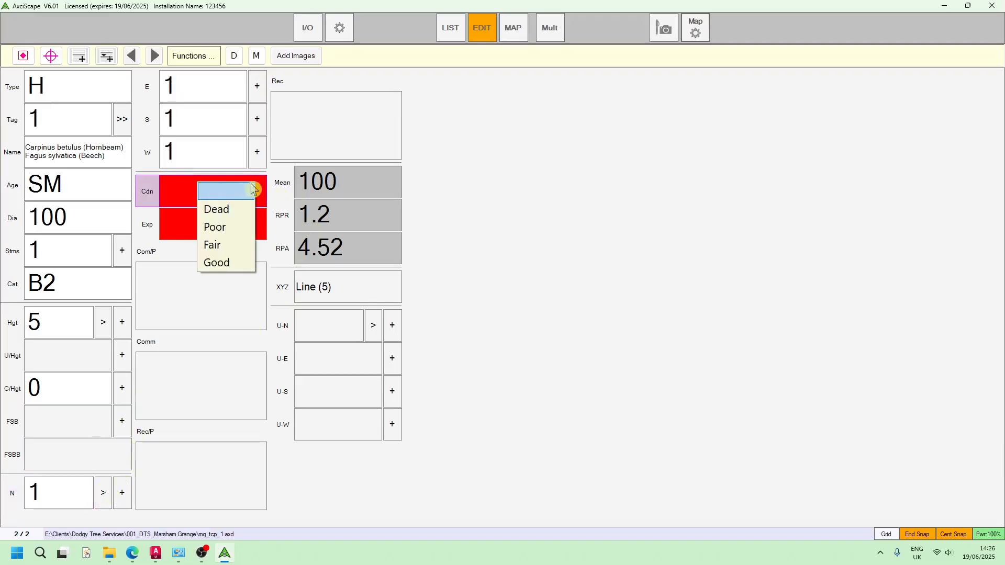
left_click(212, 245)
left_click(213, 223)
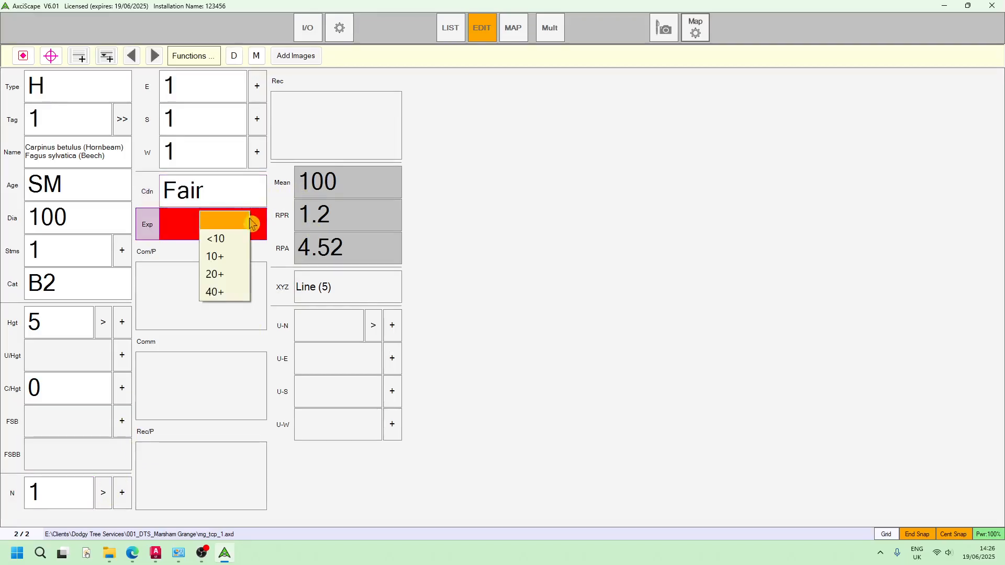
left_click(222, 257)
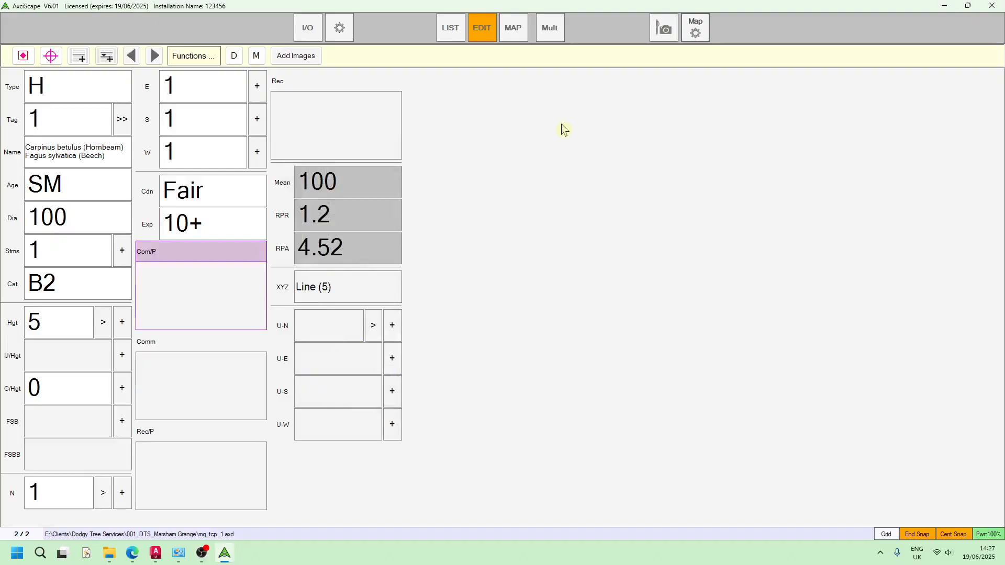
Examine hedge H1 on the map and compare its offset outlines with the spread and RPR values in its record.
left_click(515, 30)
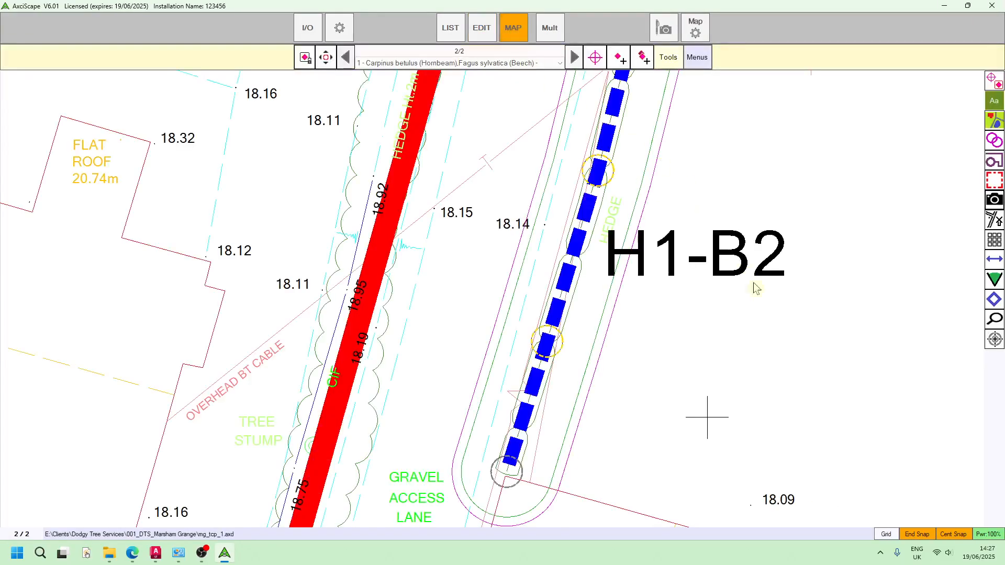
scroll(744, 335, "down", 2)
left_click_drag(693, 273, 680, 331)
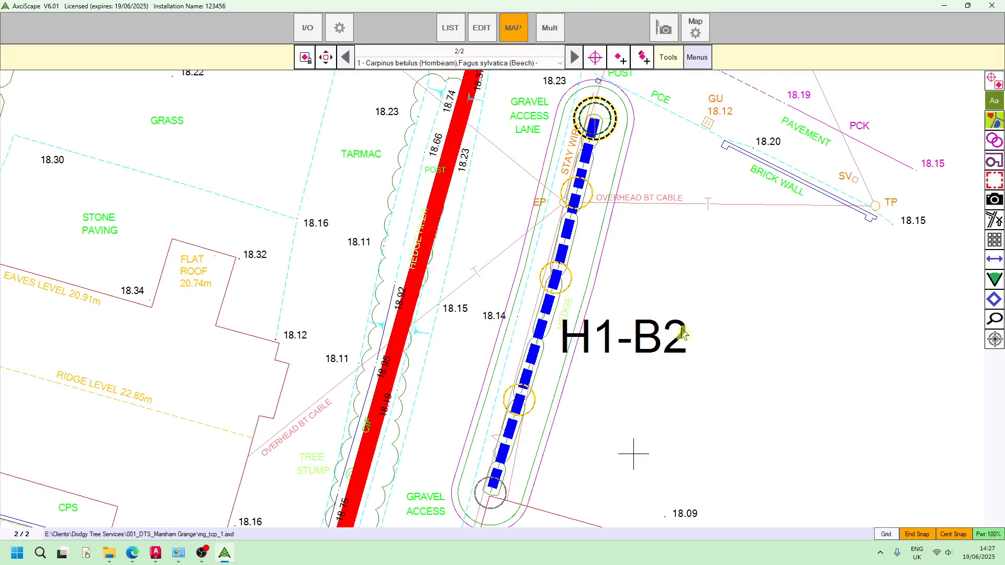
left_click_drag(607, 364, 608, 325)
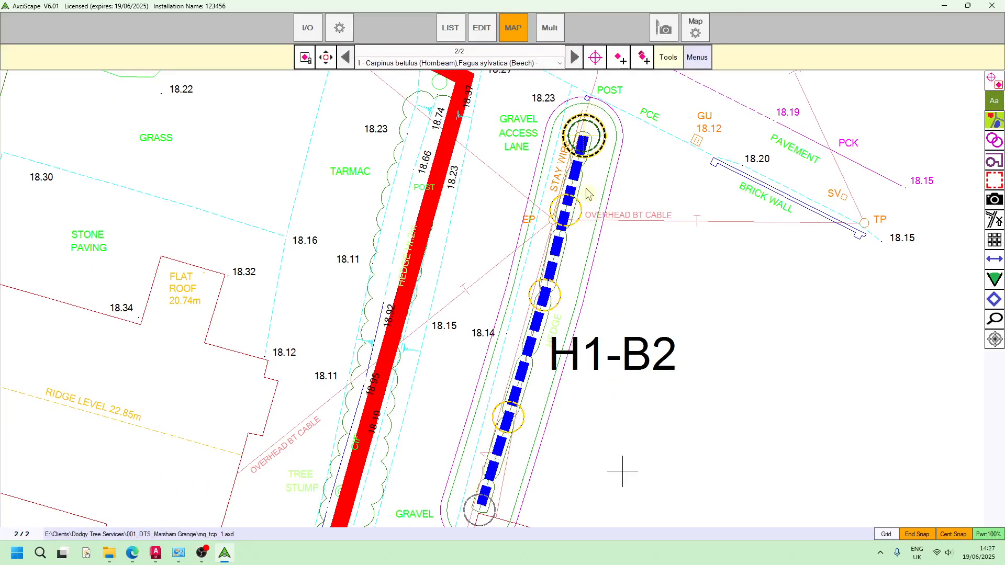
scroll(588, 193, "up", 1)
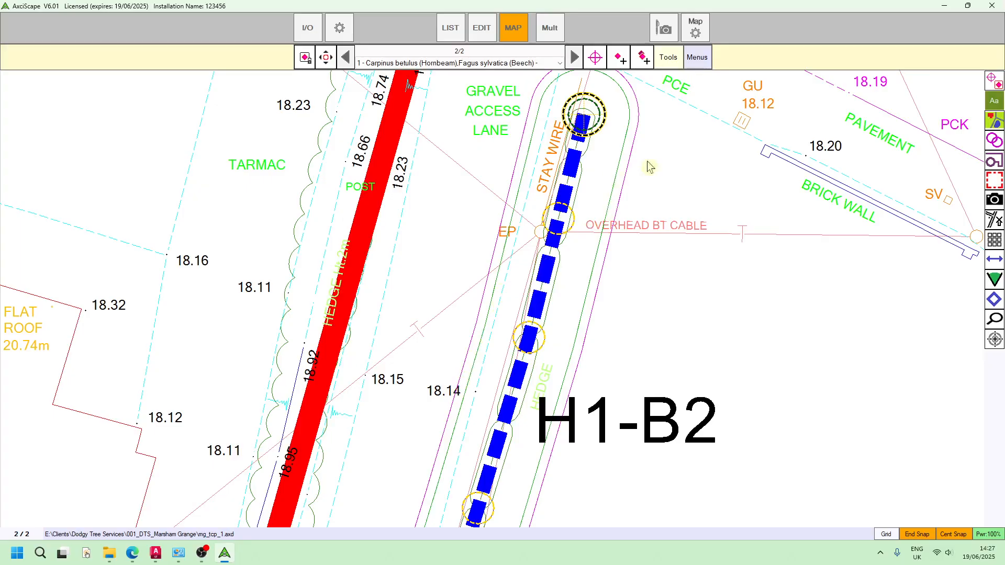
left_click(492, 38)
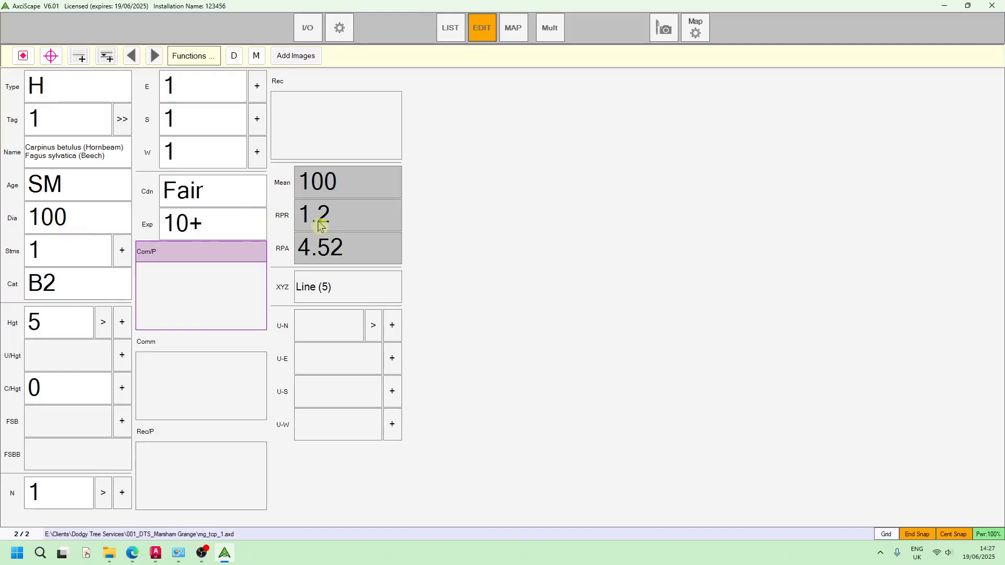
left_click(518, 33)
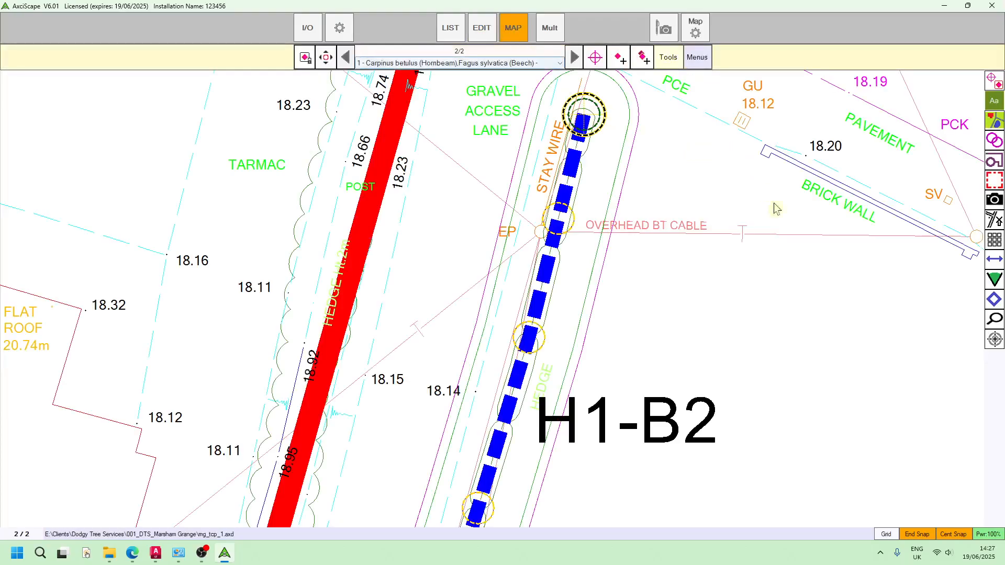
Measure distance outward from a vertex on hedge H1's centreline and end the measurement.
left_click(994, 260)
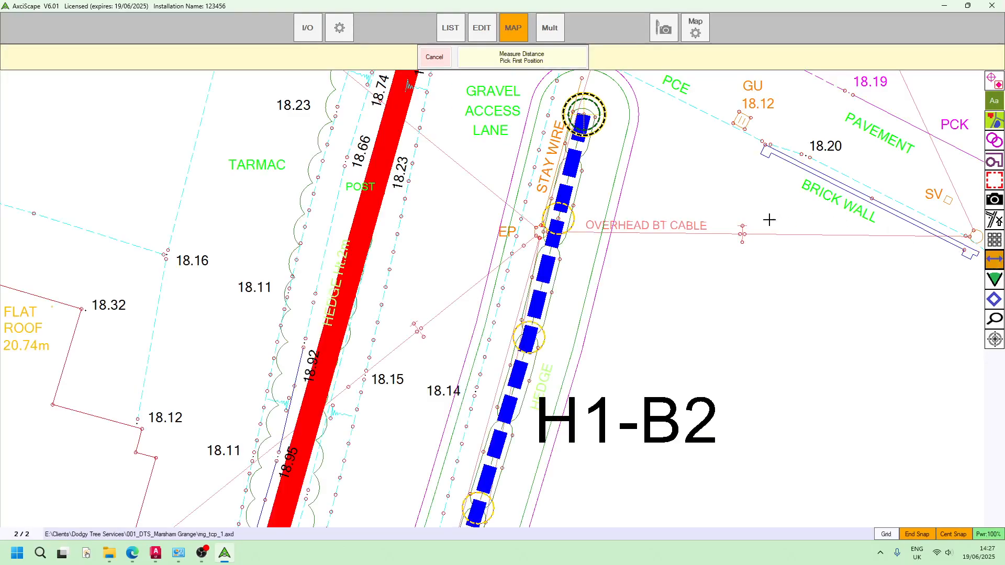
scroll(546, 310, "up", 1)
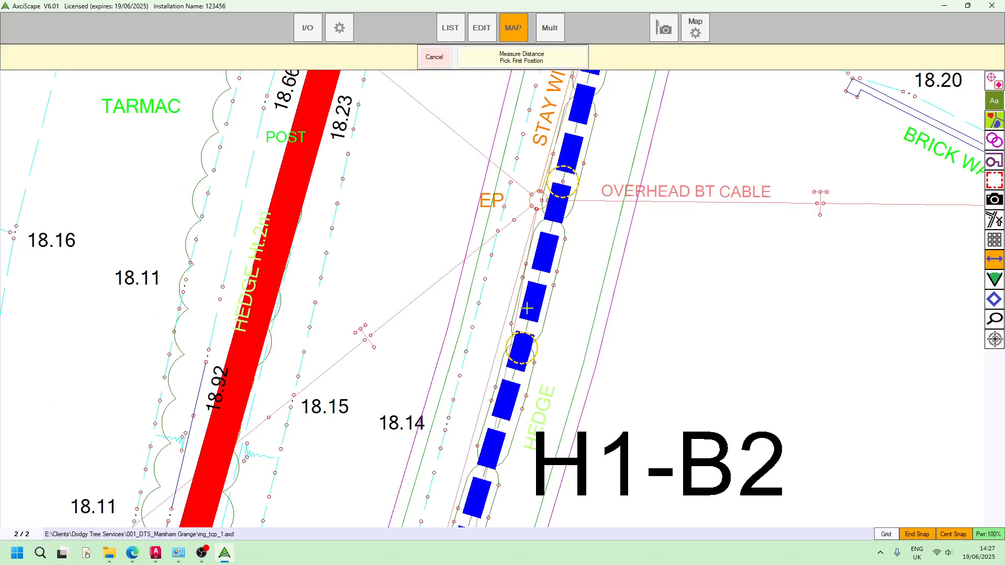
left_click(521, 347)
scroll(591, 339, "down", 3)
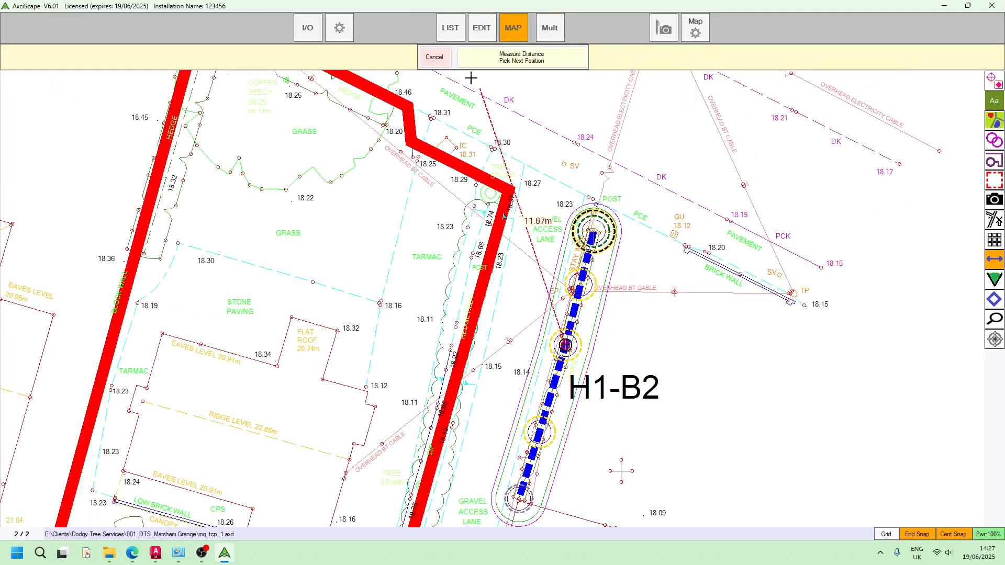
left_click(433, 59)
scroll(604, 288, "down", 5)
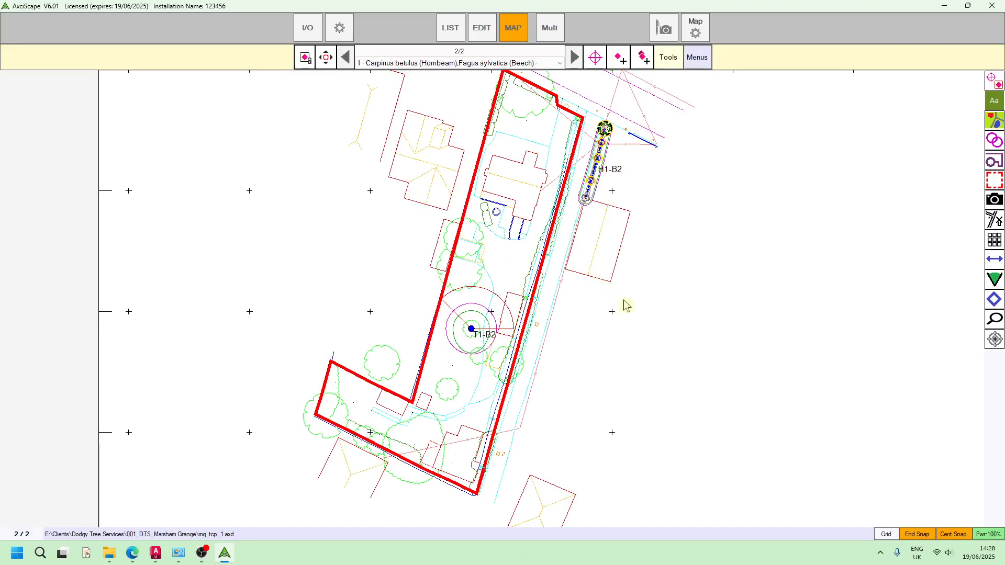
middle_click_drag(642, 255, 642, 292)
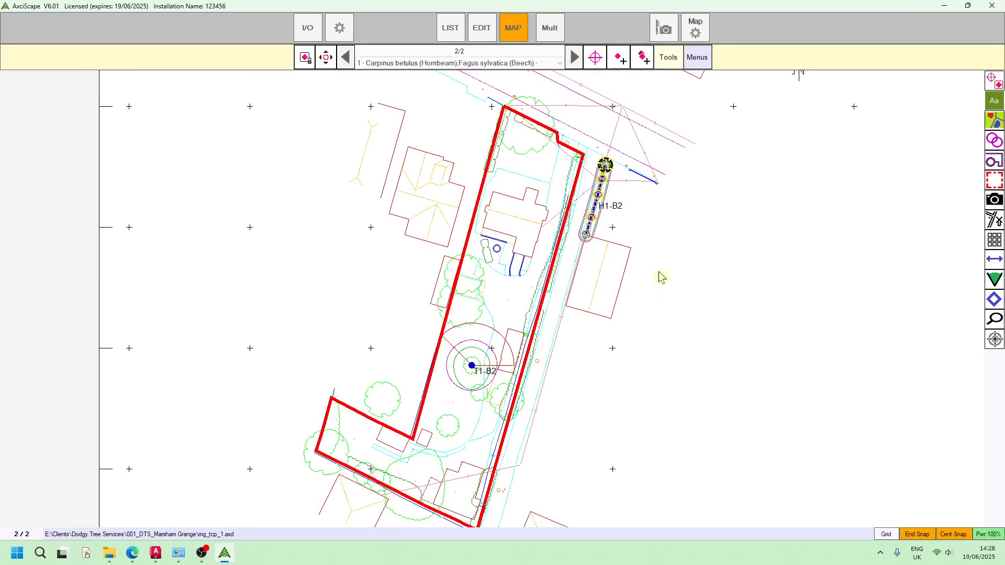